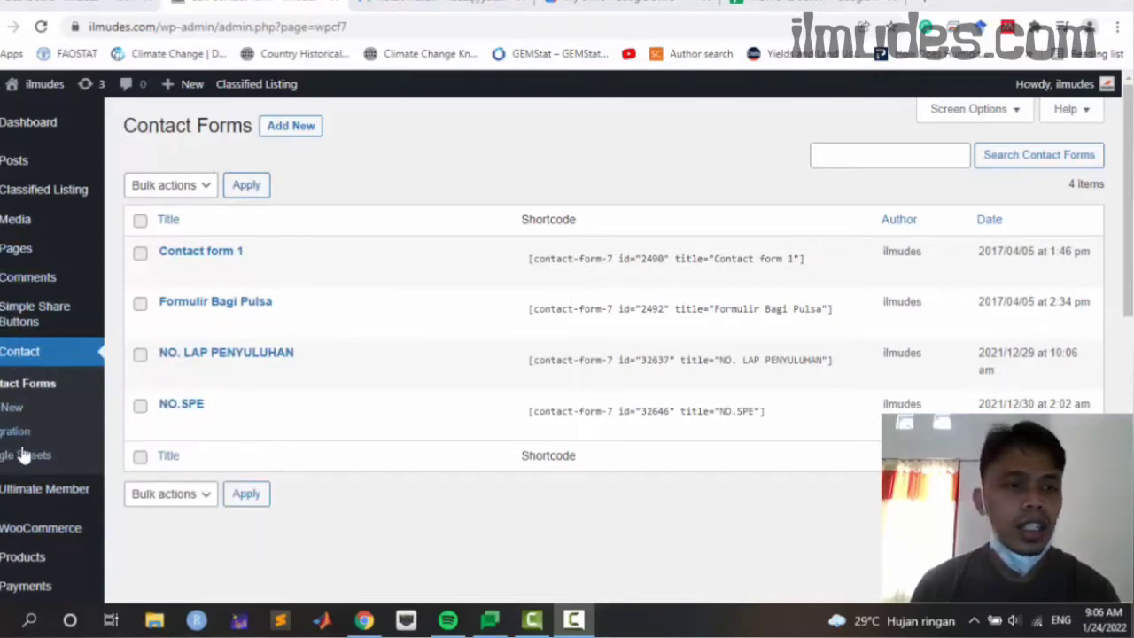
# - Open the installed plugins list and look through it for the Contact Form 7 and Google Sheets plugins
pyautogui.scroll(-3, 35, 460)
pyautogui.moveTo(57, 449)
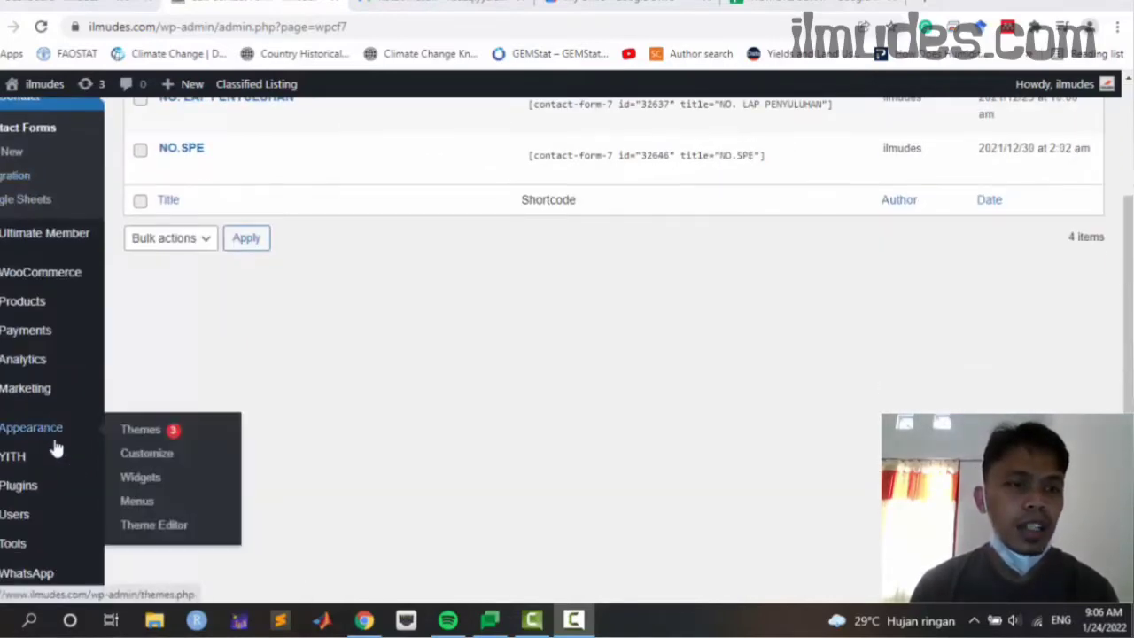
pyautogui.click(31, 499)
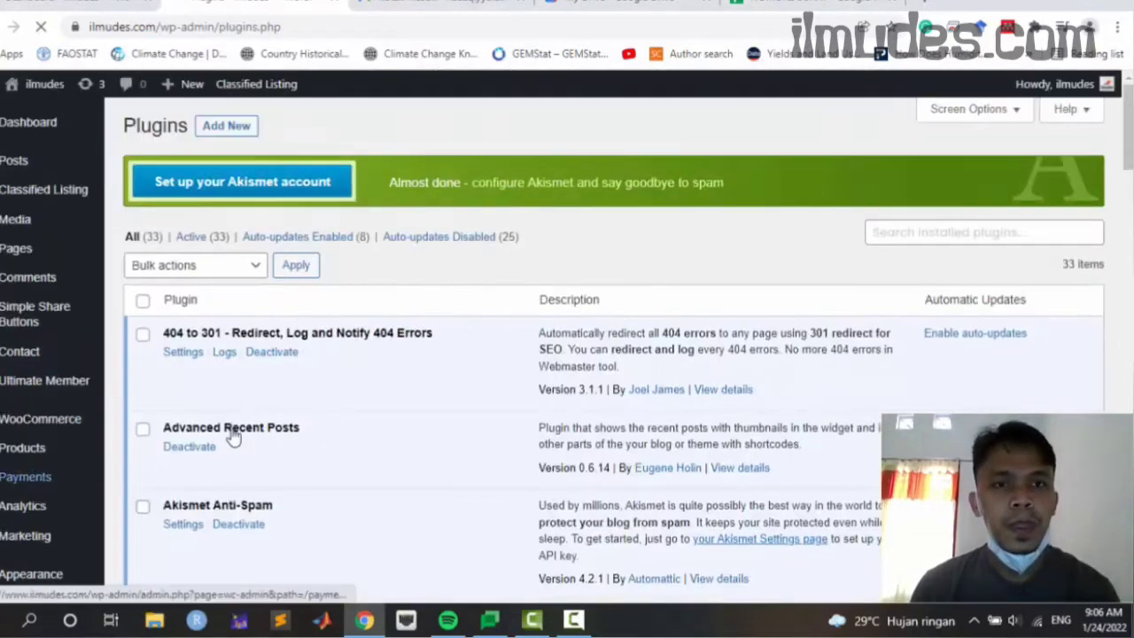
pyautogui.scroll(-1, 339, 372)
pyautogui.scroll(-2, 335, 336)
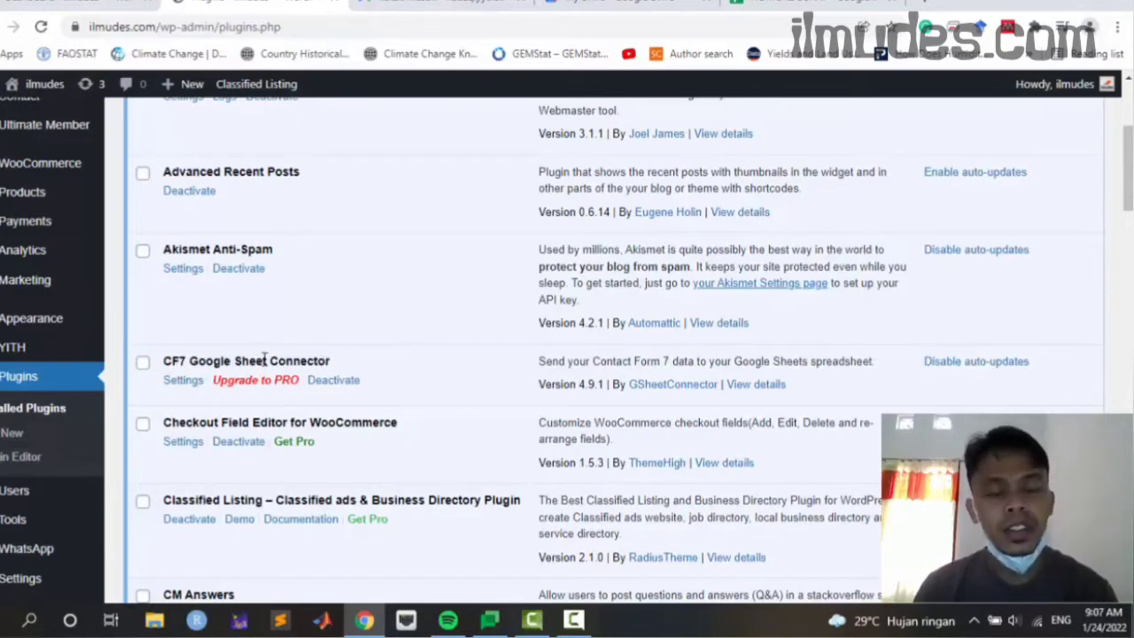
pyautogui.scroll(-1, 270, 359)
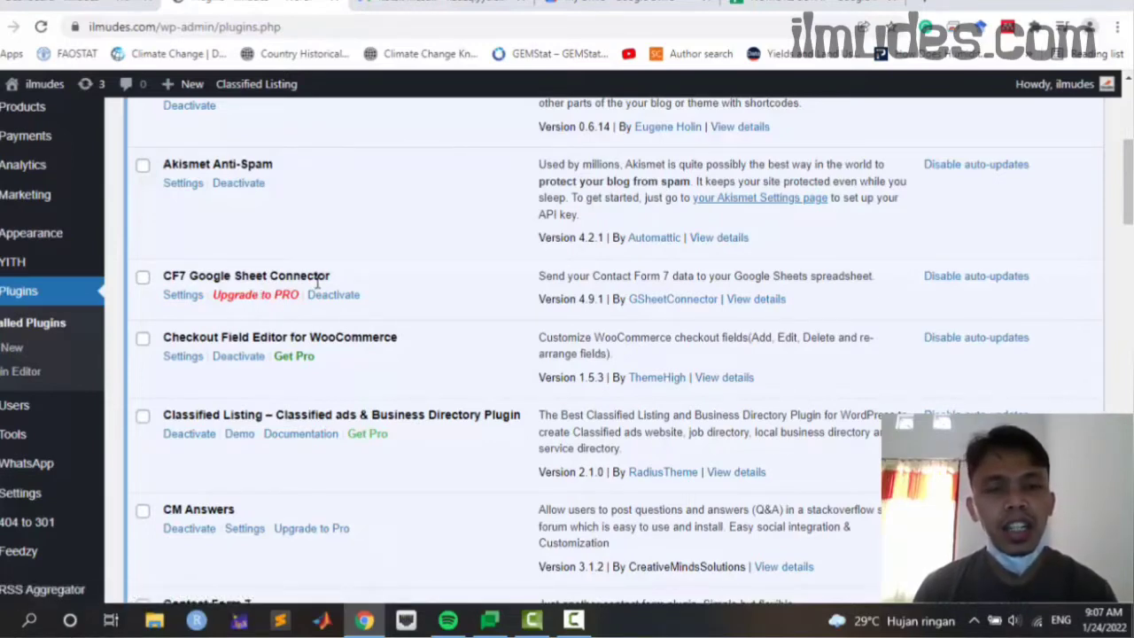
pyautogui.scroll(-5, 317, 281)
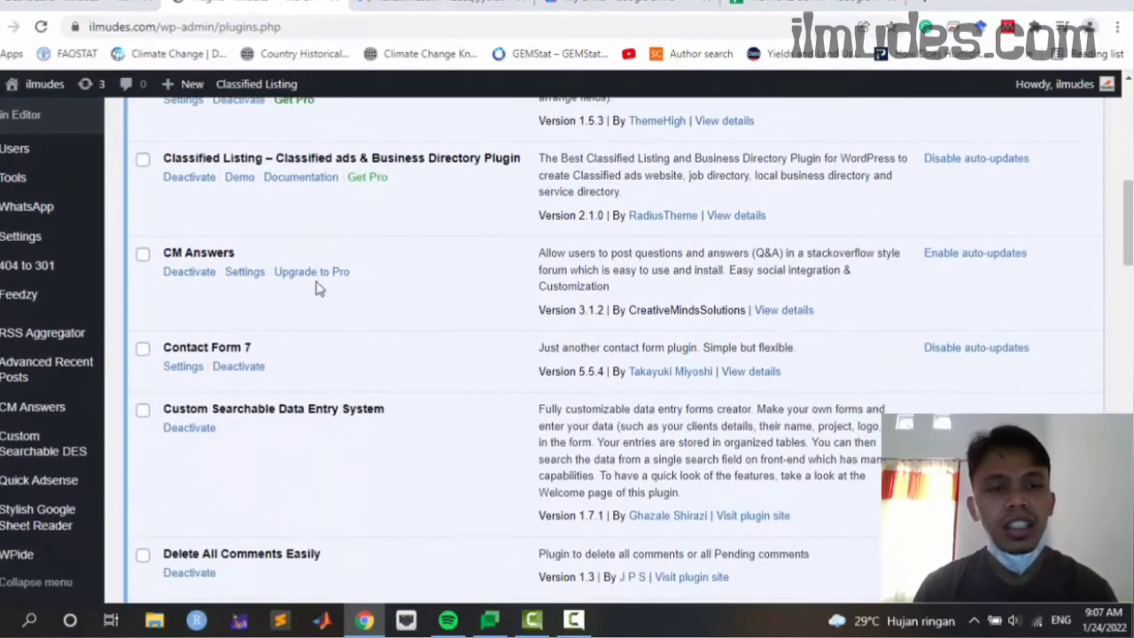
pyautogui.scroll(-10, 266, 319)
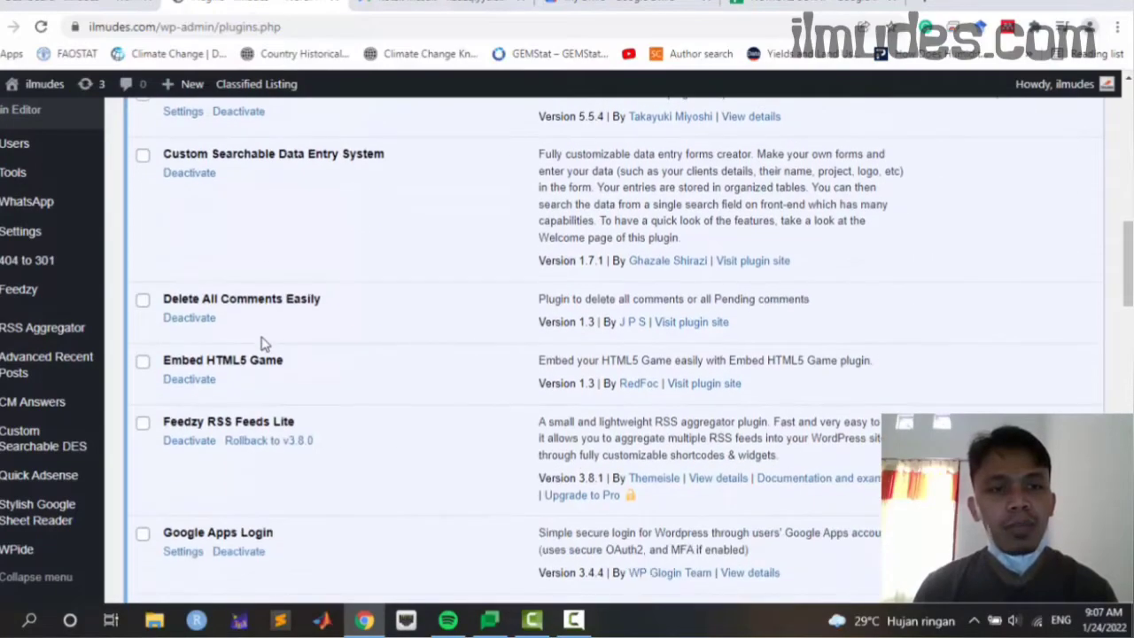
pyautogui.scroll(-3, 262, 339)
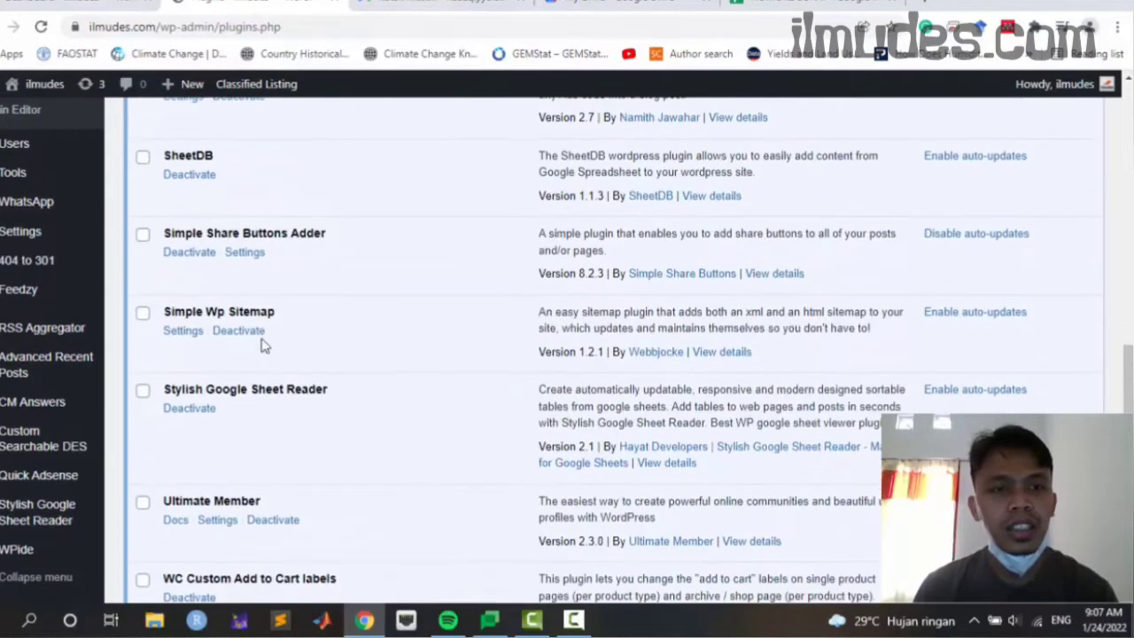
pyautogui.scroll(-1, 262, 345)
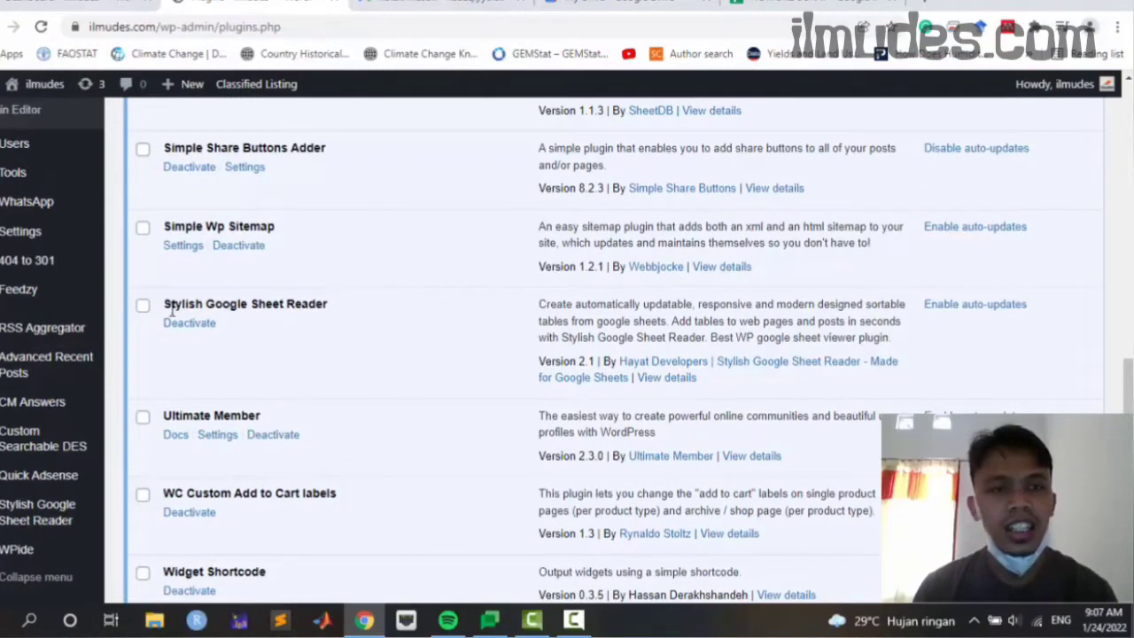
pyautogui.moveTo(25, 517)
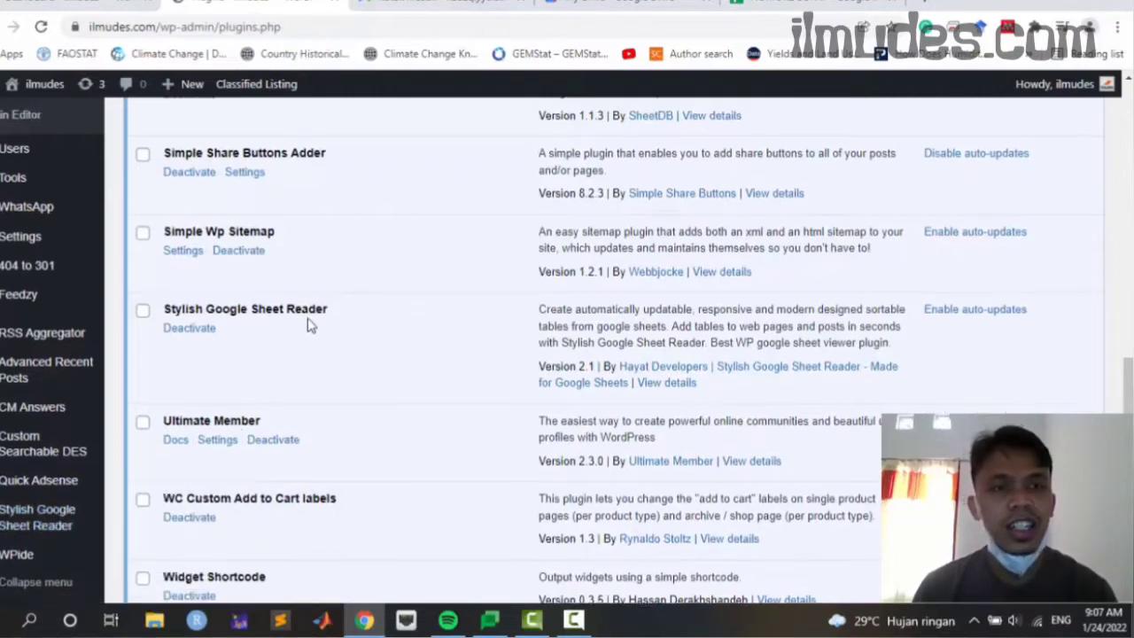
# - Review the Contact Form 7, CF7 Google Sheet Connector and Stylish Google Sheet Reader entries among the installed plugins
pyautogui.scroll(2, 308, 326)
pyautogui.scroll(6, 309, 326)
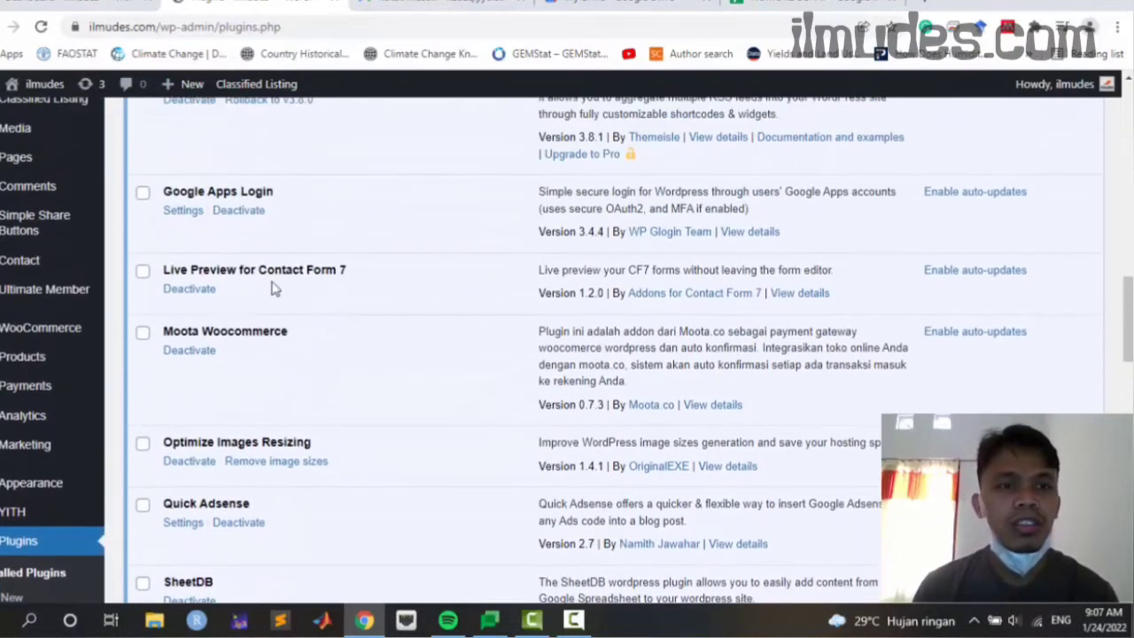
pyautogui.scroll(2, 271, 283)
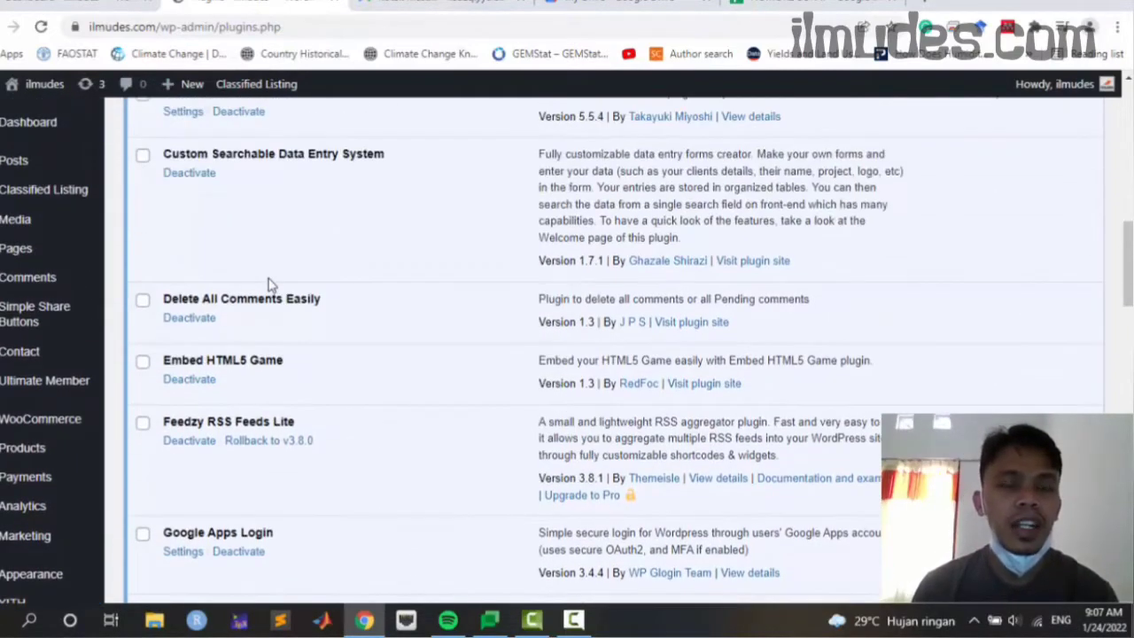
pyautogui.scroll(2, 268, 283)
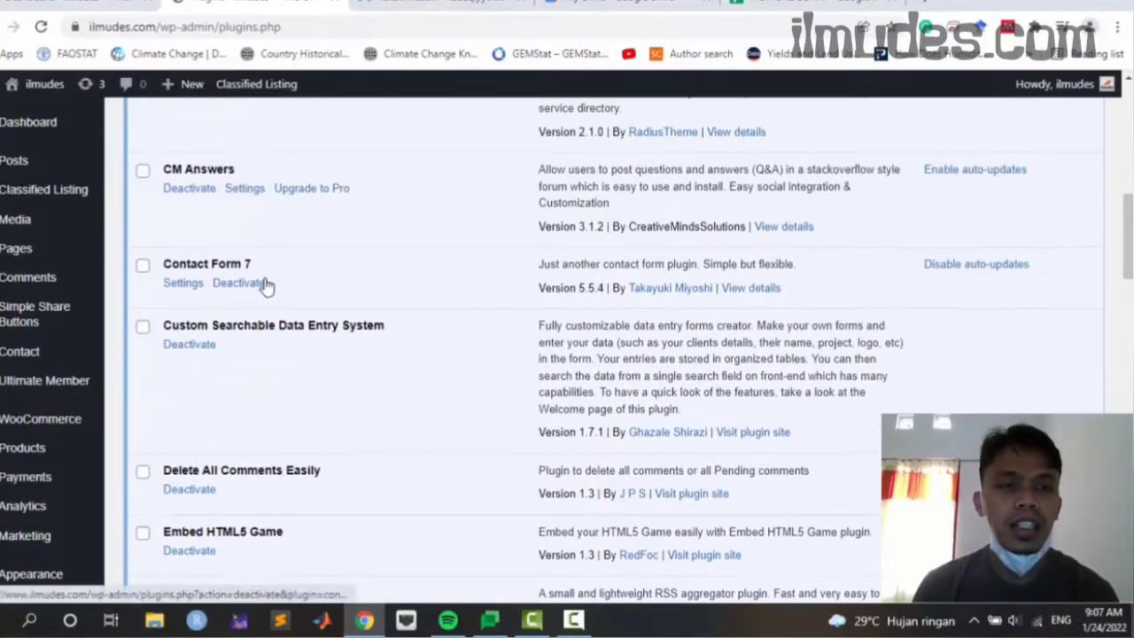
pyautogui.scroll(1, 266, 284)
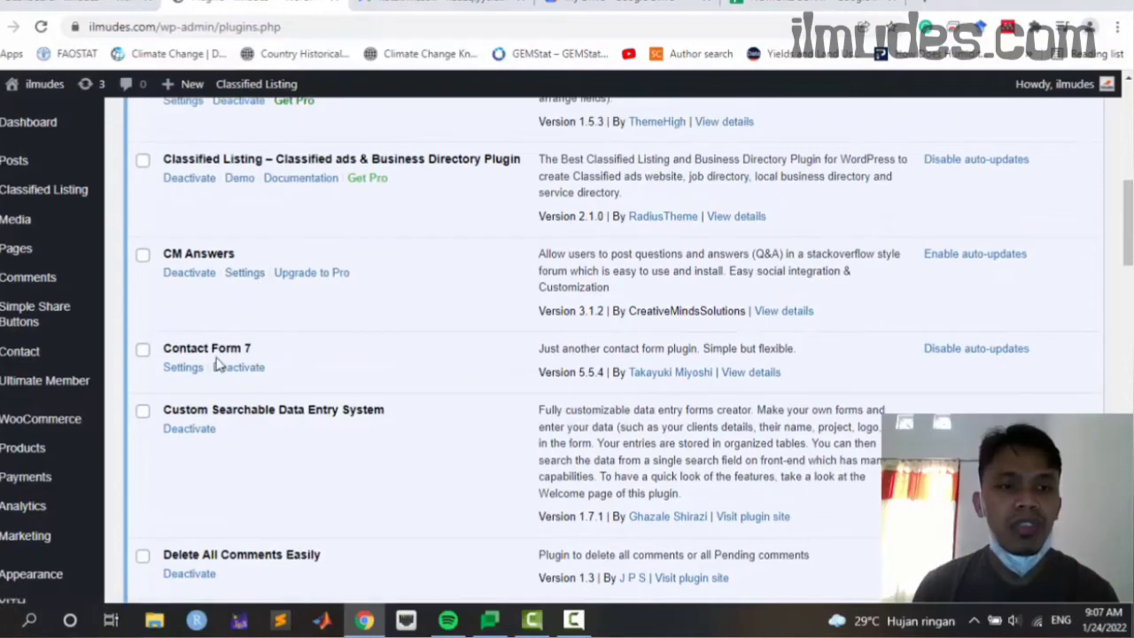
pyautogui.scroll(3, 222, 363)
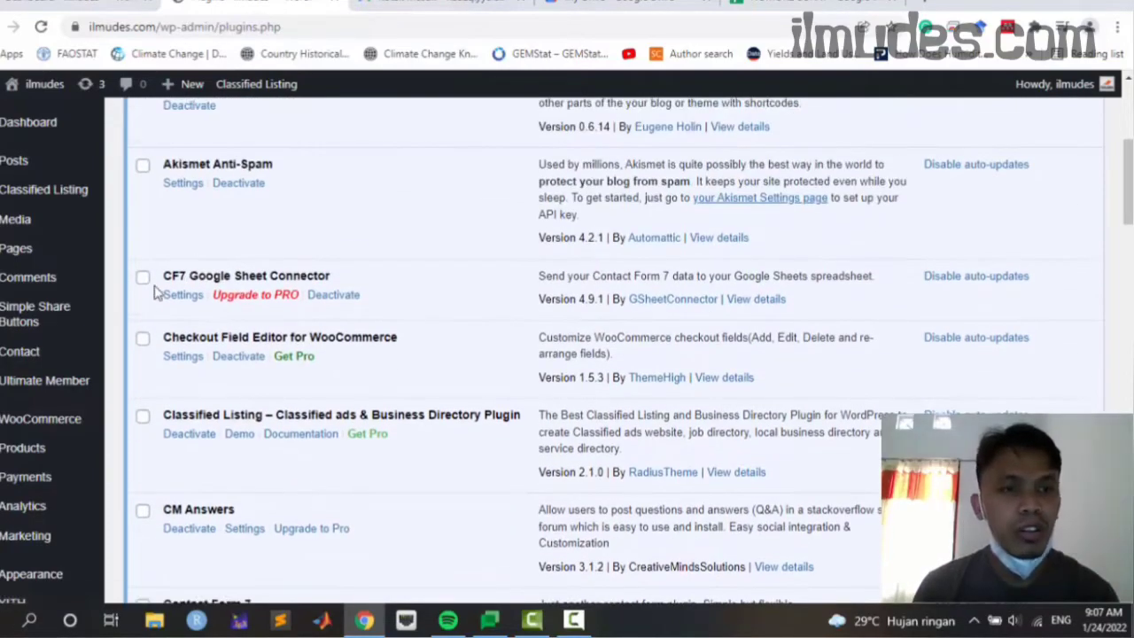
pyautogui.scroll(-5, 262, 358)
pyautogui.scroll(-8, 262, 359)
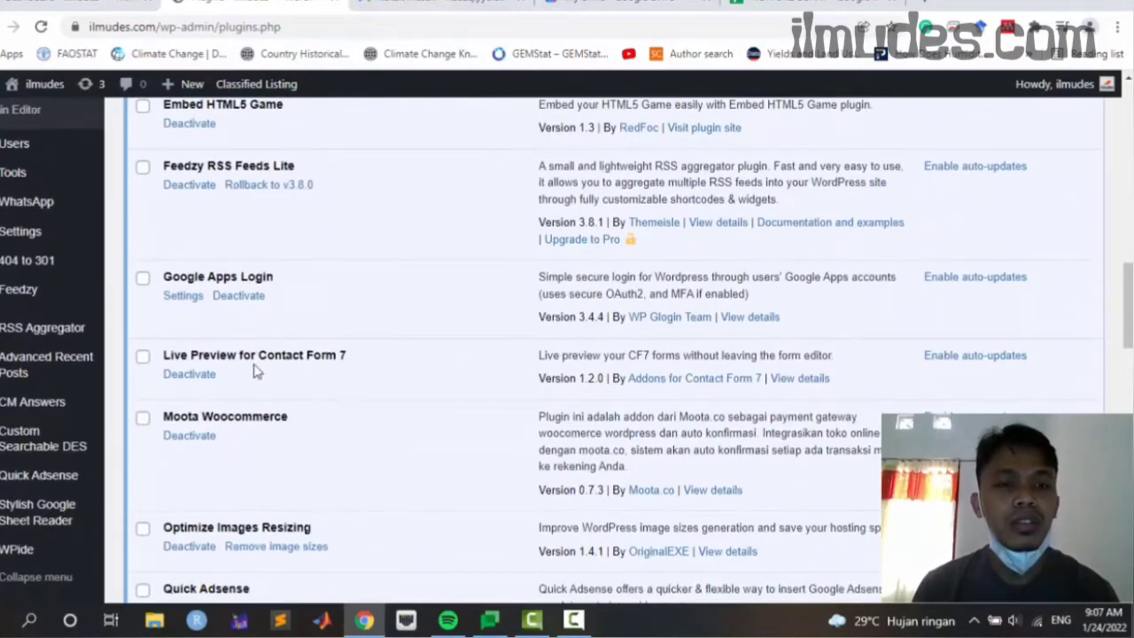
pyautogui.scroll(-3, 245, 380)
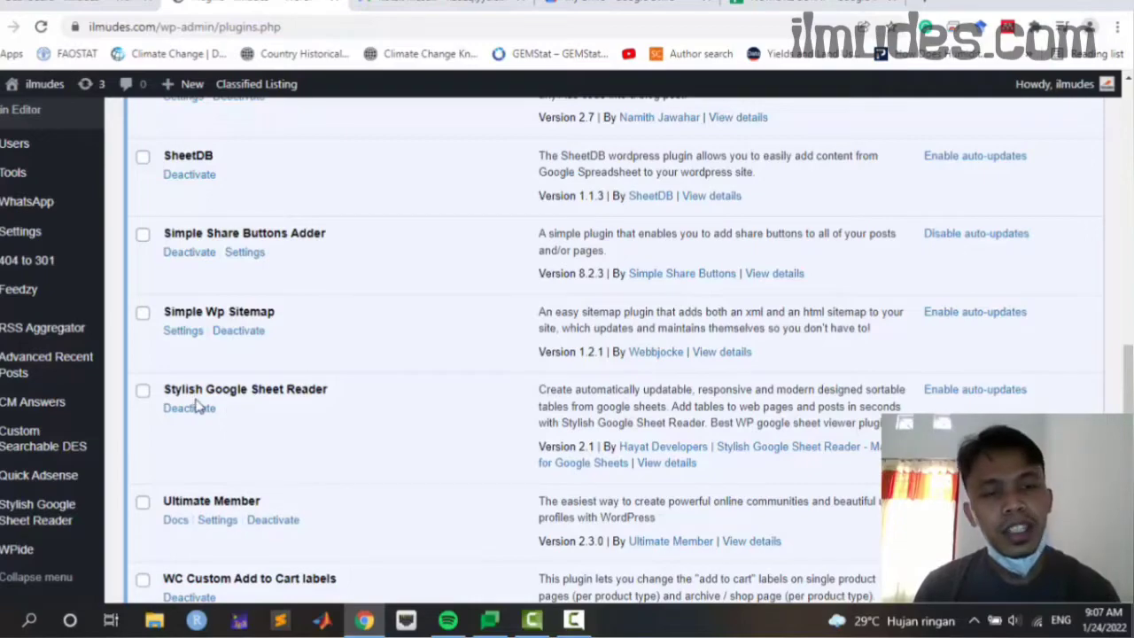
pyautogui.scroll(10, 210, 375)
pyautogui.scroll(5, 217, 364)
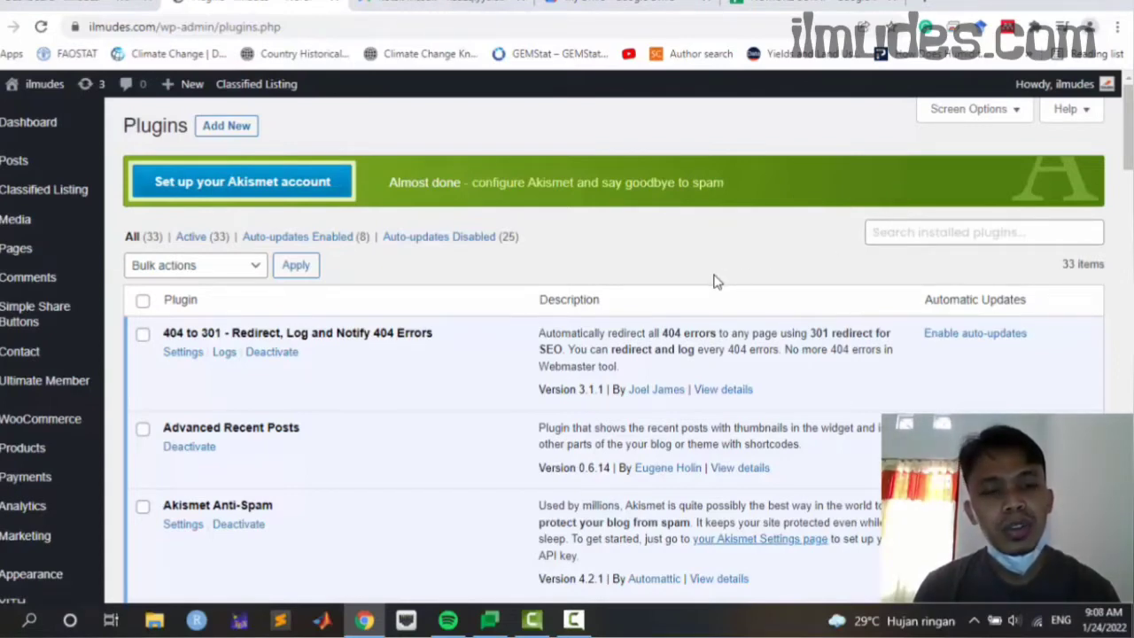
pyautogui.scroll(-2, 715, 282)
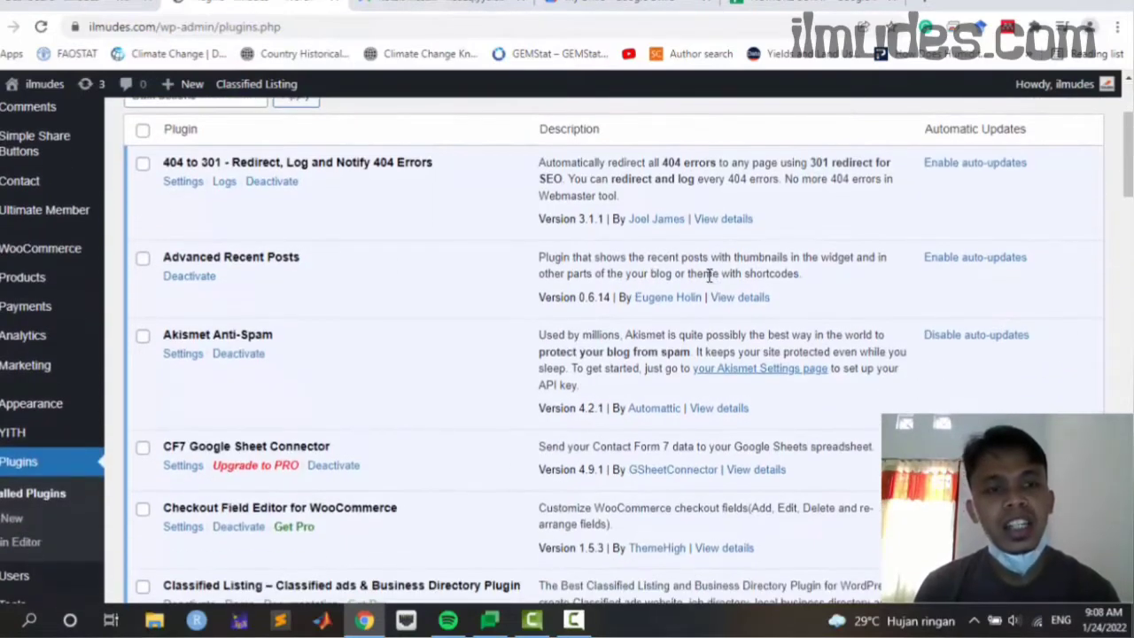
pyautogui.scroll(2, 709, 275)
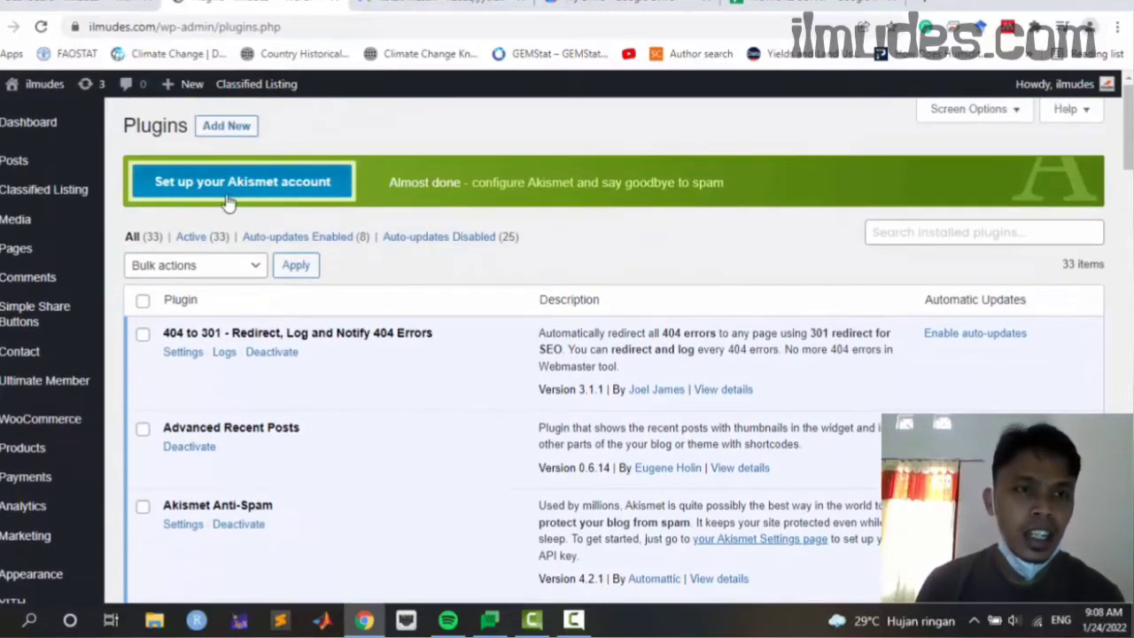
# - Open the list of contact forms and duplicate the NO.SPE form
pyautogui.moveTo(13, 351)
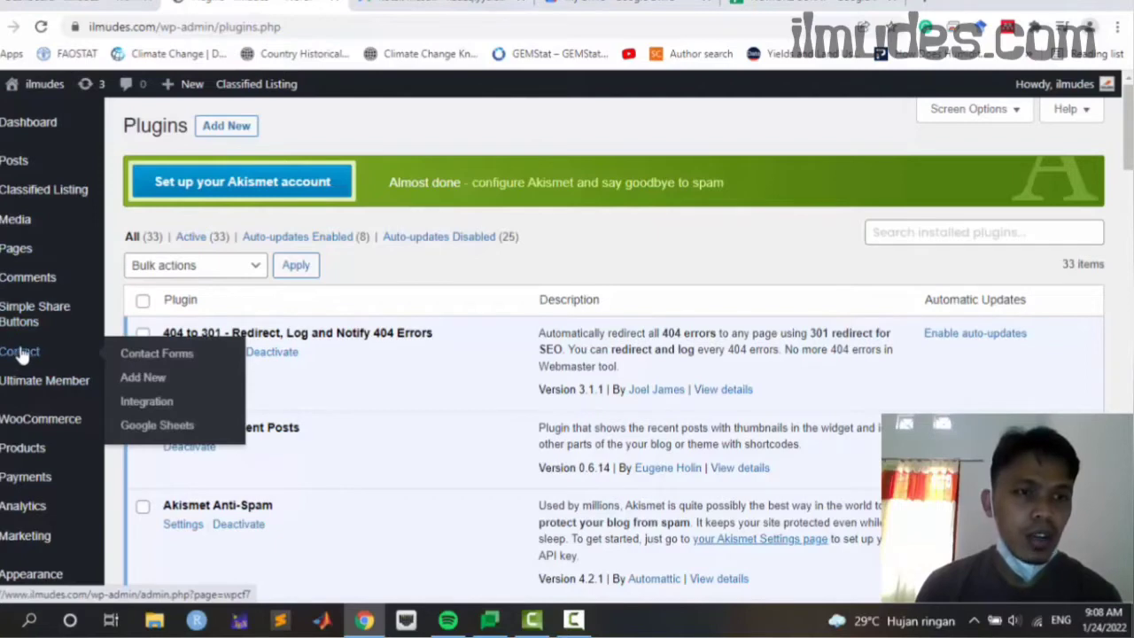
pyautogui.click(156, 354)
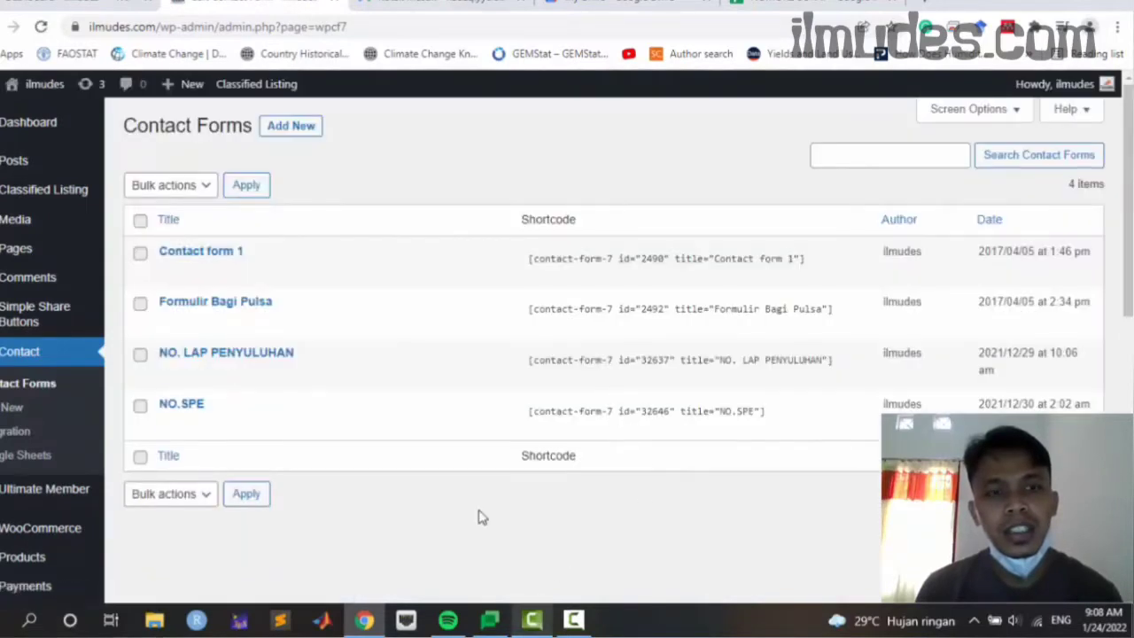
pyautogui.click(139, 407)
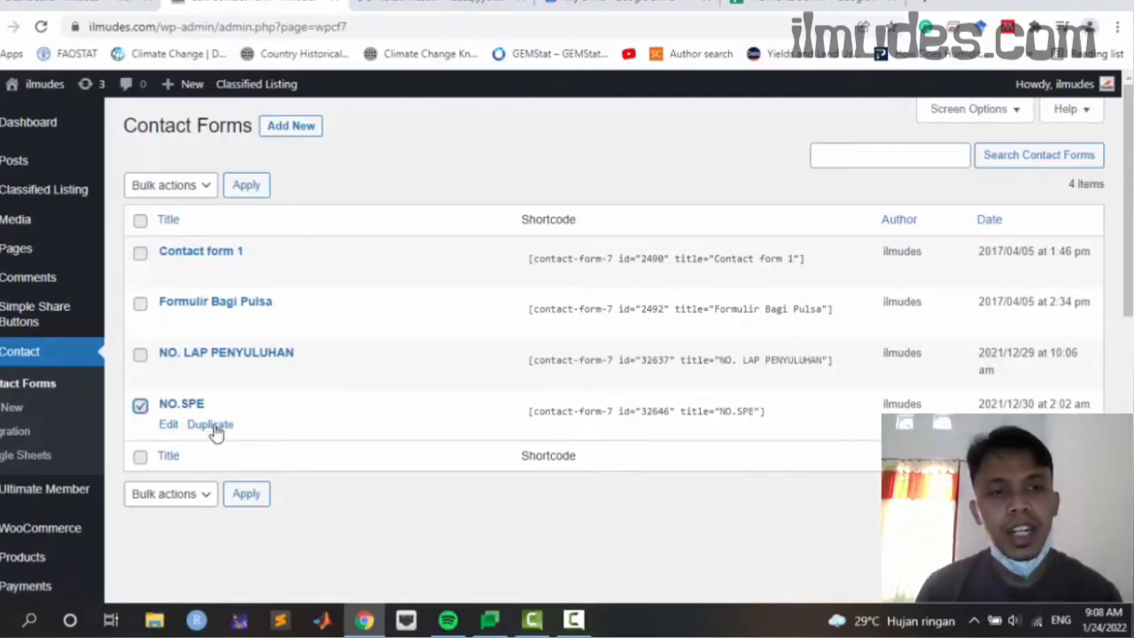
pyautogui.click(210, 425)
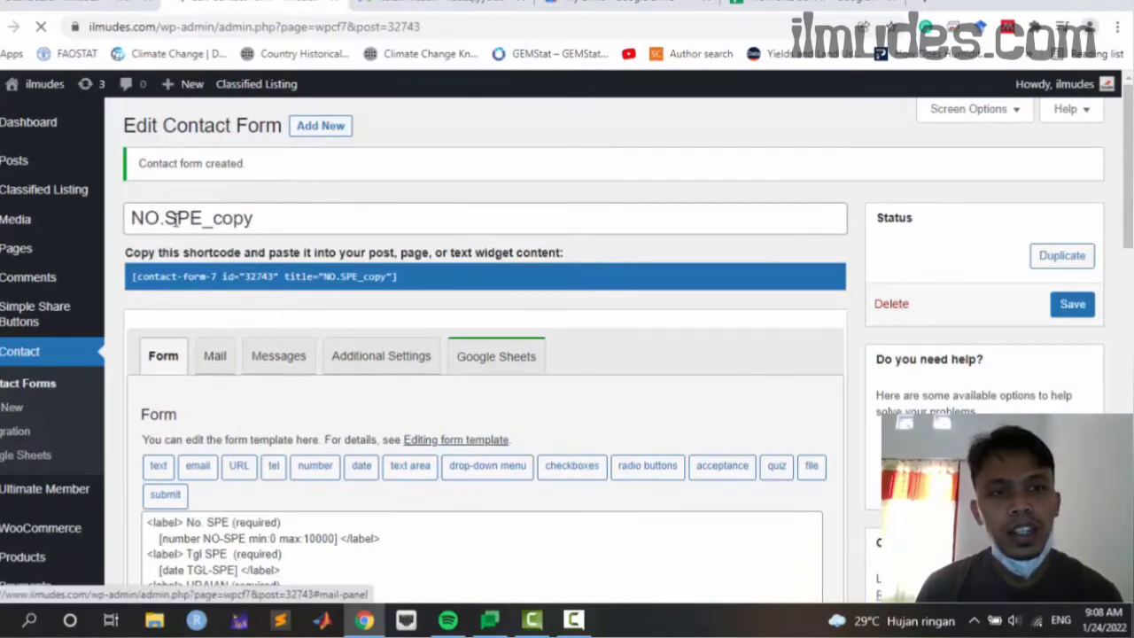
# - Change the title of the duplicated contact form to NO.LAP
pyautogui.moveTo(164, 218); pyautogui.dragTo(257, 225)
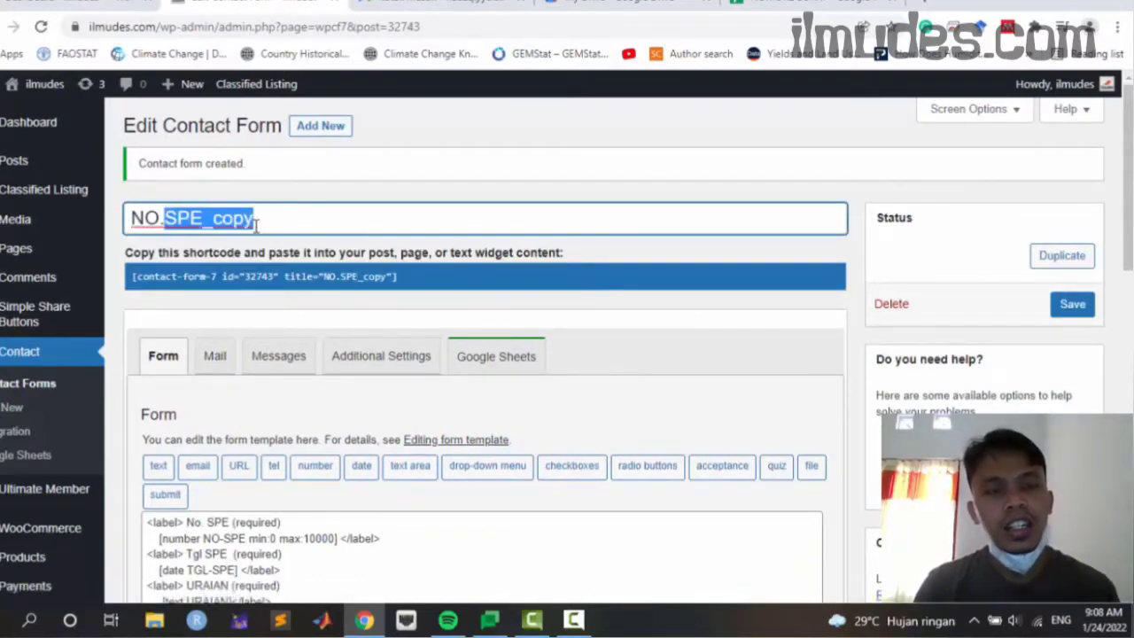
pyautogui.write('L')
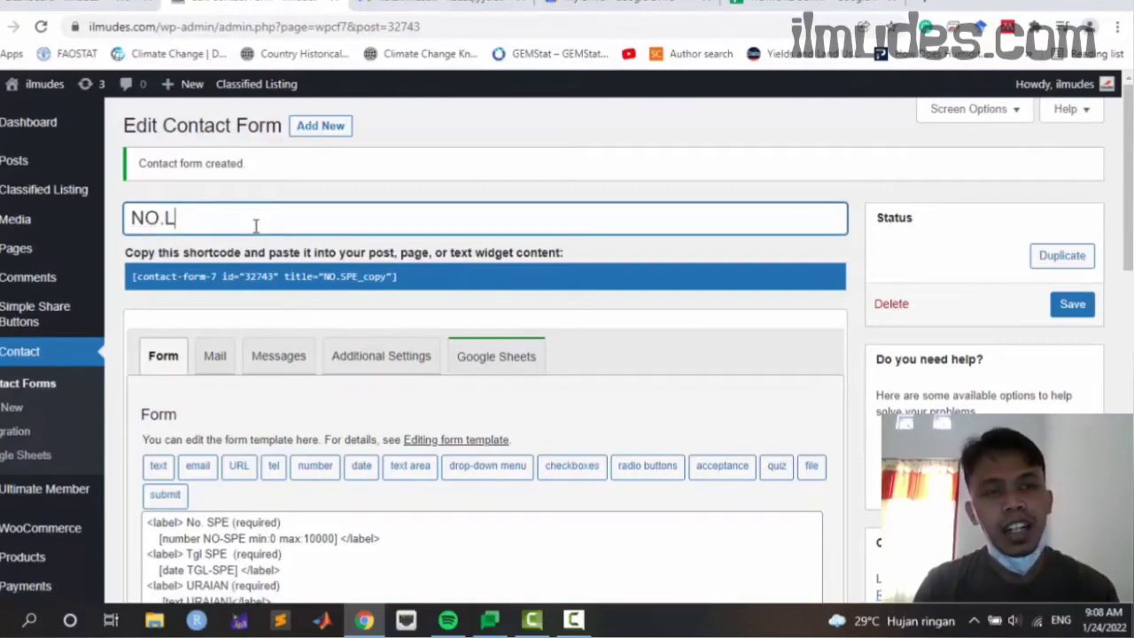
pyautogui.write('AP')
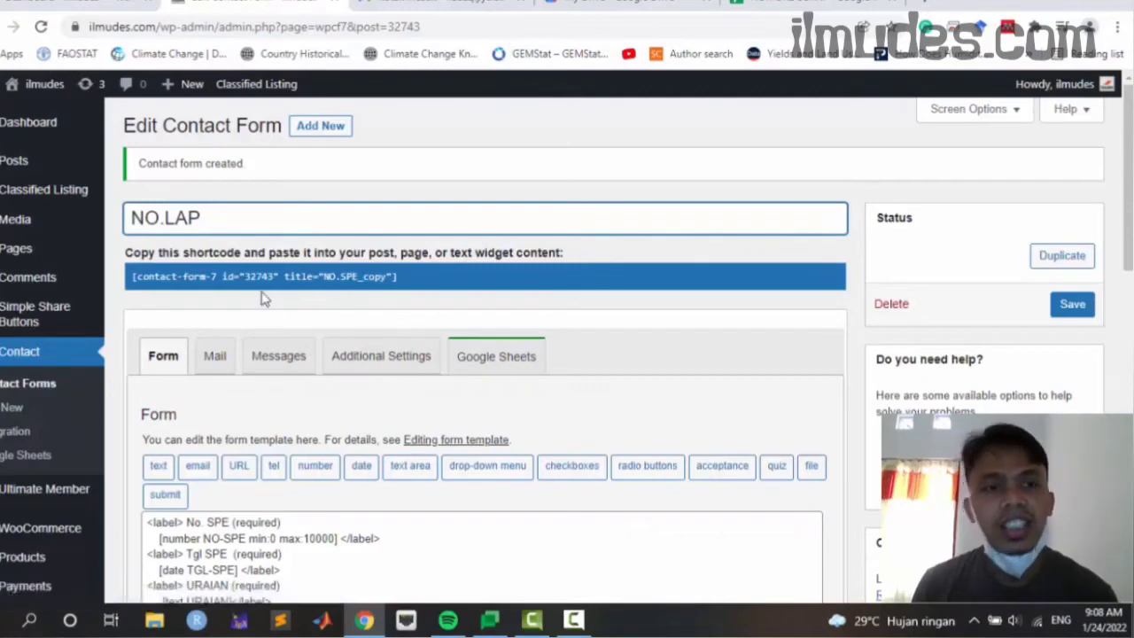
# - In the form template, change the number field's label to "No. LAP" and its tag name to NO-LAP
pyautogui.scroll(-1, 240, 306)
pyautogui.scroll(-1, 165, 418)
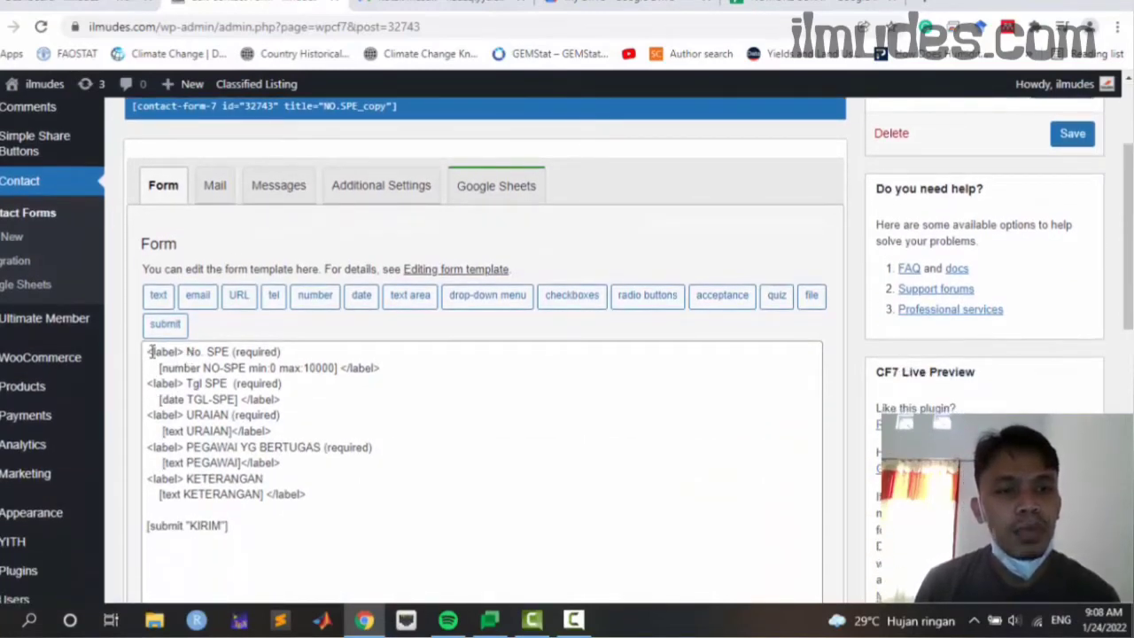
pyautogui.moveTo(207, 352); pyautogui.dragTo(229, 358)
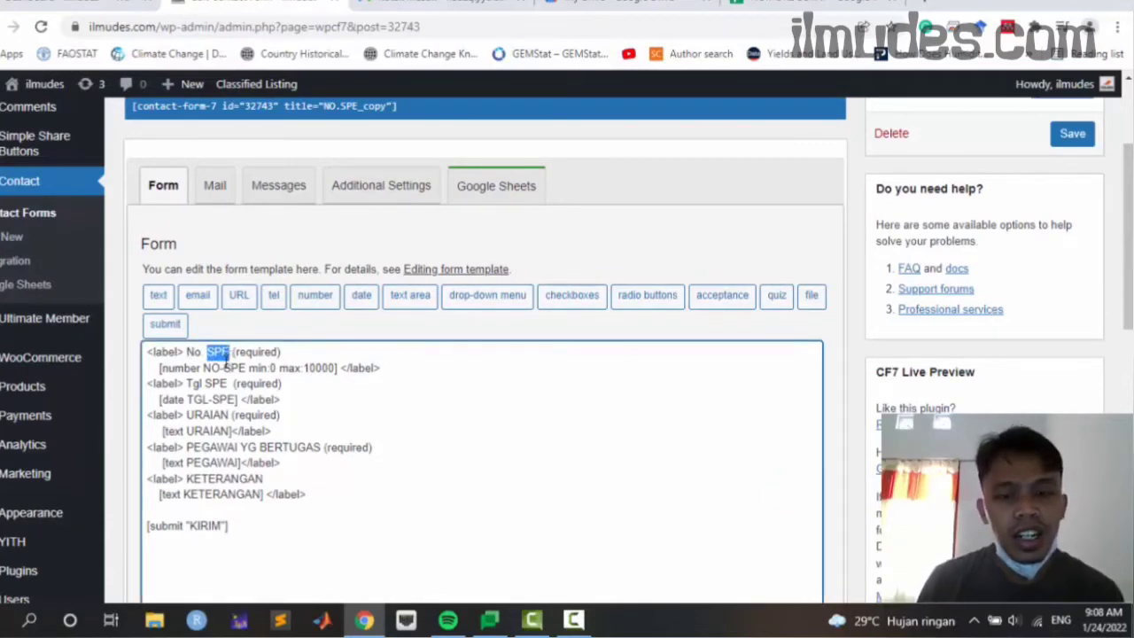
pyautogui.write('LAP')
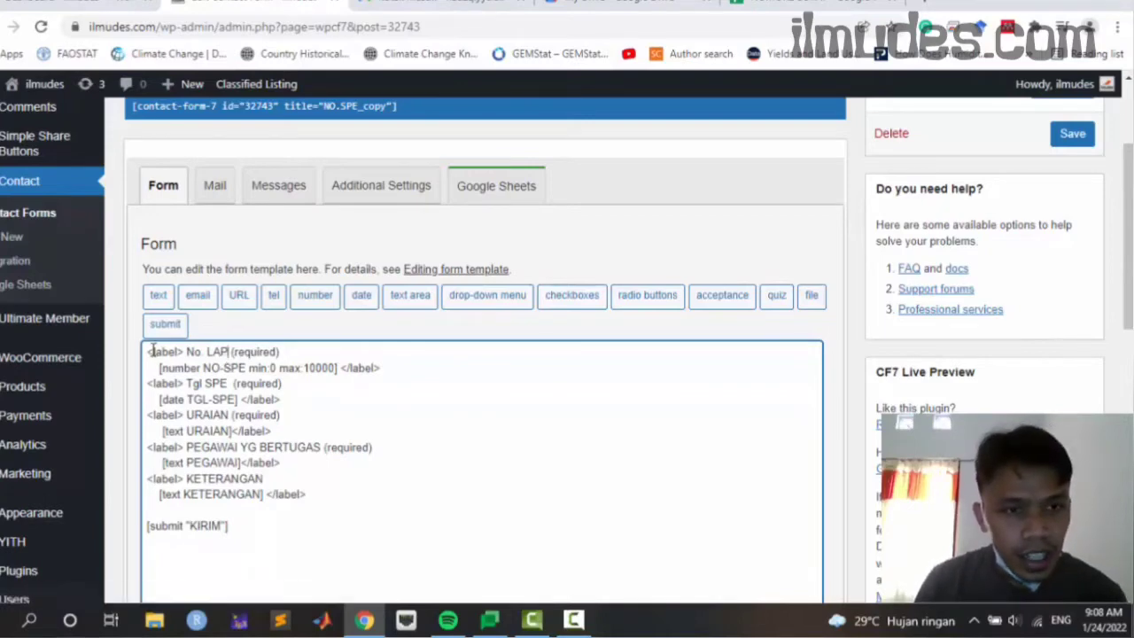
pyautogui.moveTo(147, 353); pyautogui.dragTo(273, 353)
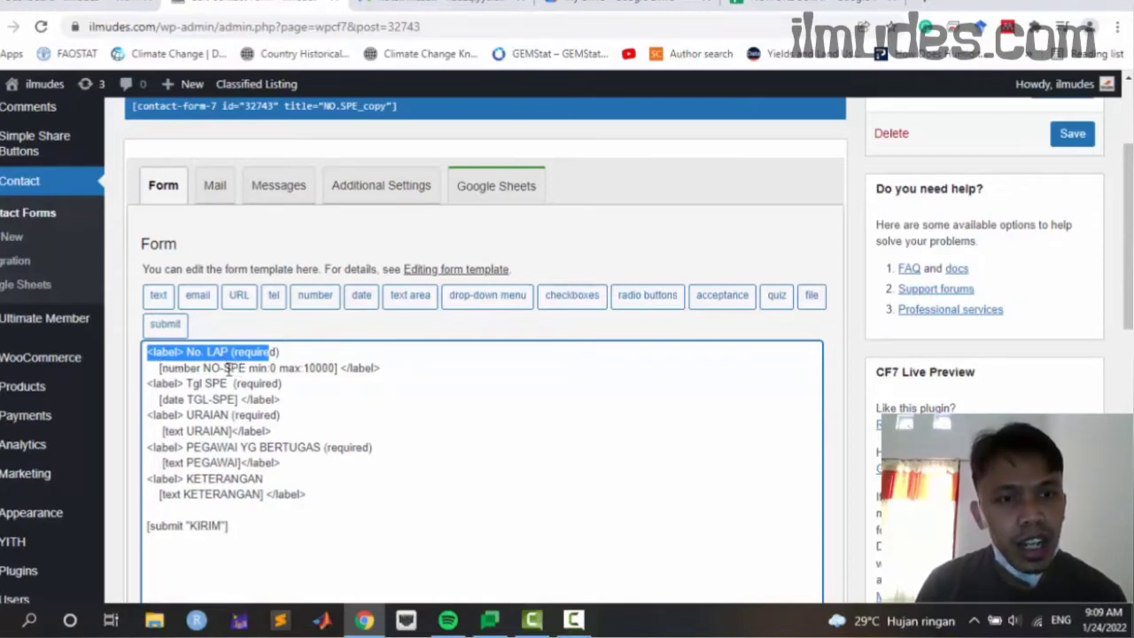
pyautogui.moveTo(224, 368); pyautogui.dragTo(241, 368)
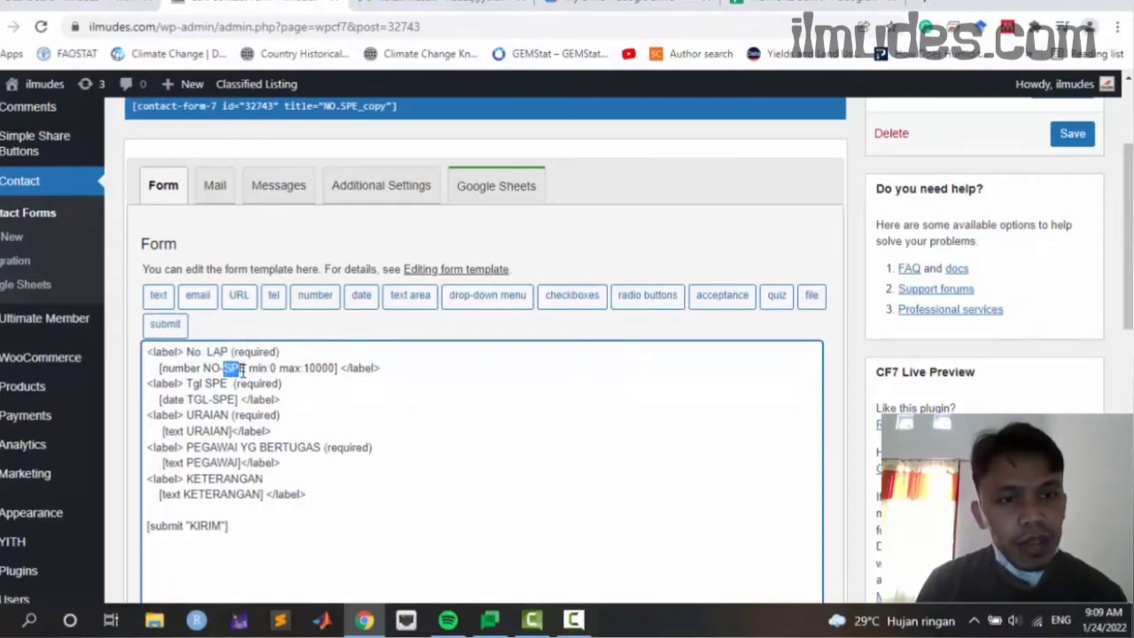
pyautogui.write('LAP')
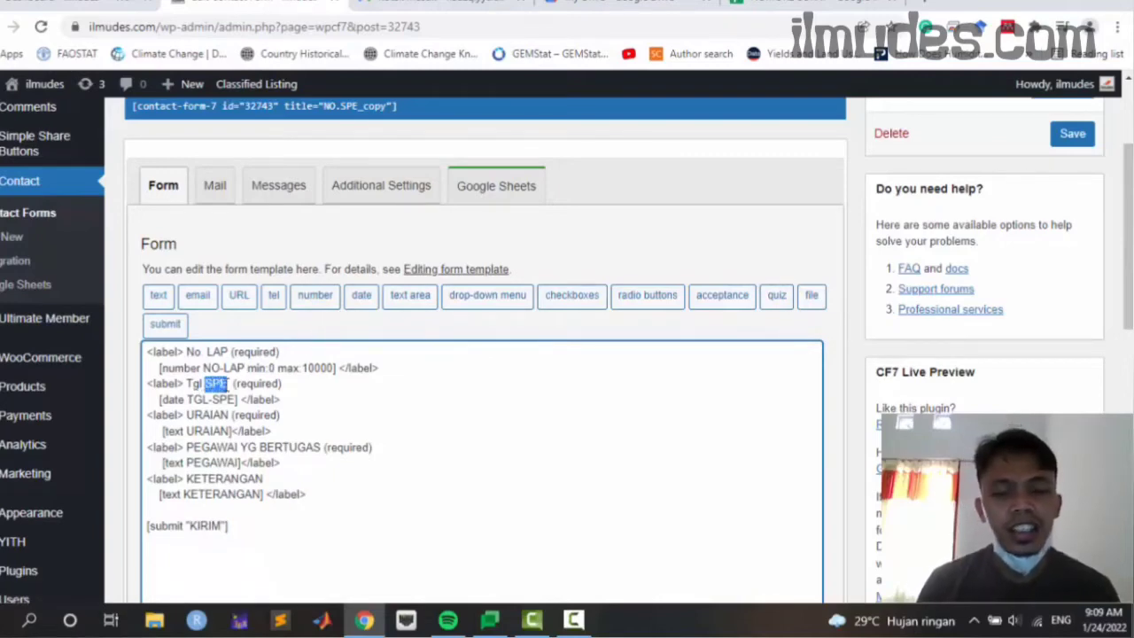
# - Change the date field's label to "Tgl LAP" and its tag name to TGL-LAP in the form template
pyautogui.write('LAP')
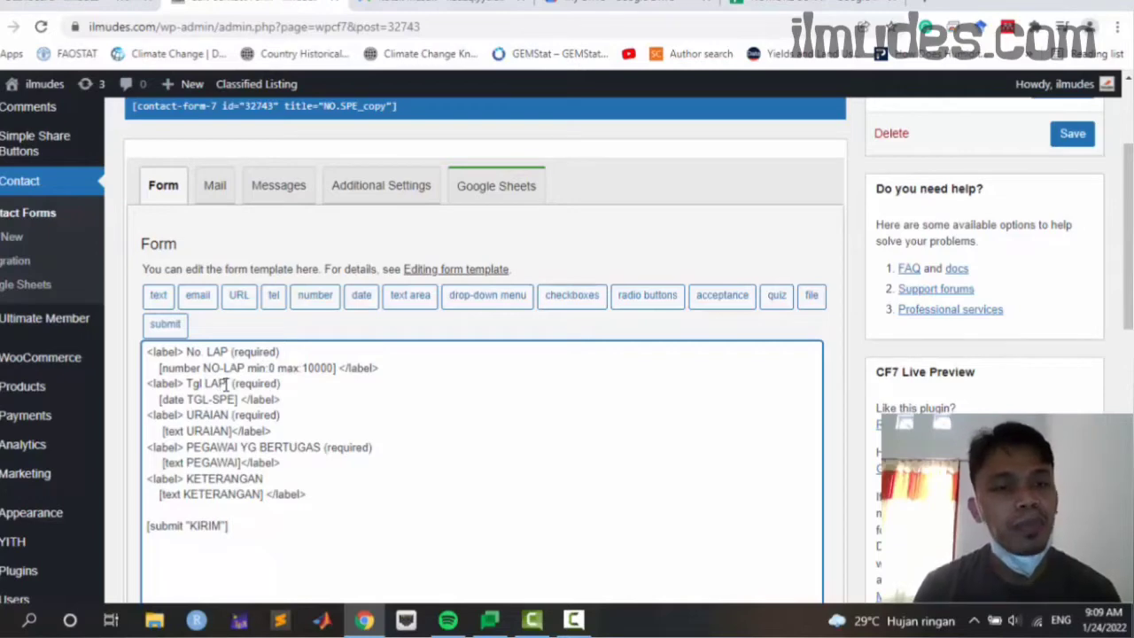
pyautogui.moveTo(214, 399); pyautogui.dragTo(235, 403)
pyautogui.write('LAP')
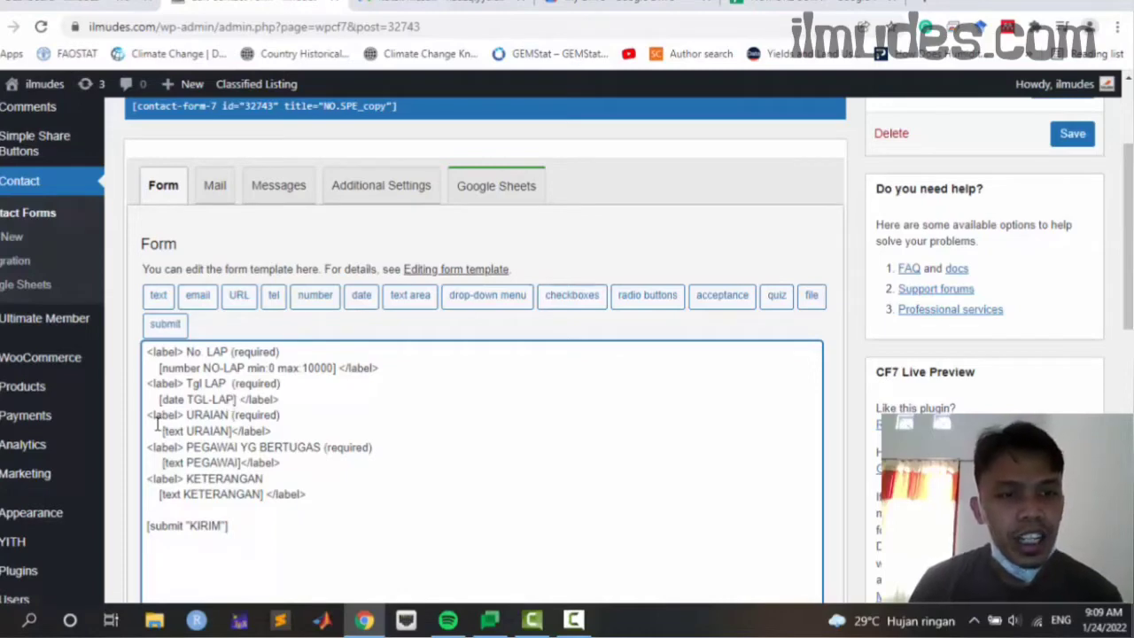
pyautogui.moveTo(151, 416); pyautogui.dragTo(261, 416)
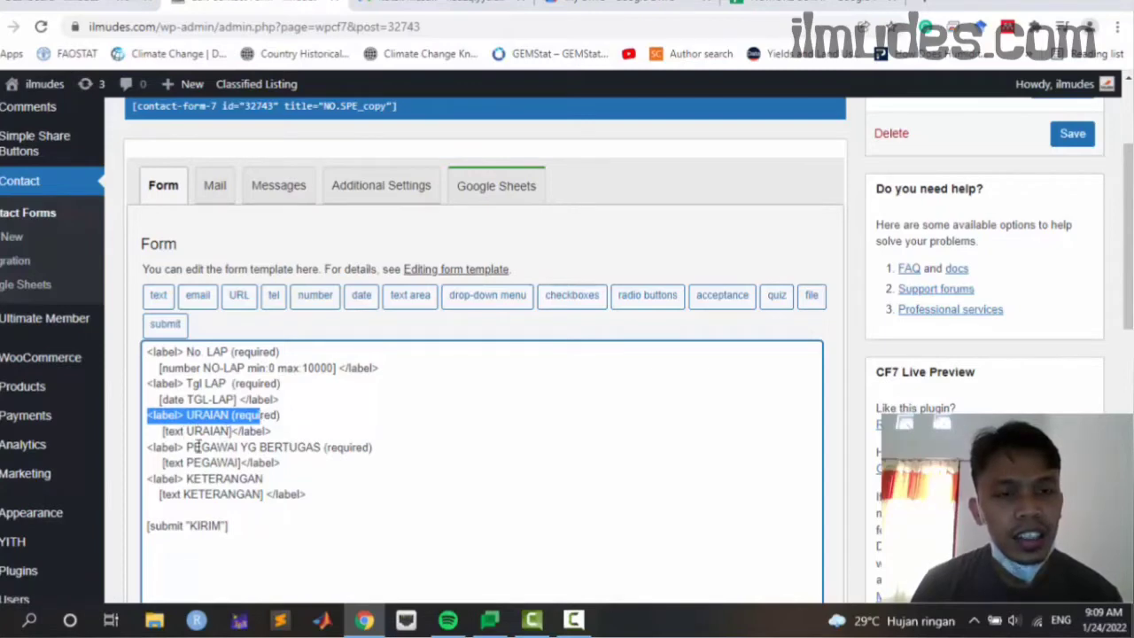
# - Delete the PEGAWAI YG BERTUGAS label and its text field from the form template, leaving no blank line
pyautogui.click(148, 447)
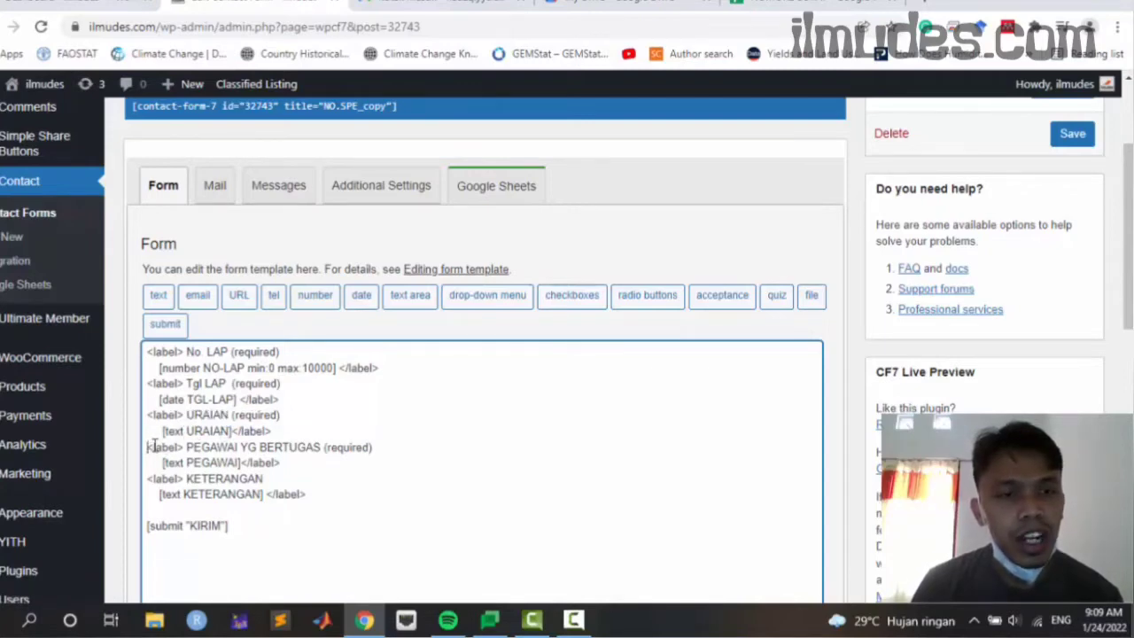
pyautogui.moveTo(150, 448); pyautogui.dragTo(372, 462)
pyautogui.press('BackSpace')
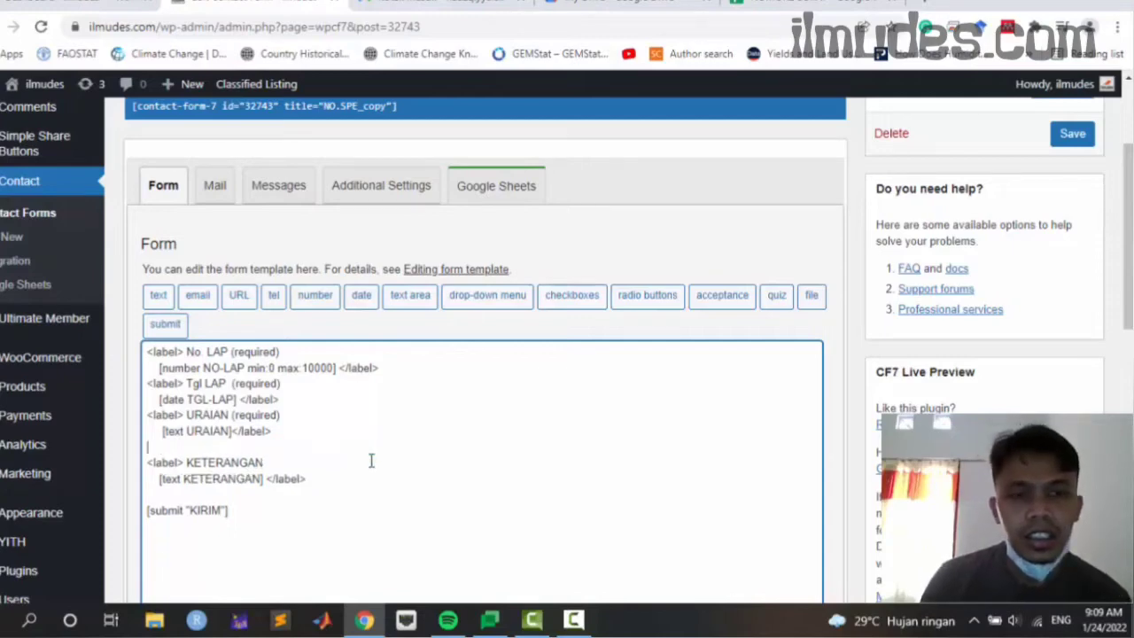
pyautogui.press('Delete')
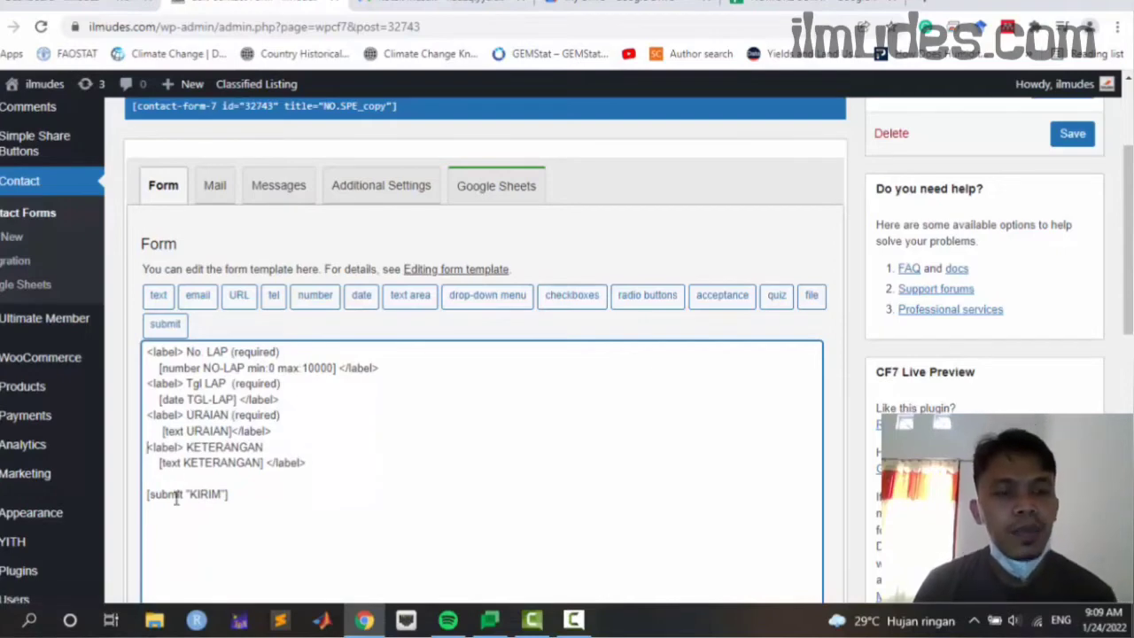
# - Compare the fields in the form template with how they appear in the live preview, including the submit button
pyautogui.scroll(-1, 176, 497)
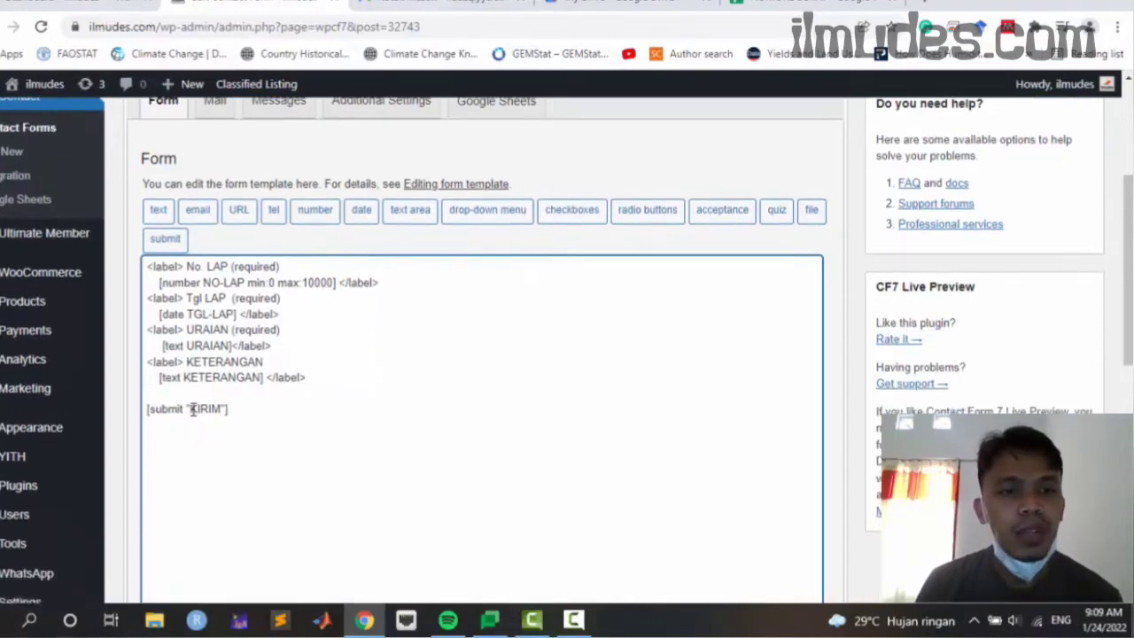
pyautogui.scroll(1, 163, 320)
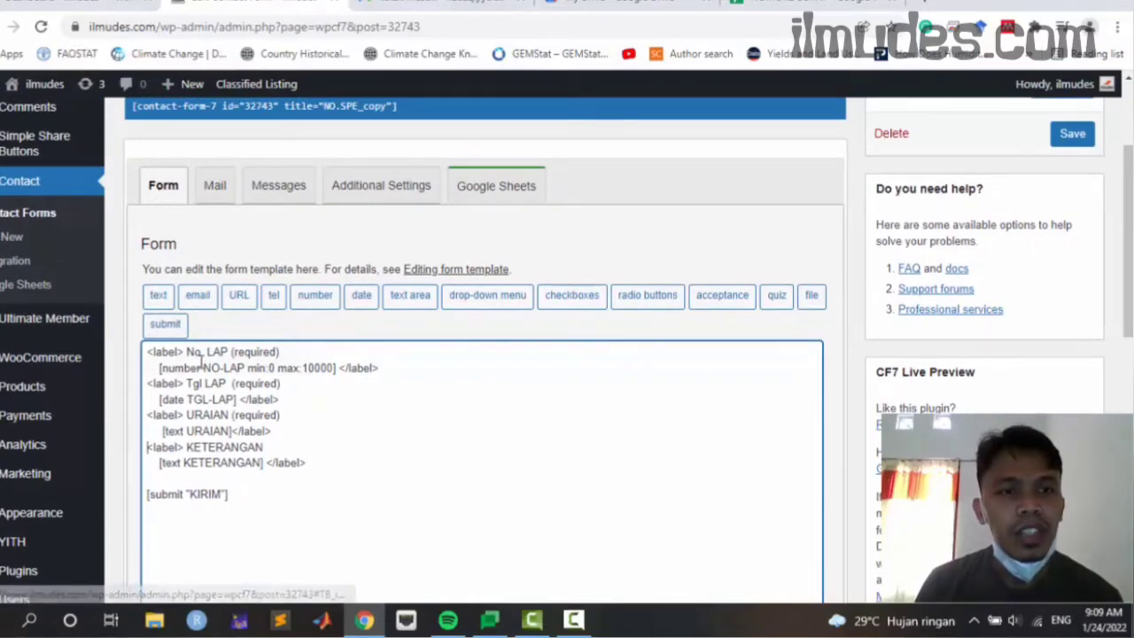
pyautogui.scroll(-4, 202, 363)
pyautogui.scroll(-3, 205, 372)
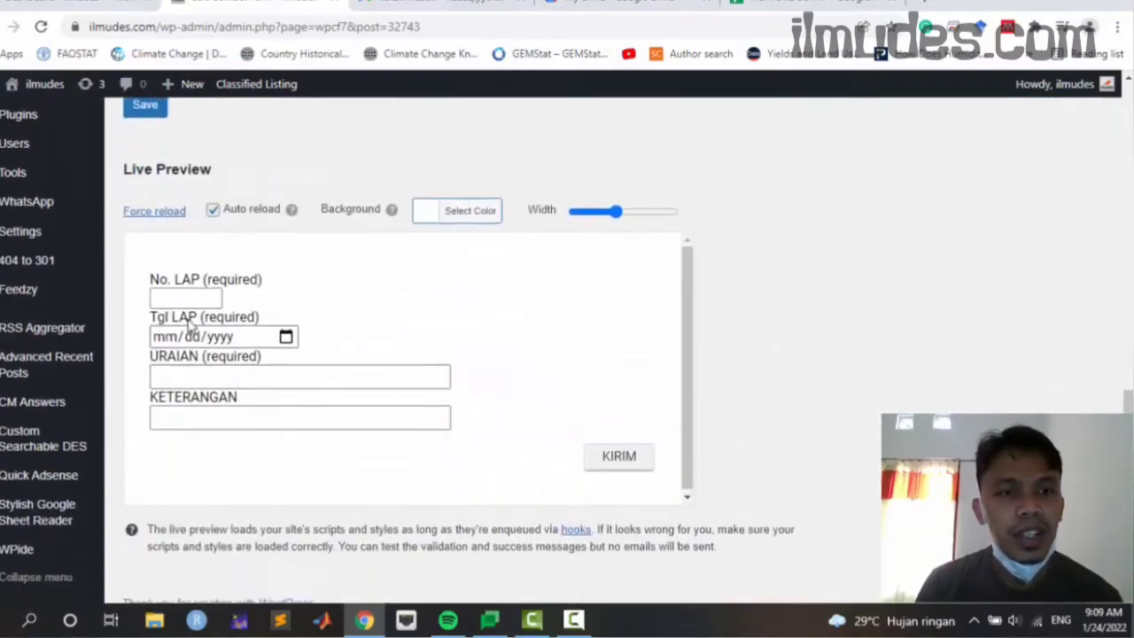
pyautogui.scroll(1, 182, 375)
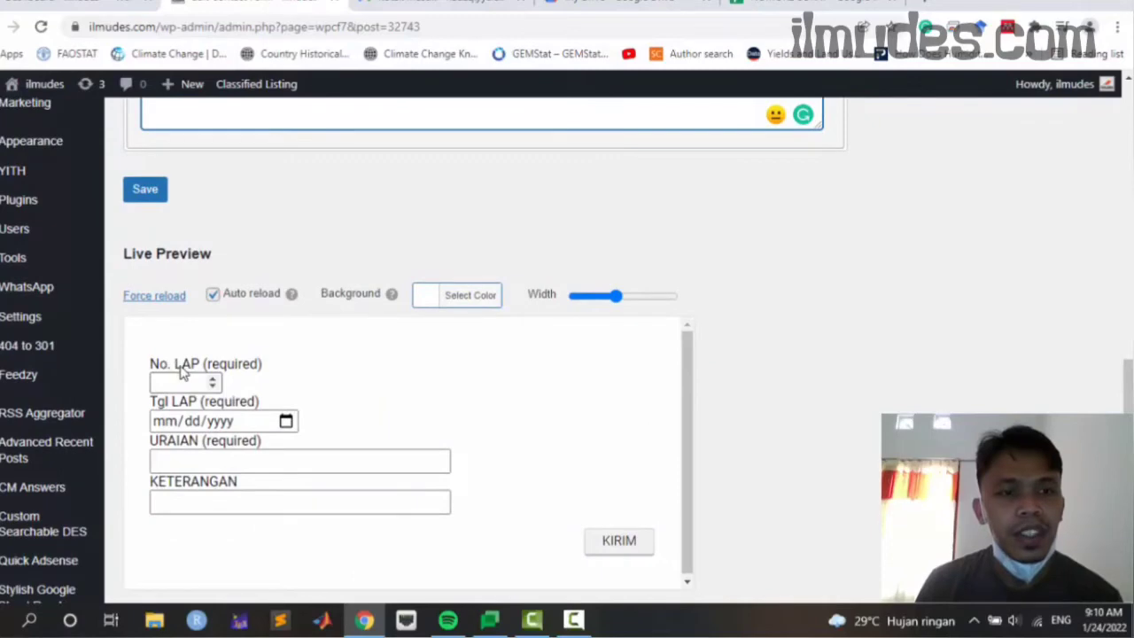
pyautogui.scroll(5, 188, 371)
pyautogui.scroll(-4, 204, 177)
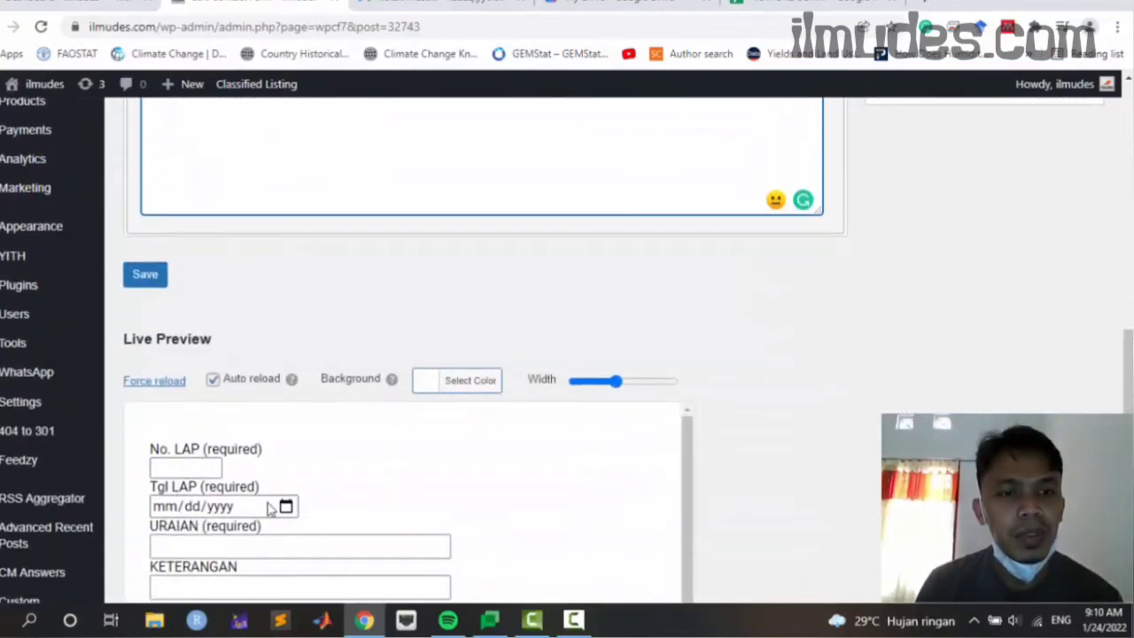
pyautogui.scroll(5, 284, 461)
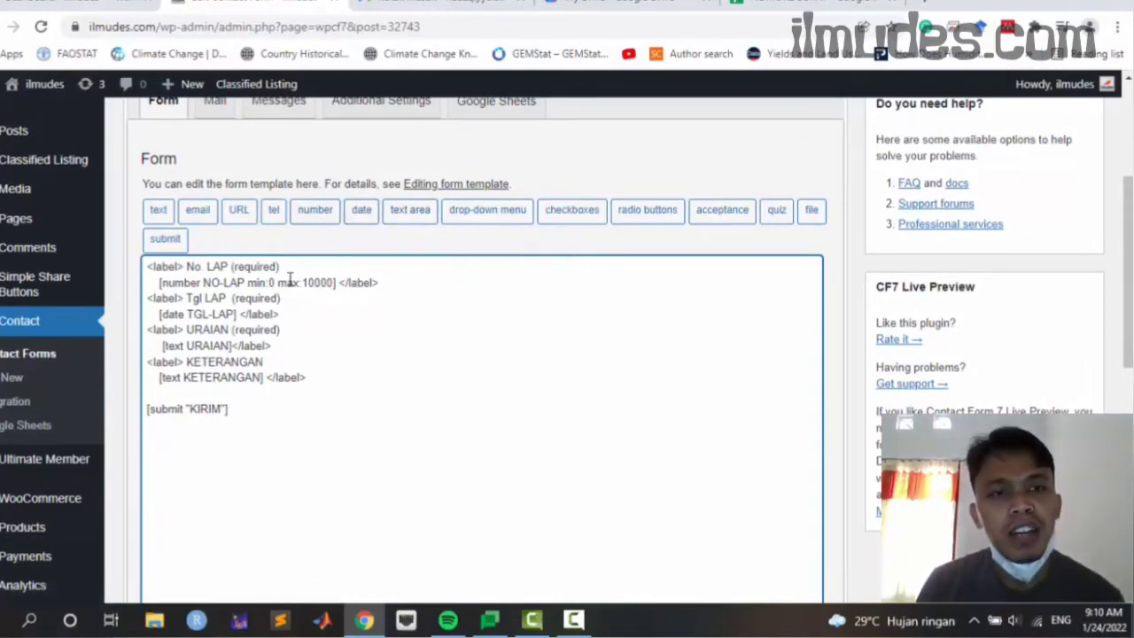
pyautogui.scroll(-8, 221, 350)
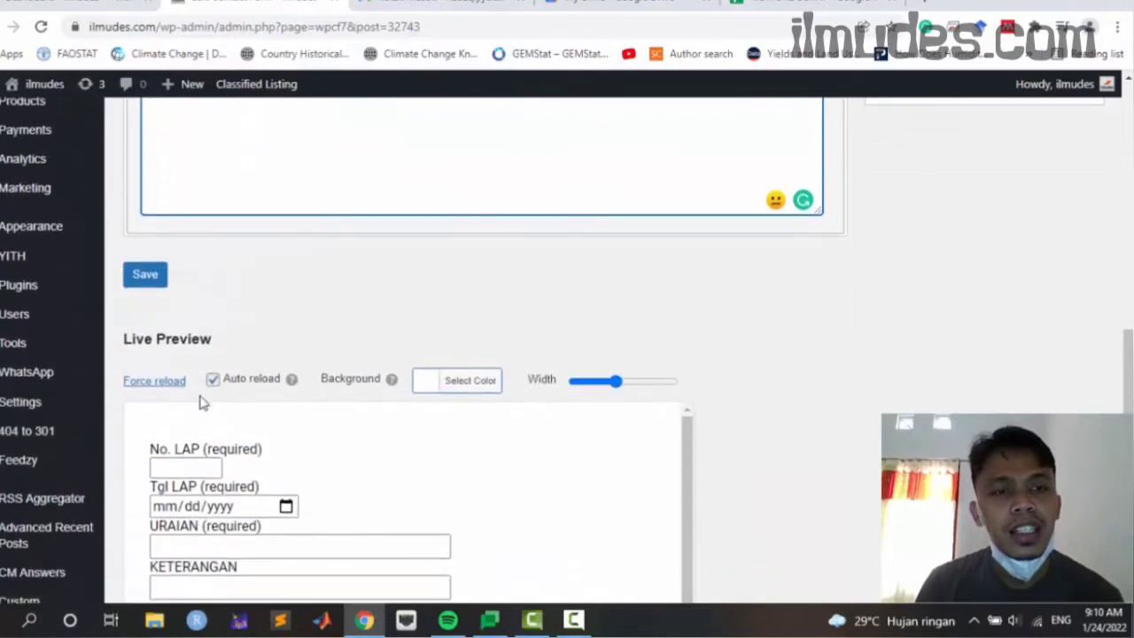
pyautogui.scroll(8, 193, 368)
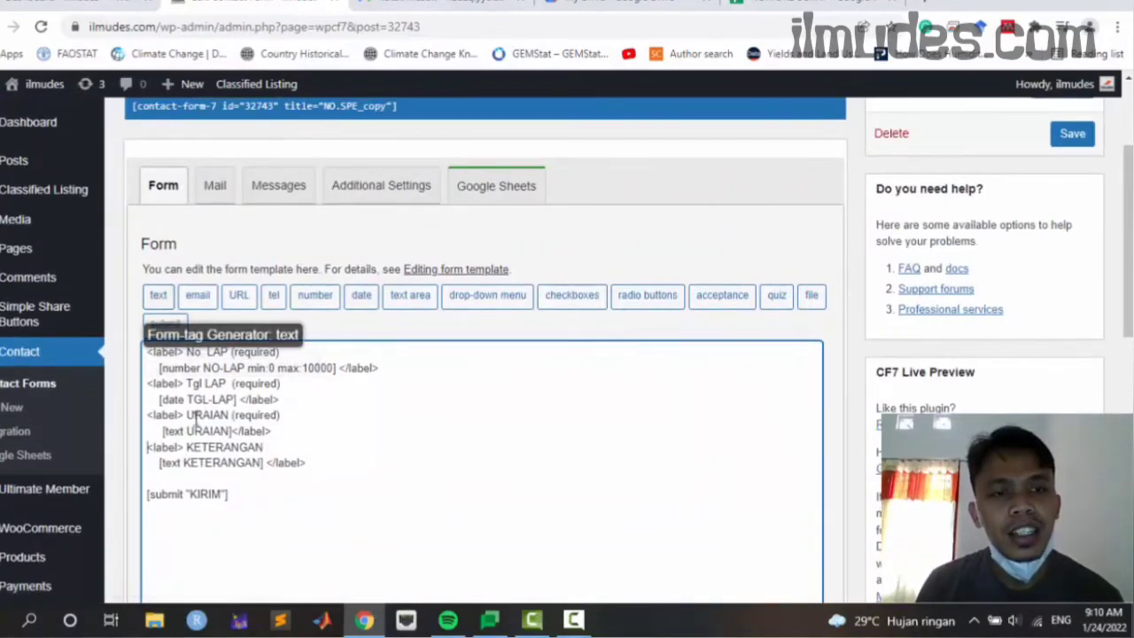
pyautogui.scroll(-1, 202, 480)
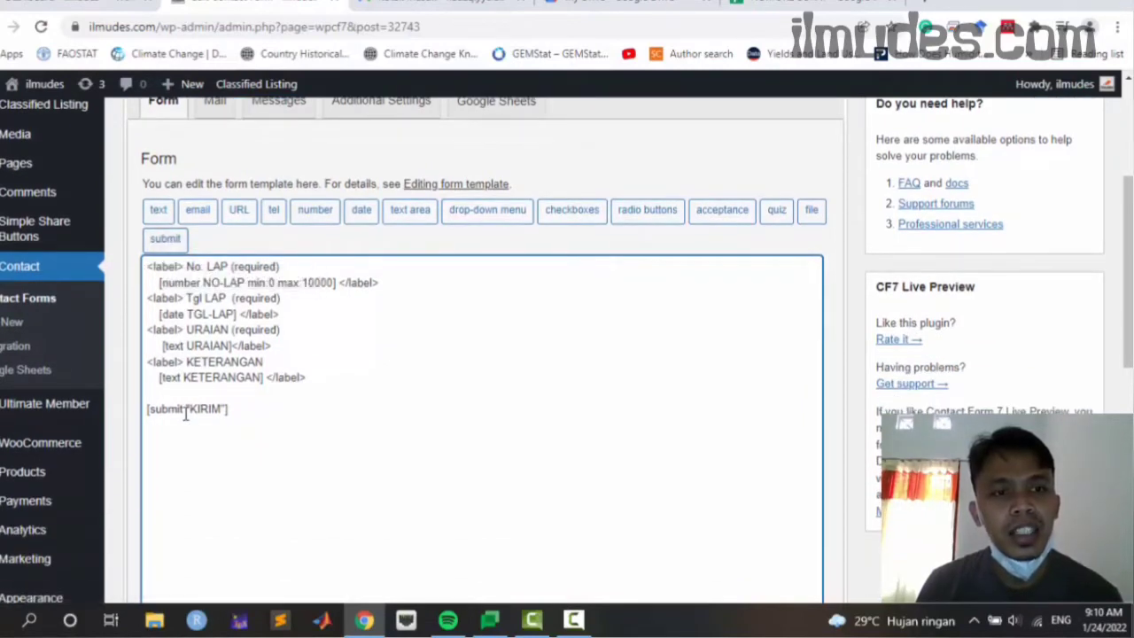
pyautogui.scroll(-6, 200, 408)
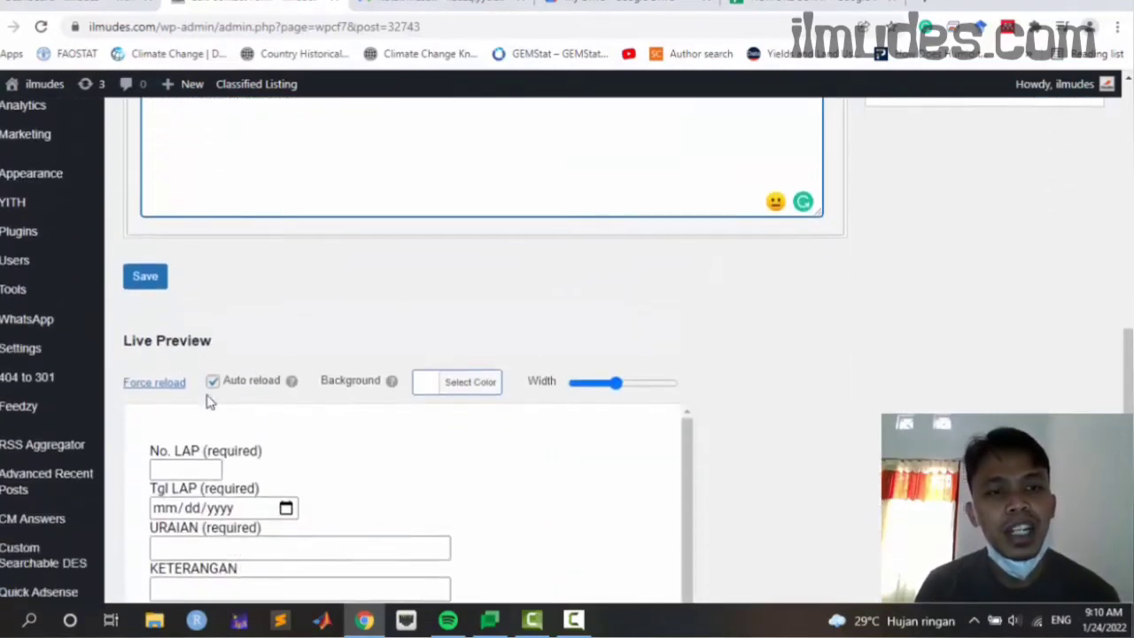
pyautogui.scroll(-2, 426, 327)
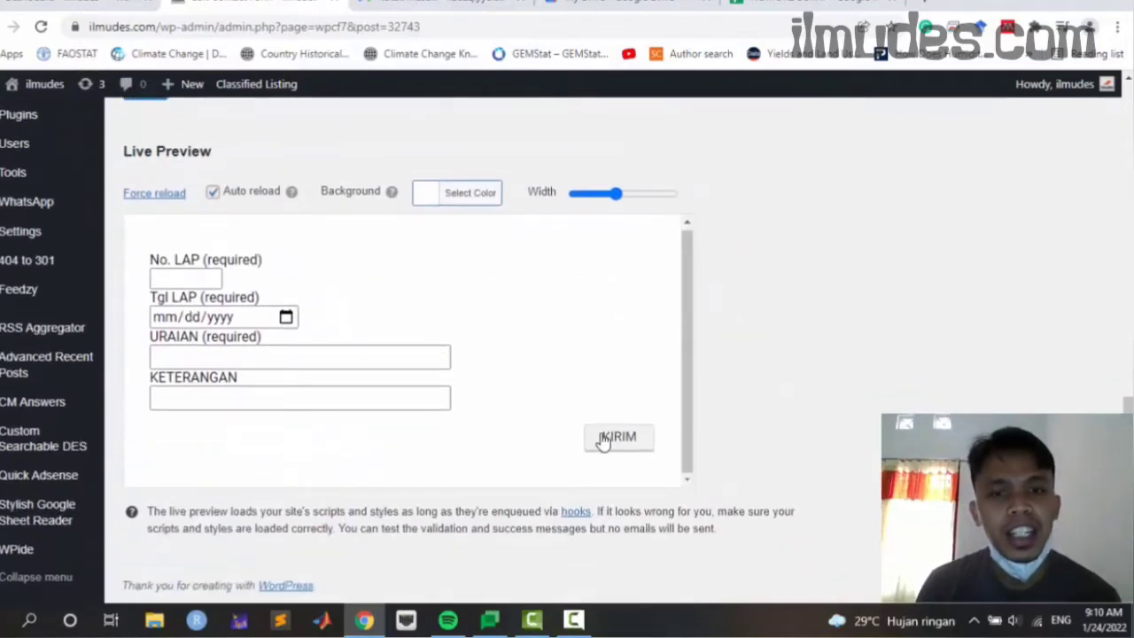
# - Change the submit button's label to "SIMPAN" in the form template and save the contact form
pyautogui.scroll(5, 253, 299)
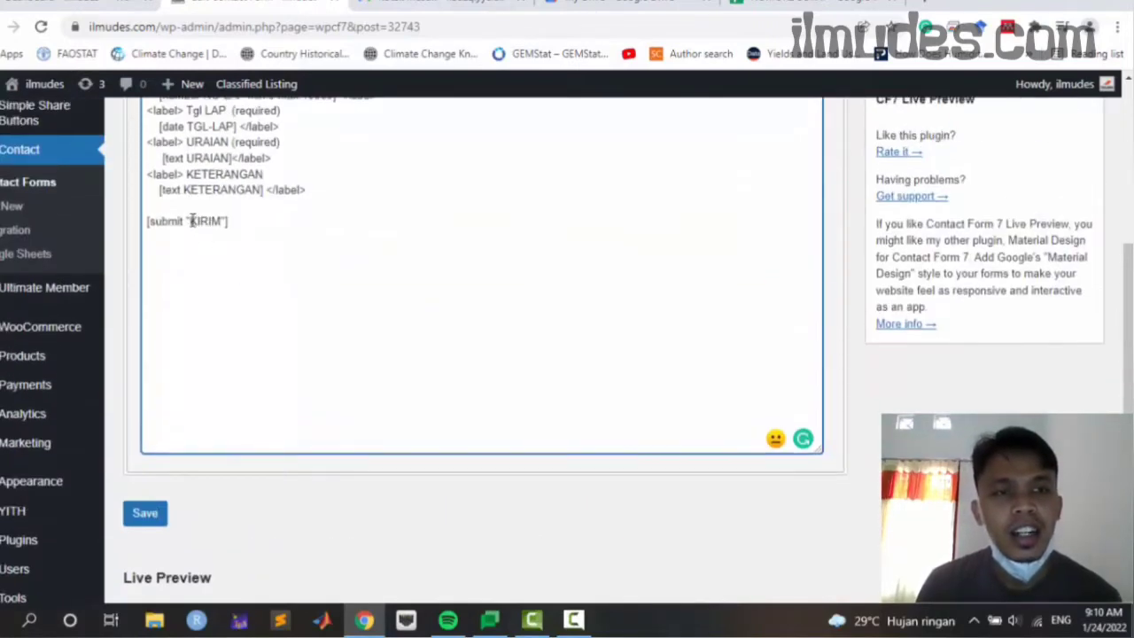
pyautogui.moveTo(192, 221); pyautogui.dragTo(210, 219)
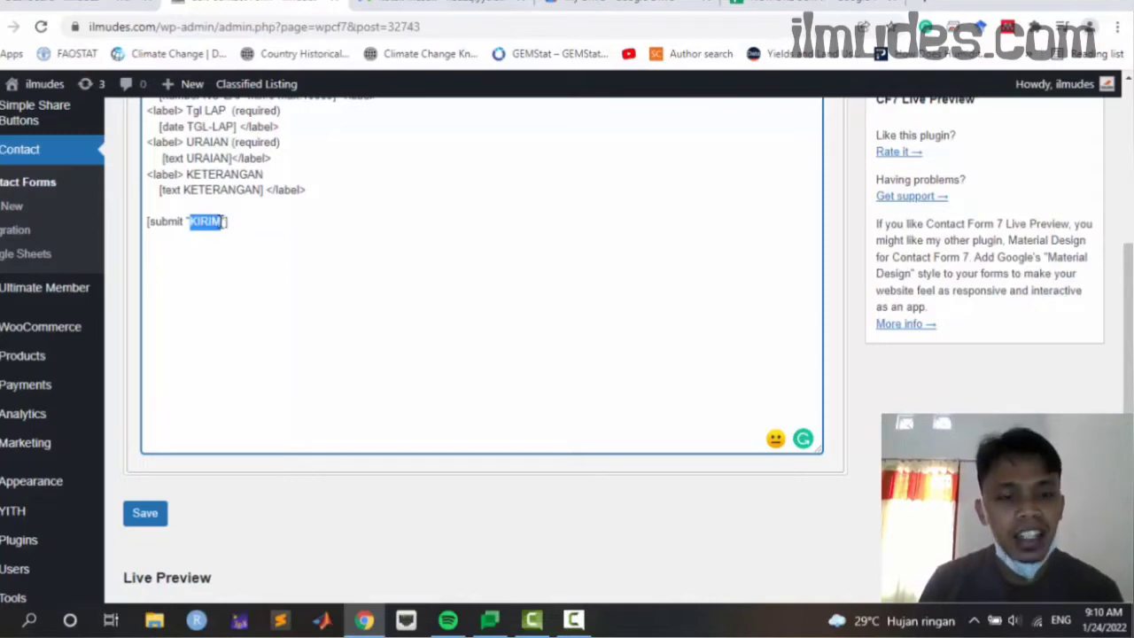
pyautogui.write('SIMPAN')
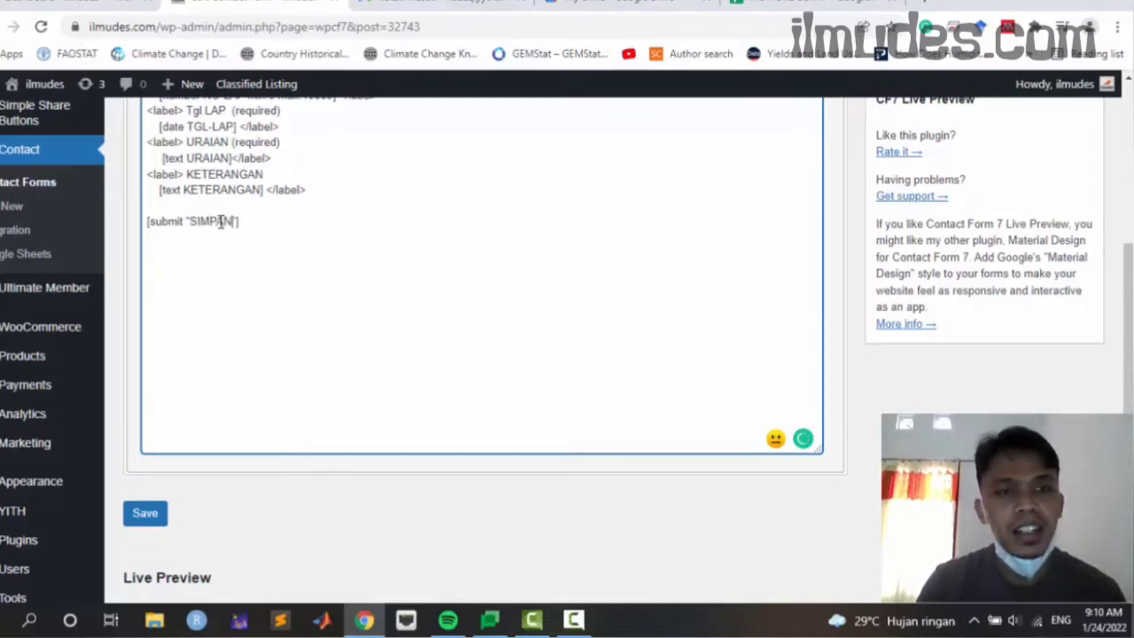
pyautogui.scroll(-5, 313, 337)
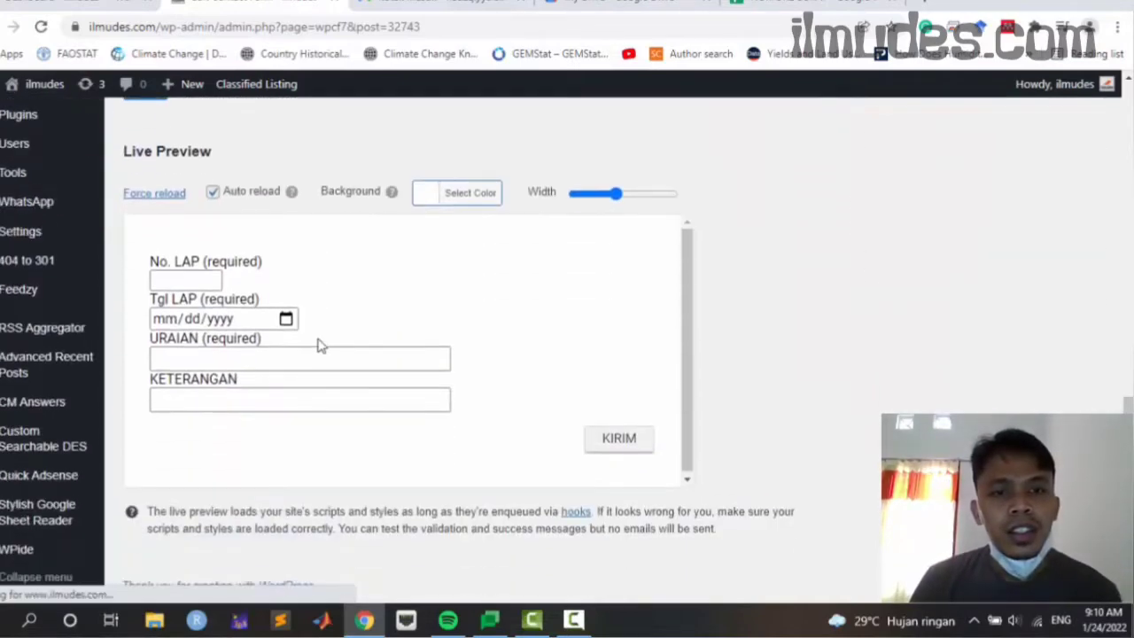
pyautogui.scroll(8, 608, 440)
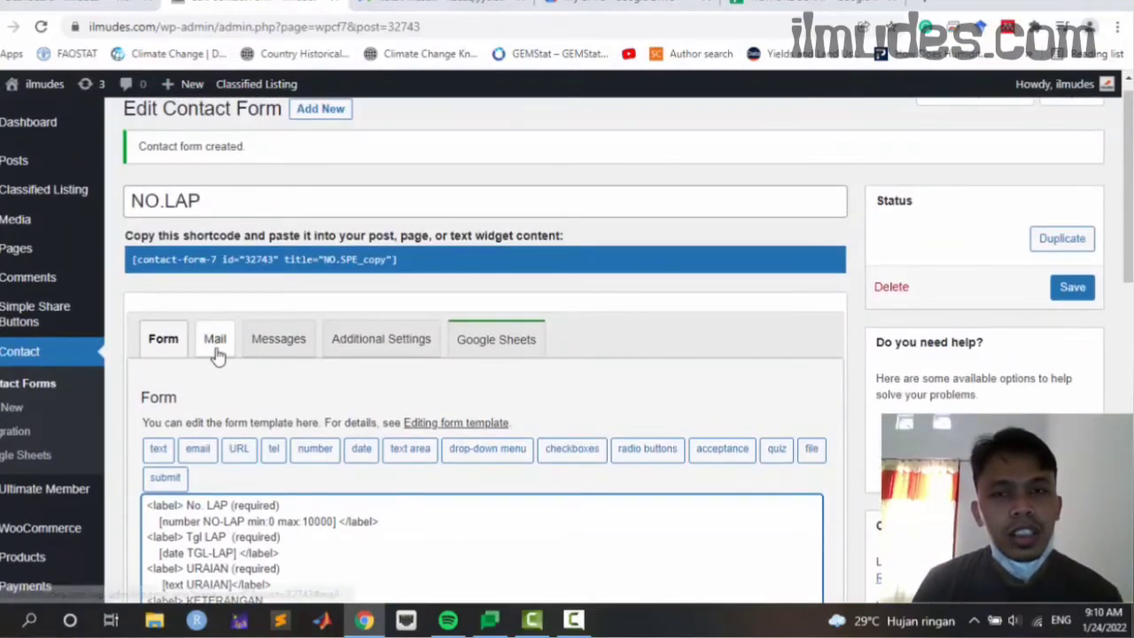
pyautogui.scroll(-4, 215, 354)
pyautogui.scroll(3, 219, 350)
pyautogui.scroll(2, 217, 351)
pyautogui.scroll(-8, 222, 349)
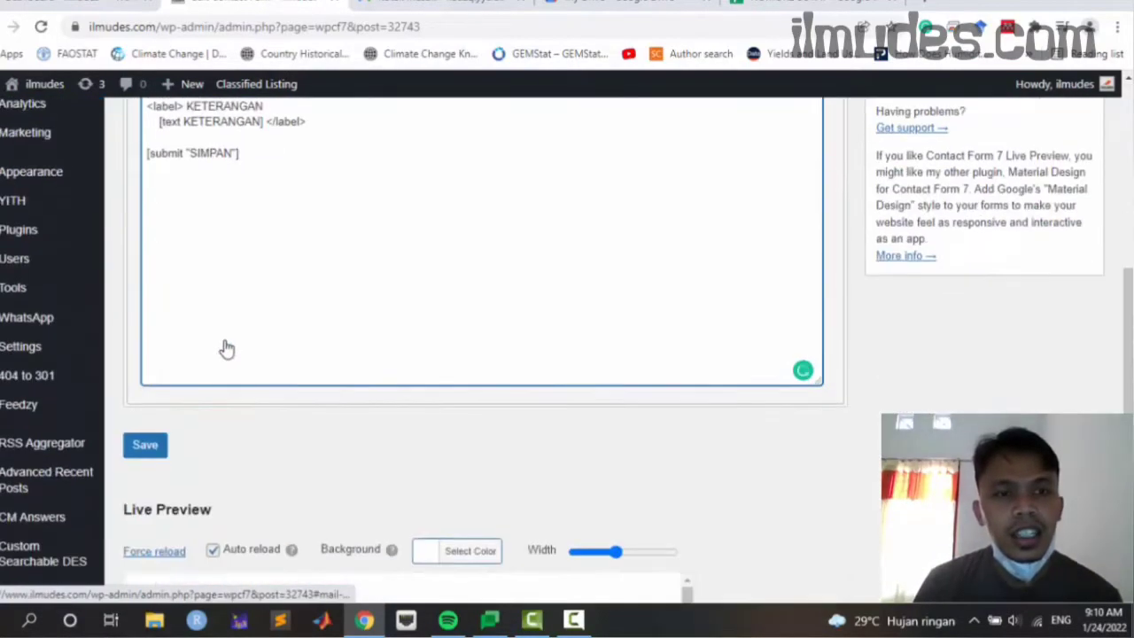
pyautogui.click(145, 275)
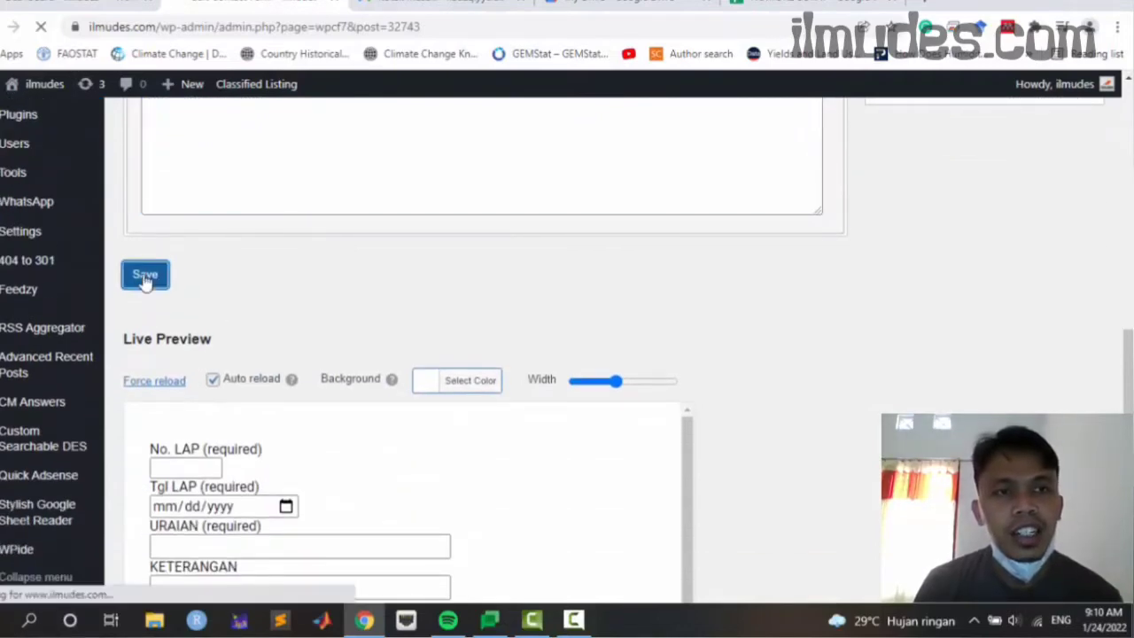
# - Check the saved form's template, fields and submit button in the live preview
pyautogui.scroll(3, 253, 309)
pyautogui.scroll(2, 249, 310)
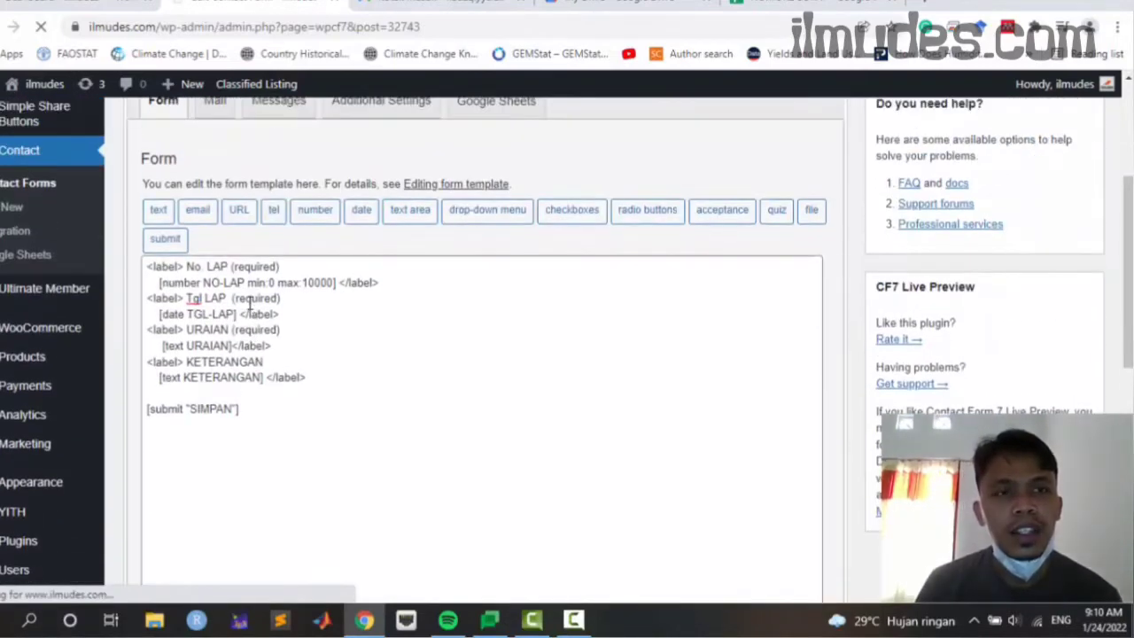
pyautogui.scroll(-5, 245, 313)
pyautogui.scroll(-7, 244, 313)
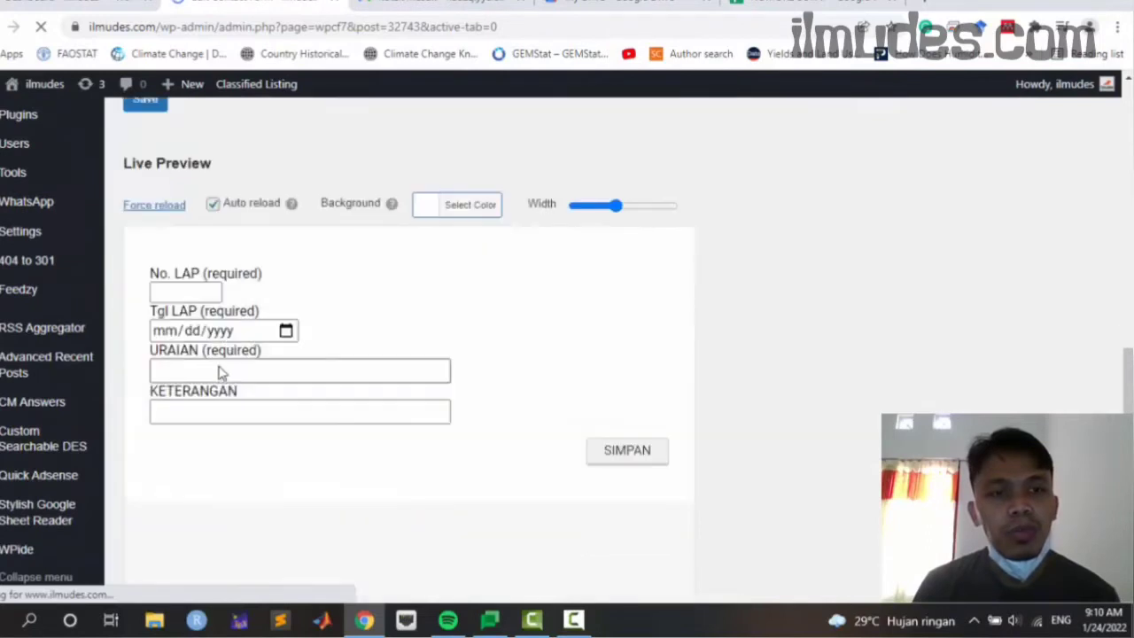
pyautogui.scroll(2, 195, 202)
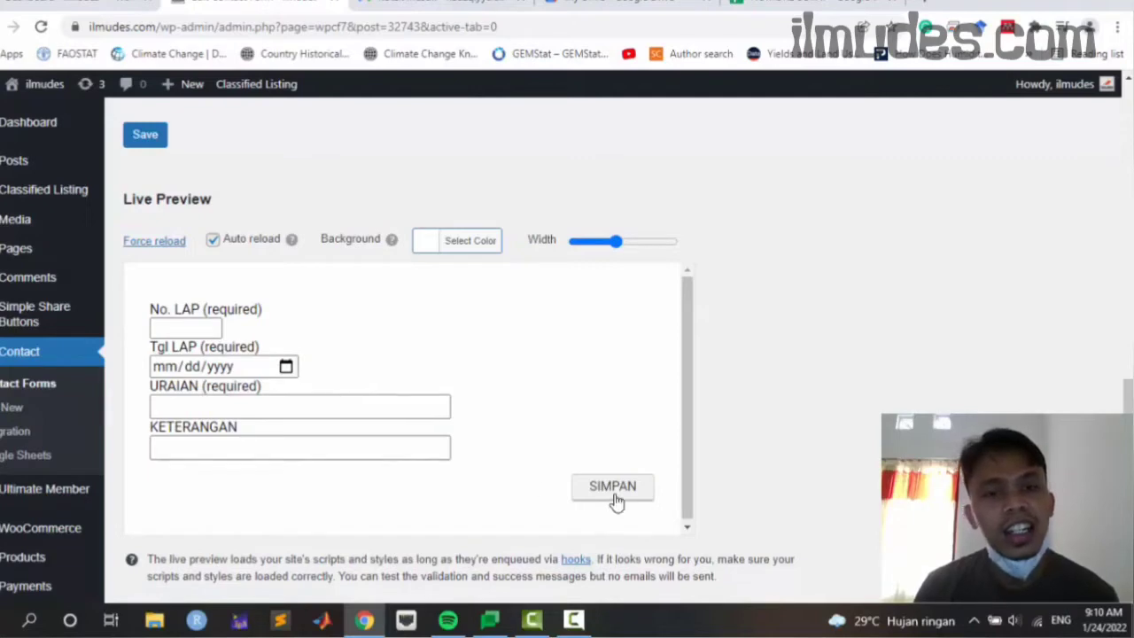
pyautogui.scroll(4, 552, 455)
pyautogui.scroll(3, 532, 438)
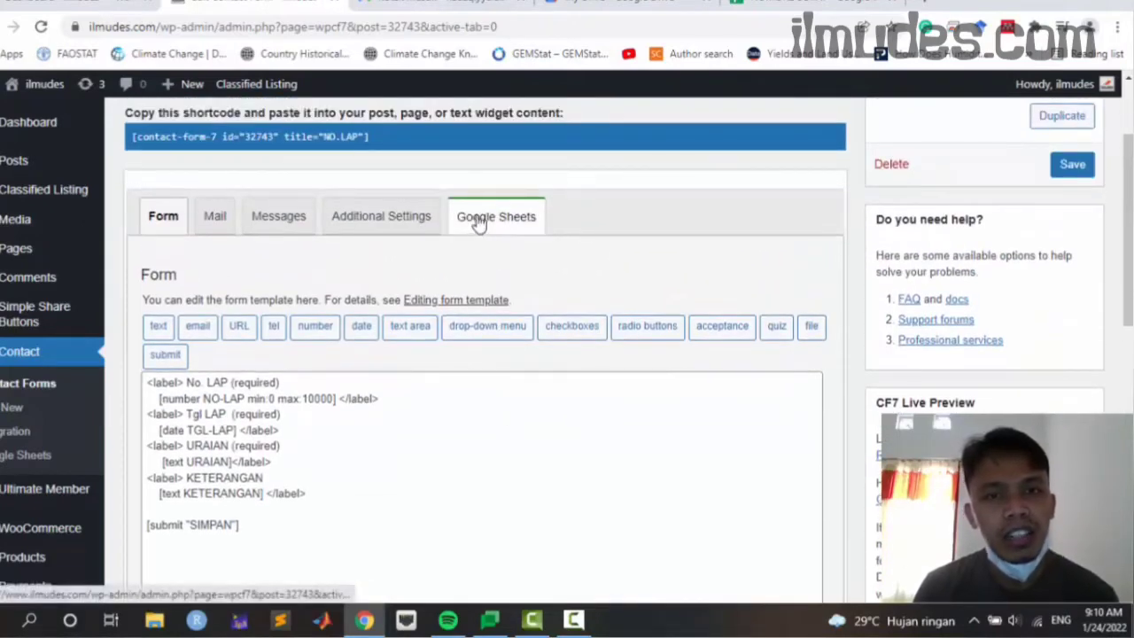
# - Open the form's Google Sheets settings and look at the Drive screenshot in Paint before returning to the browser
pyautogui.click(478, 222)
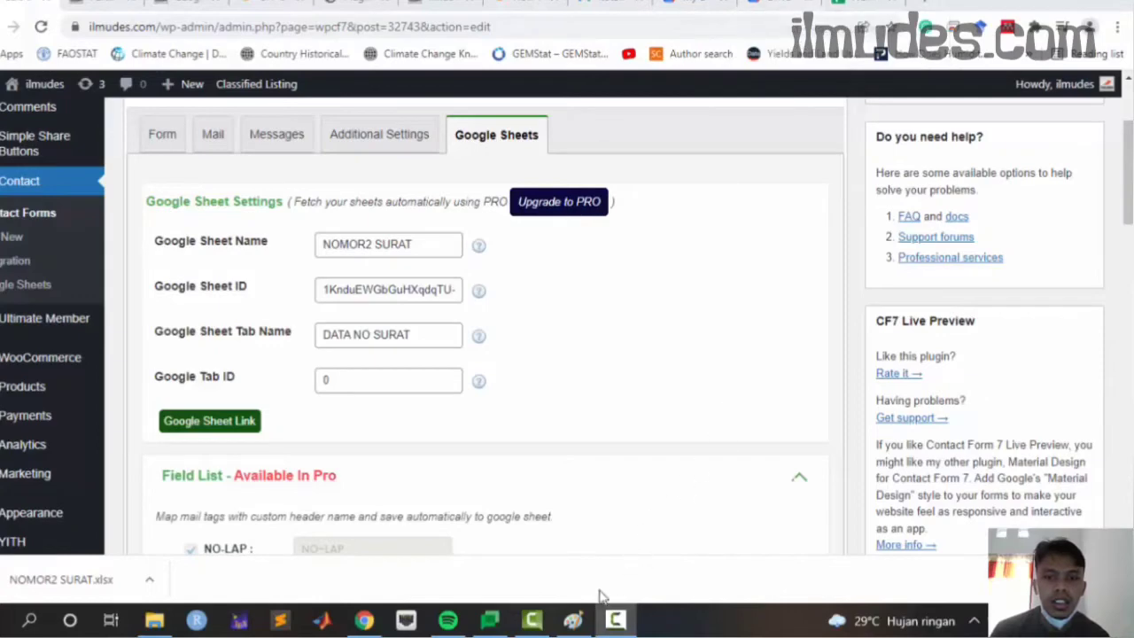
pyautogui.click(574, 620)
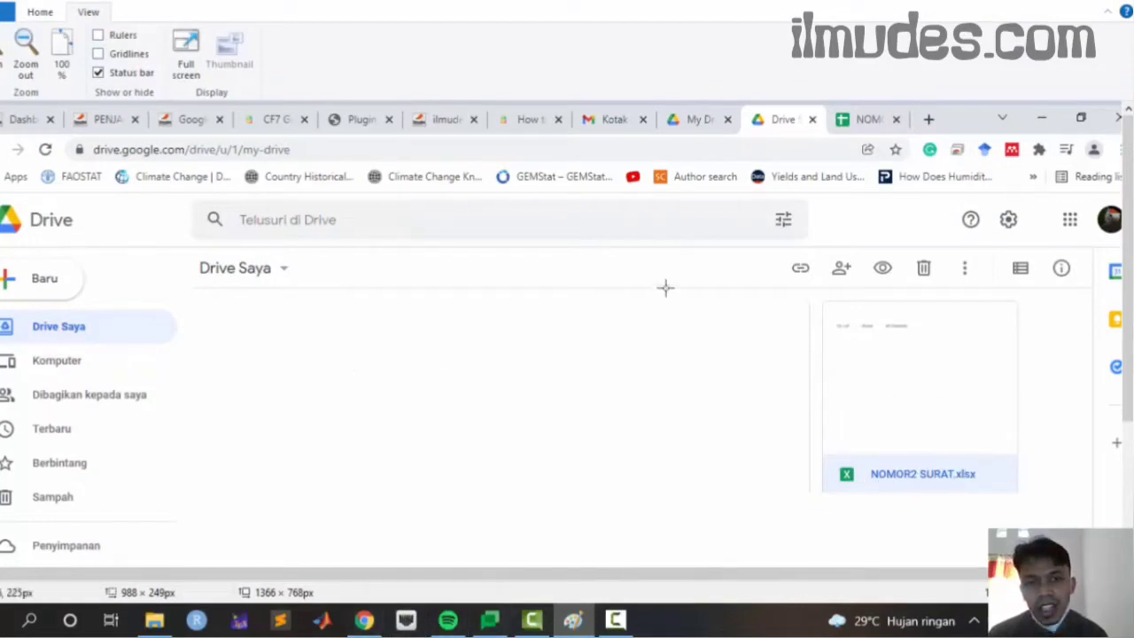
pyautogui.click(363, 624)
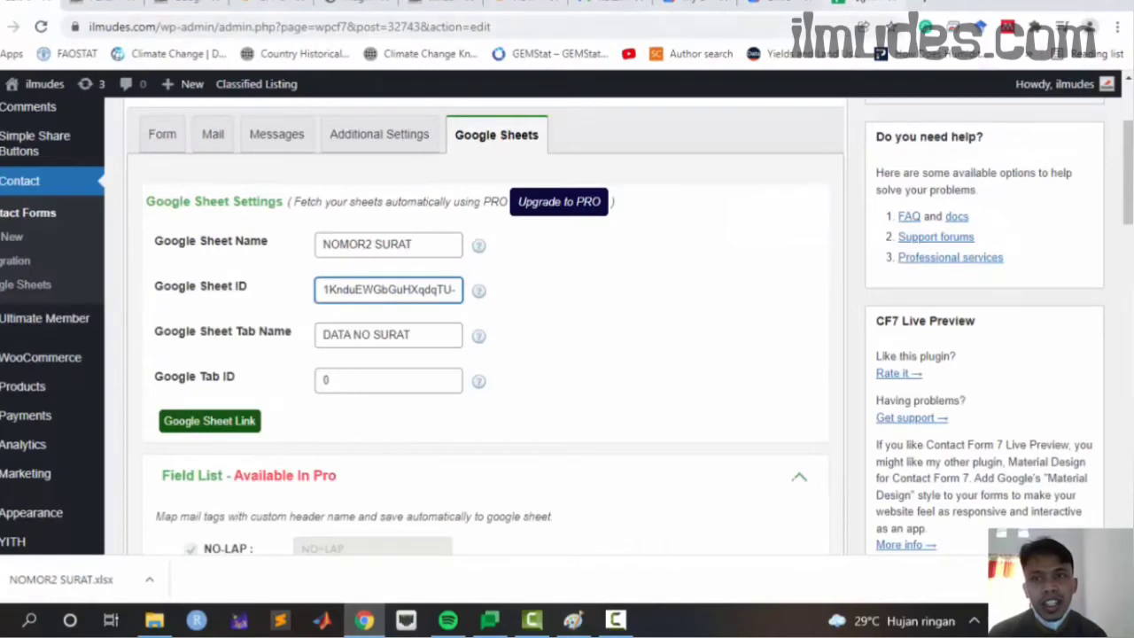
# - Copy the spreadsheet's title NOMOR2 SURAT from Google Sheets into the form's Google Sheet Name setting
pyautogui.click(855, 4)
pyautogui.click(73, 88)
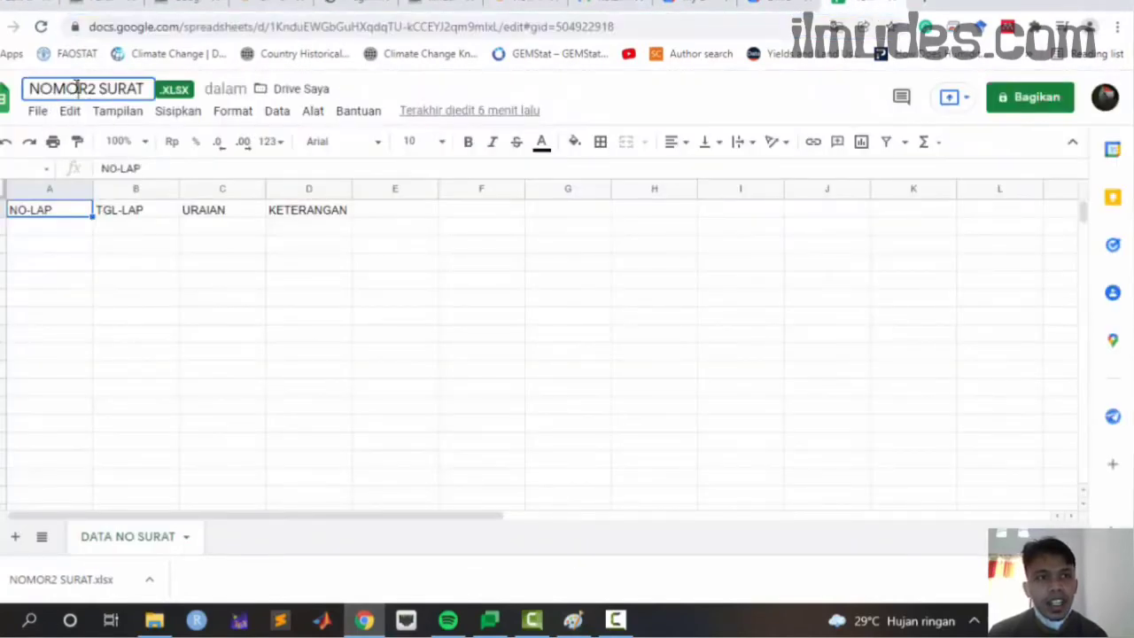
pyautogui.doubleClick(78, 88)
pyautogui.tripleClick(78, 88)
pyautogui.hotkey('ctrl', 'c')
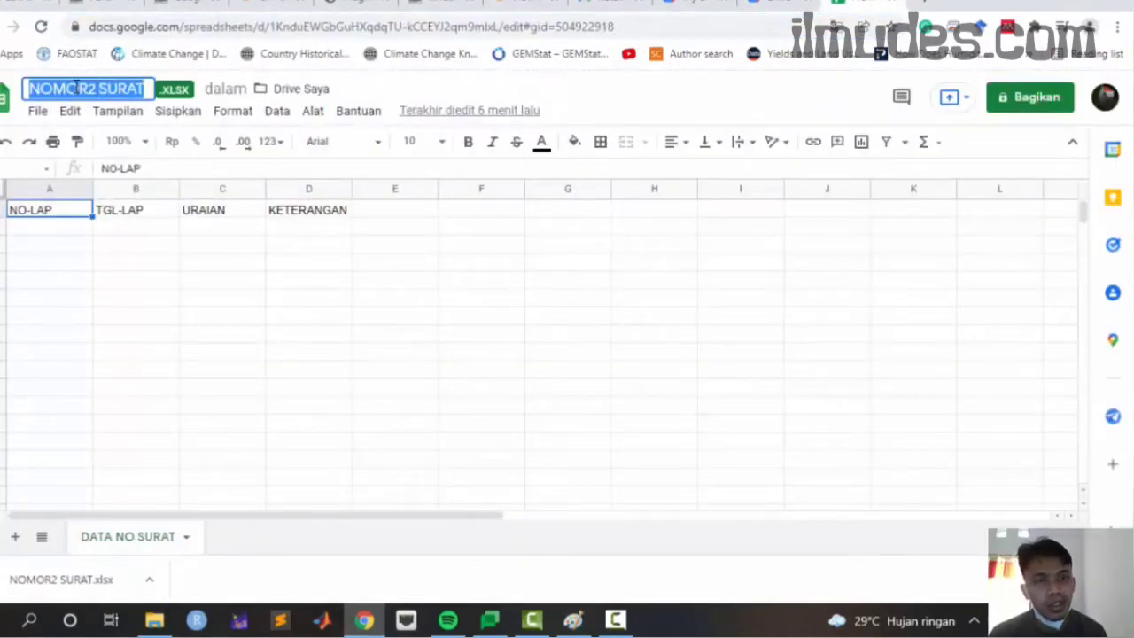
pyautogui.click(55, 5)
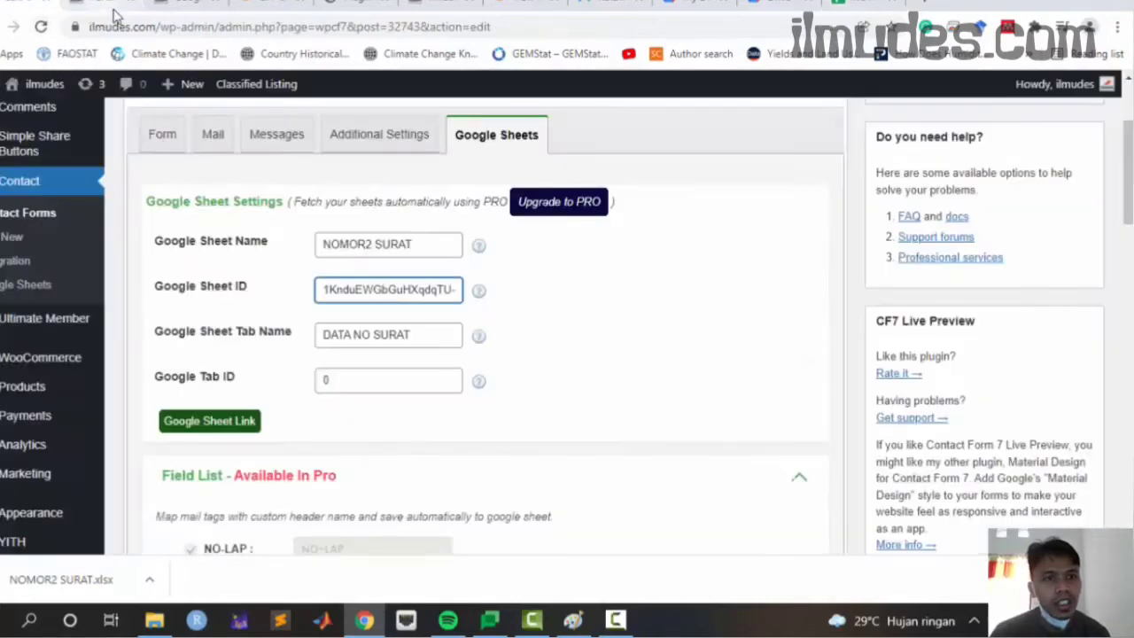
pyautogui.moveTo(418, 244); pyautogui.dragTo(330, 230)
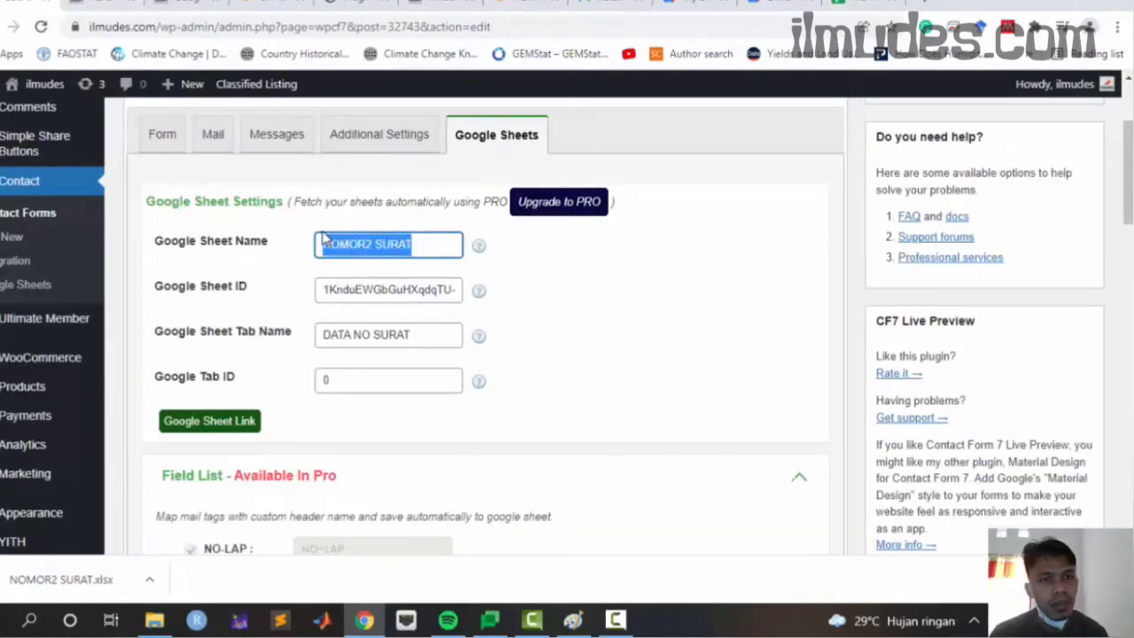
pyautogui.hotkey('ctrl', 'v')
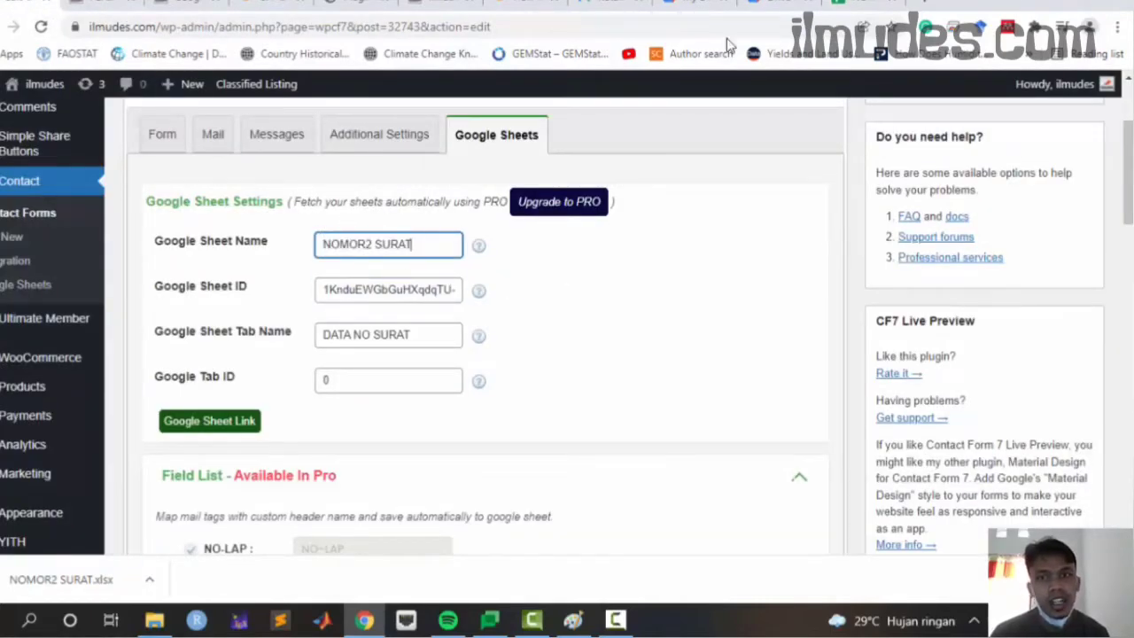
# - Copy the NOMOR2 SURAT spreadsheet's ID from its web address into the form's Google Sheet ID setting
pyautogui.click(699, 8)
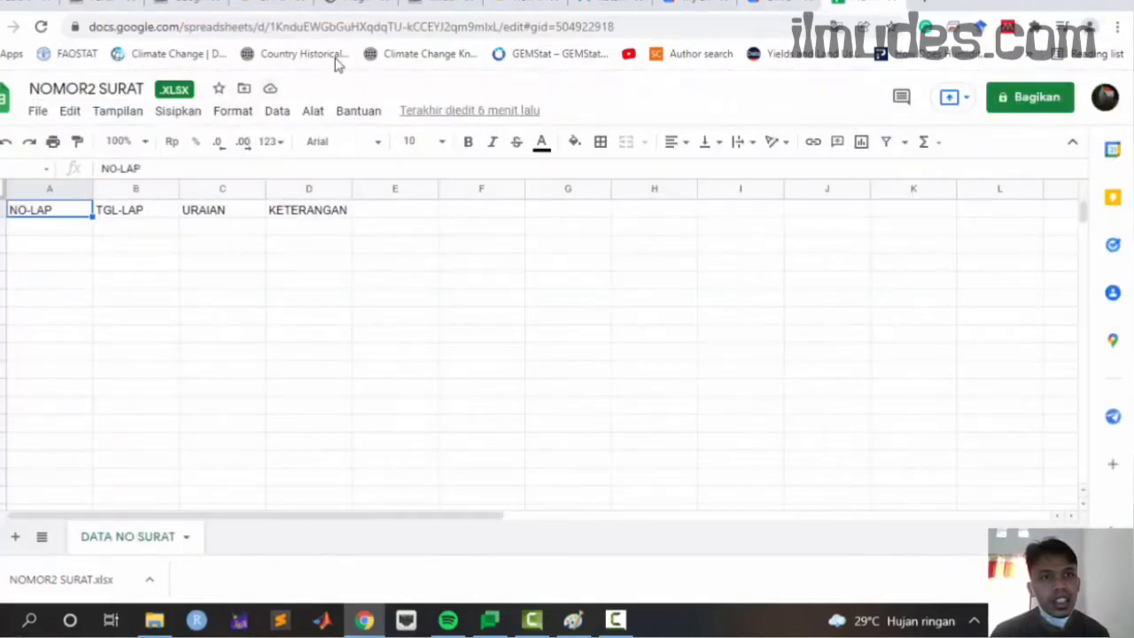
pyautogui.click(316, 27)
pyautogui.click(275, 27)
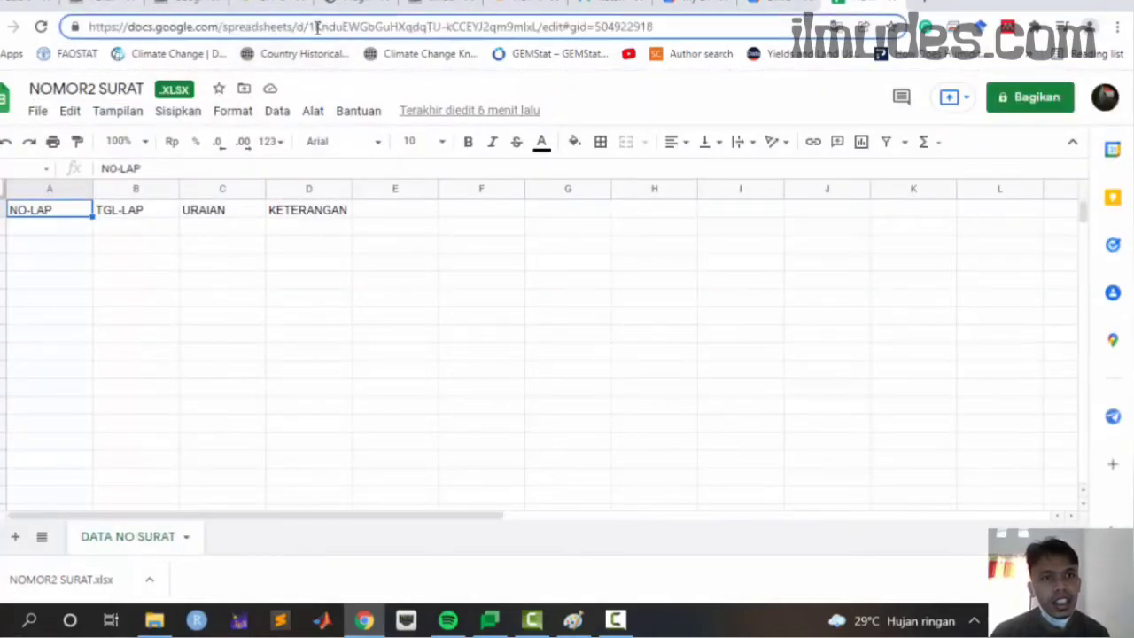
pyautogui.moveTo(449, 33); pyautogui.dragTo(533, 34)
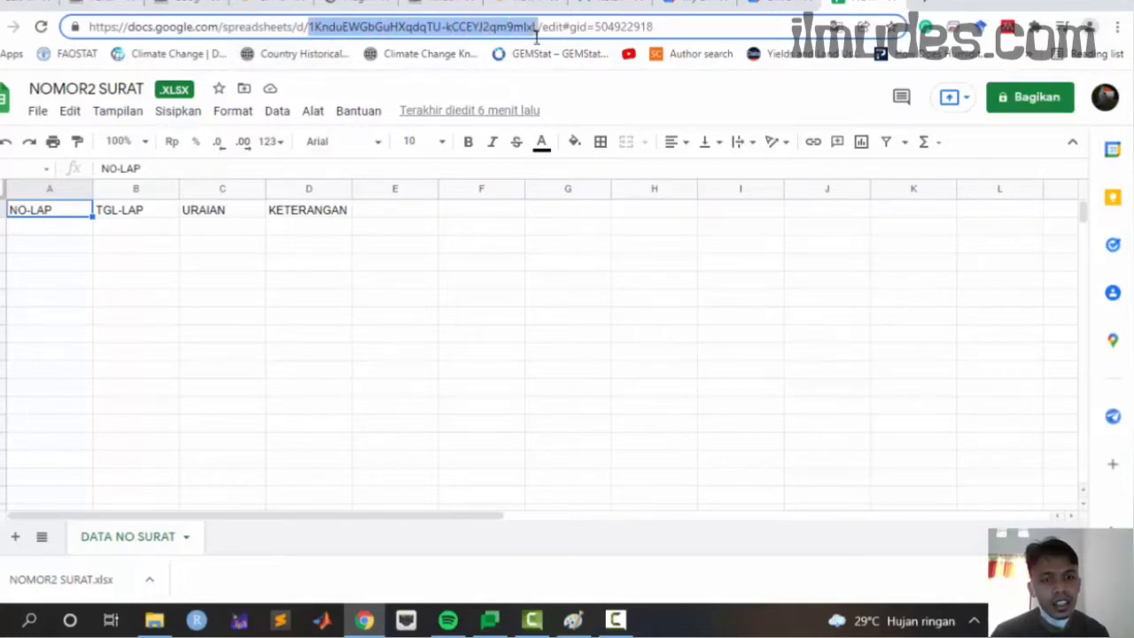
pyautogui.click(46, 3)
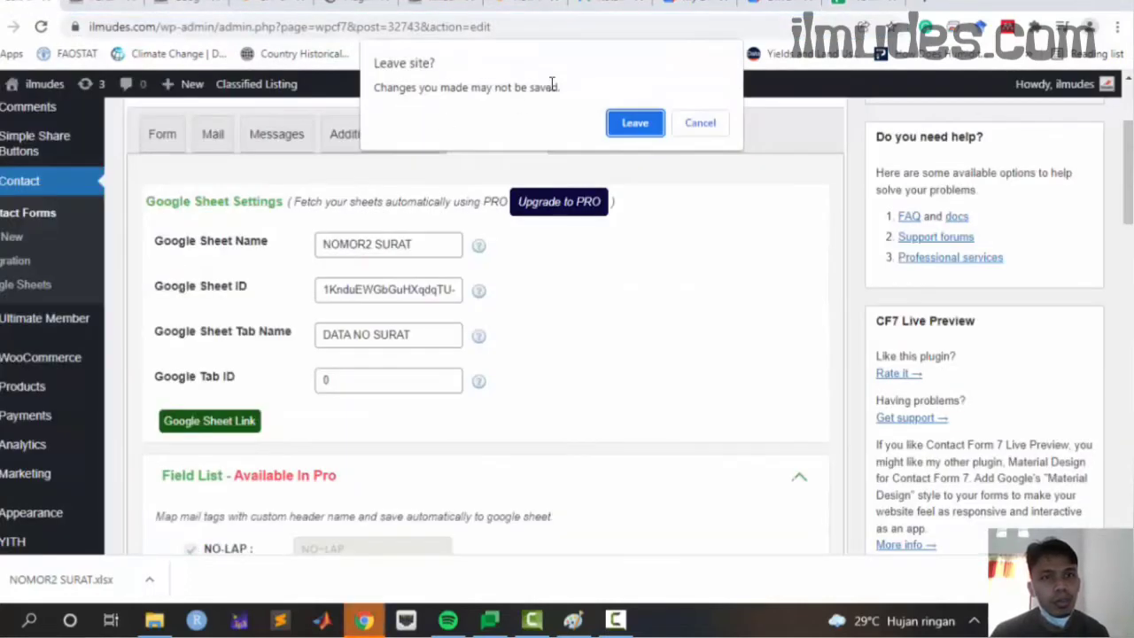
pyautogui.click(699, 123)
pyautogui.tripleClick(404, 289)
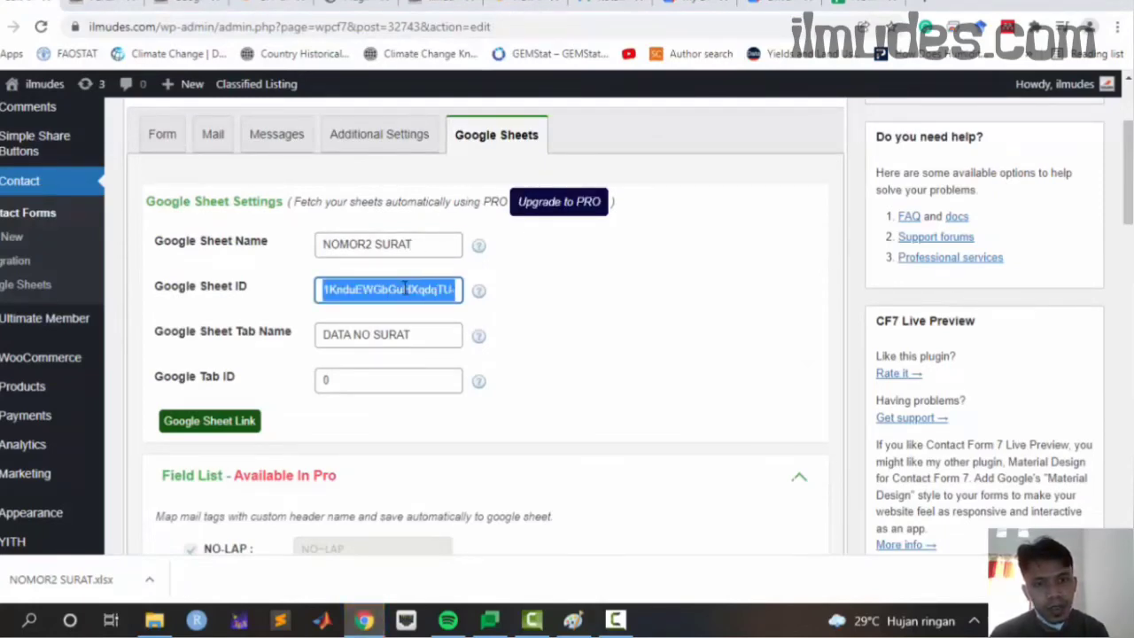
pyautogui.hotkey('ctrl', 'v')
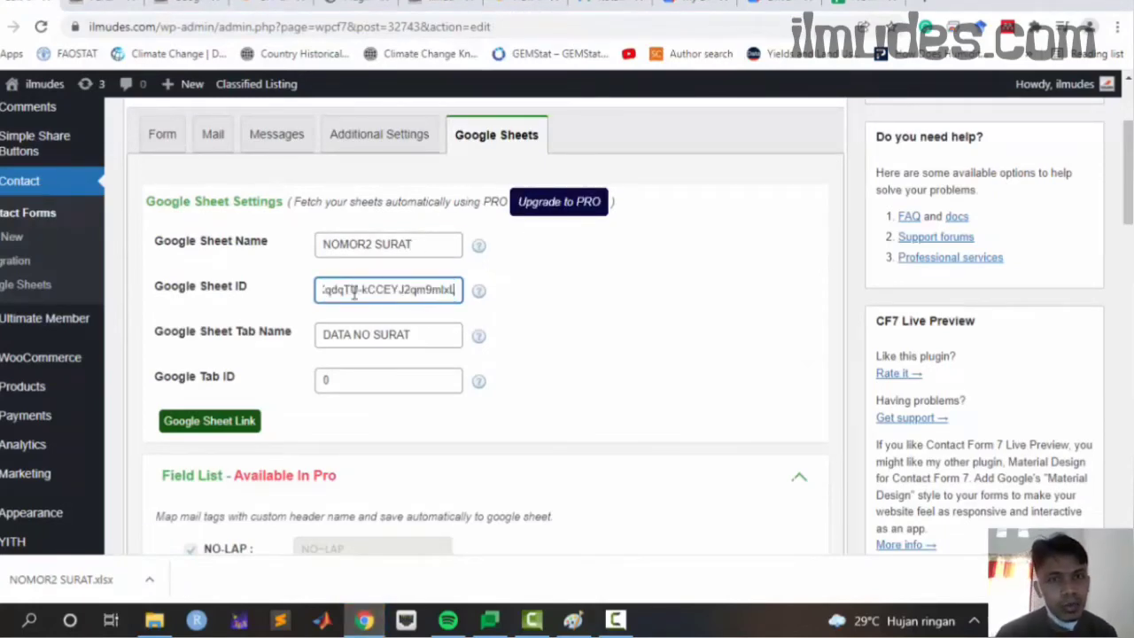
# - Copy the sheet tab's name DATA NO SURAT from the spreadsheet into the form's Google Sheet Tab Name setting
pyautogui.click(855, 5)
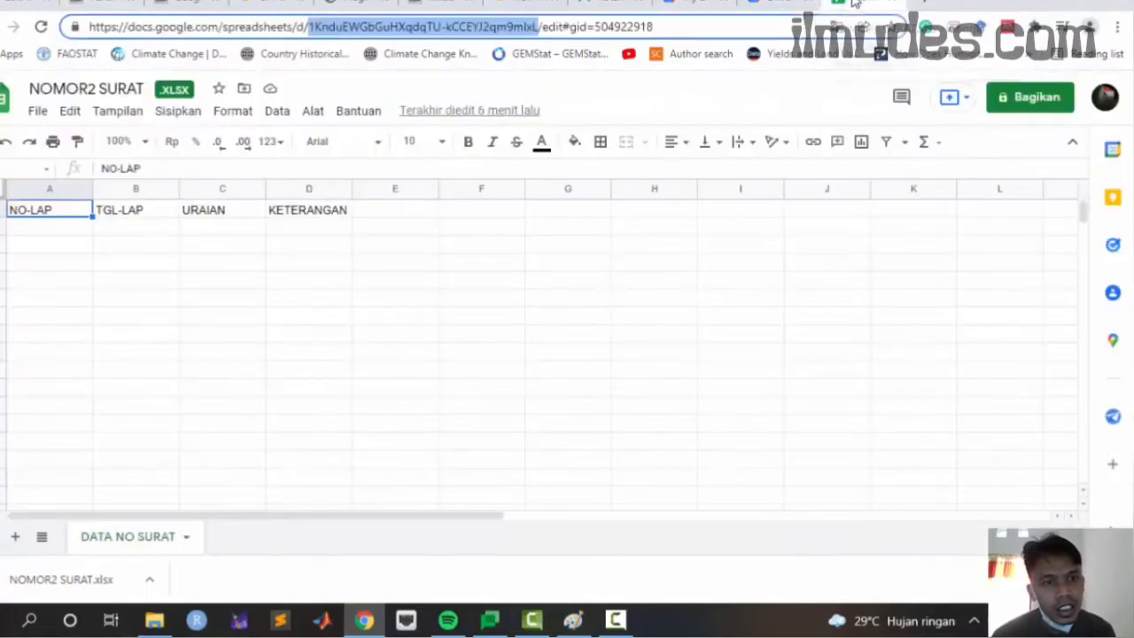
pyautogui.doubleClick(114, 542)
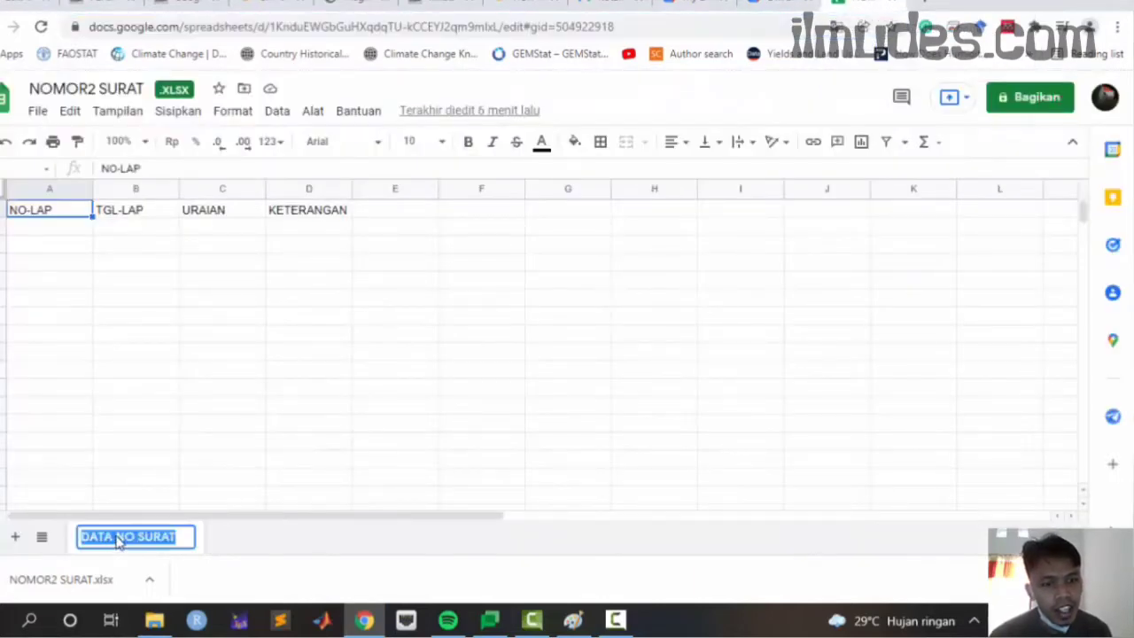
pyautogui.click(36, 5)
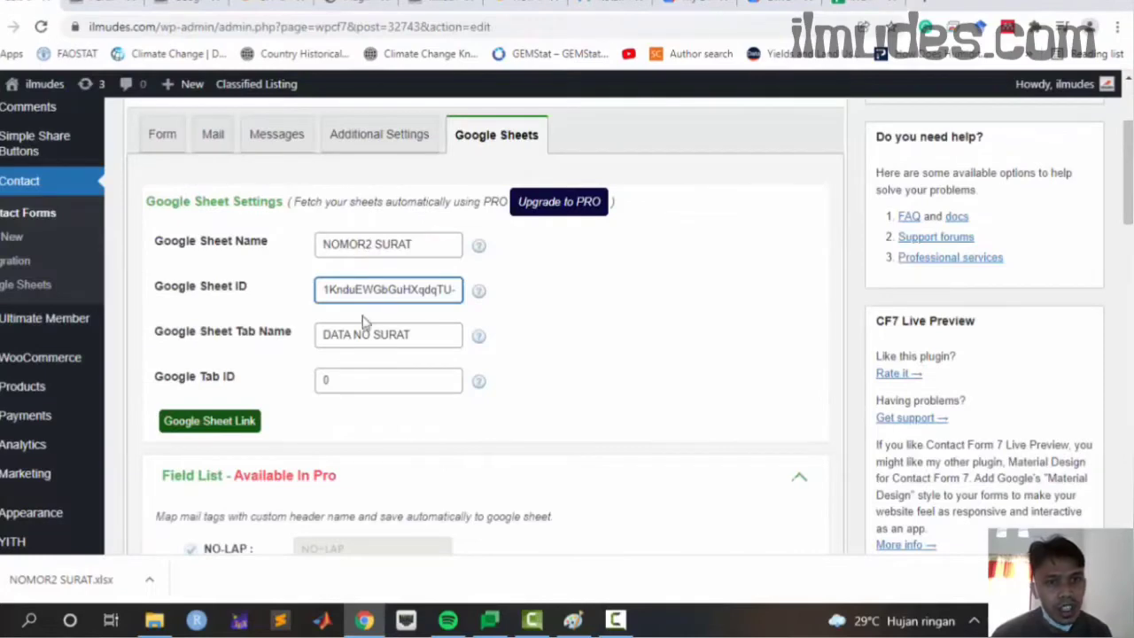
pyautogui.doubleClick(400, 335)
pyautogui.click(401, 335)
pyautogui.click(400, 335)
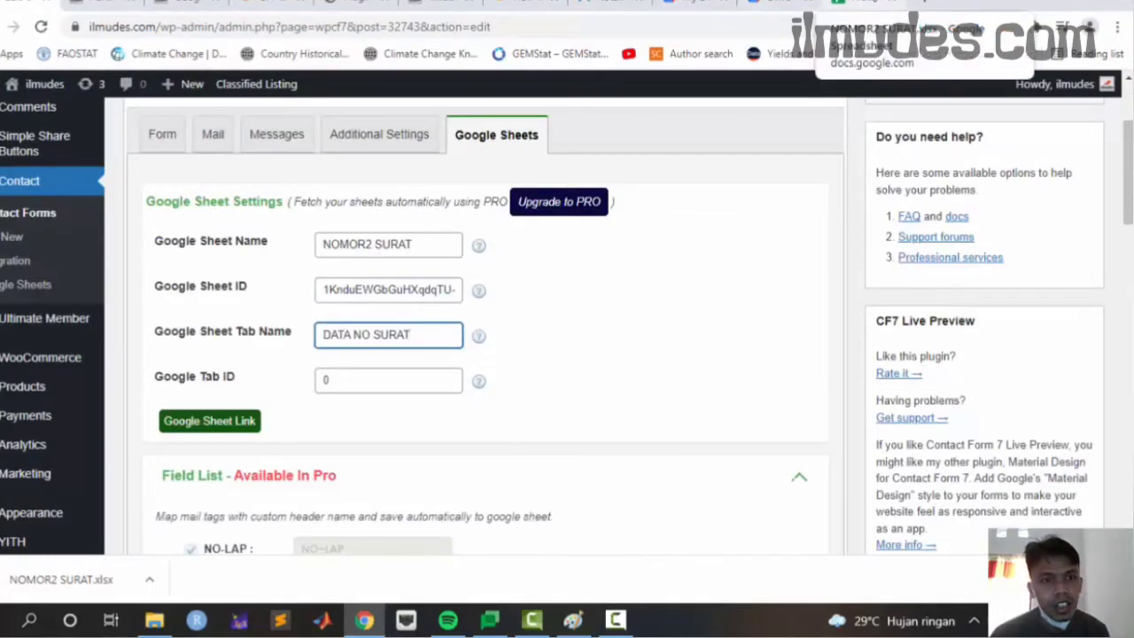
# - Copy the gid value 504922918 from the spreadsheet's web address into the form's Google Tab ID setting
pyautogui.click(859, 4)
pyautogui.click(556, 34)
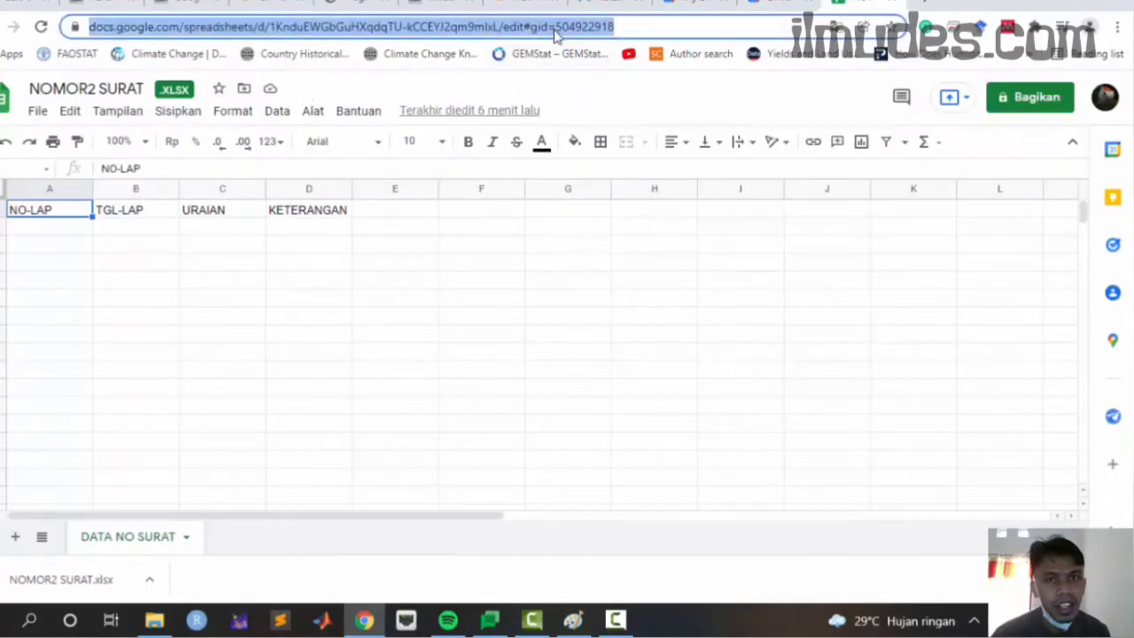
pyautogui.click(570, 31)
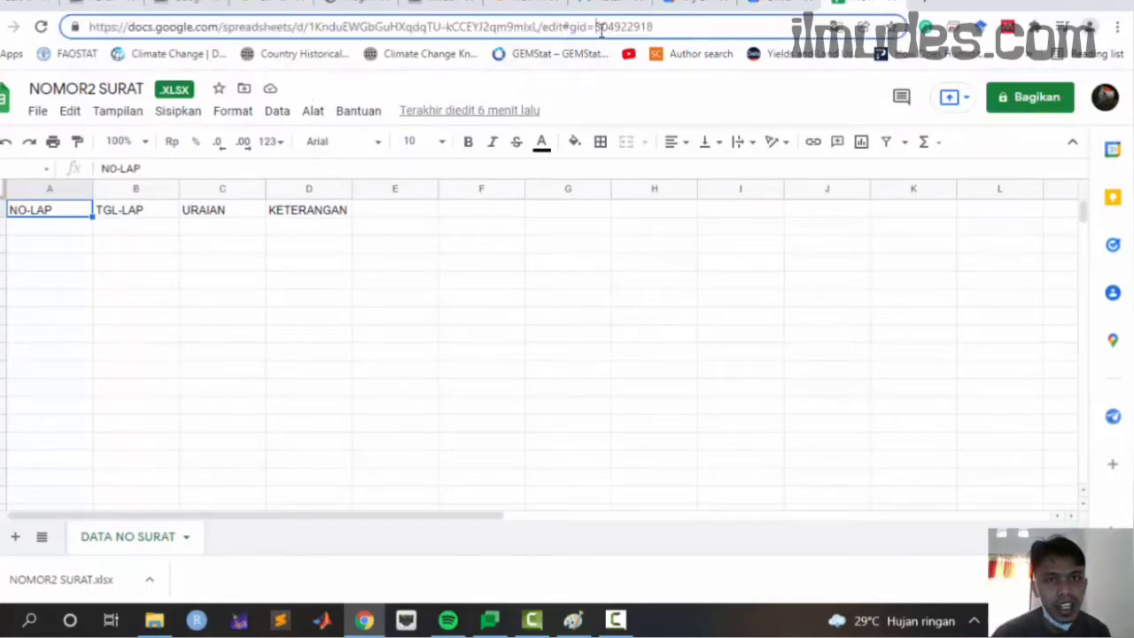
pyautogui.moveTo(599, 30); pyautogui.dragTo(655, 35)
pyautogui.hotkey('ctrl', 'c')
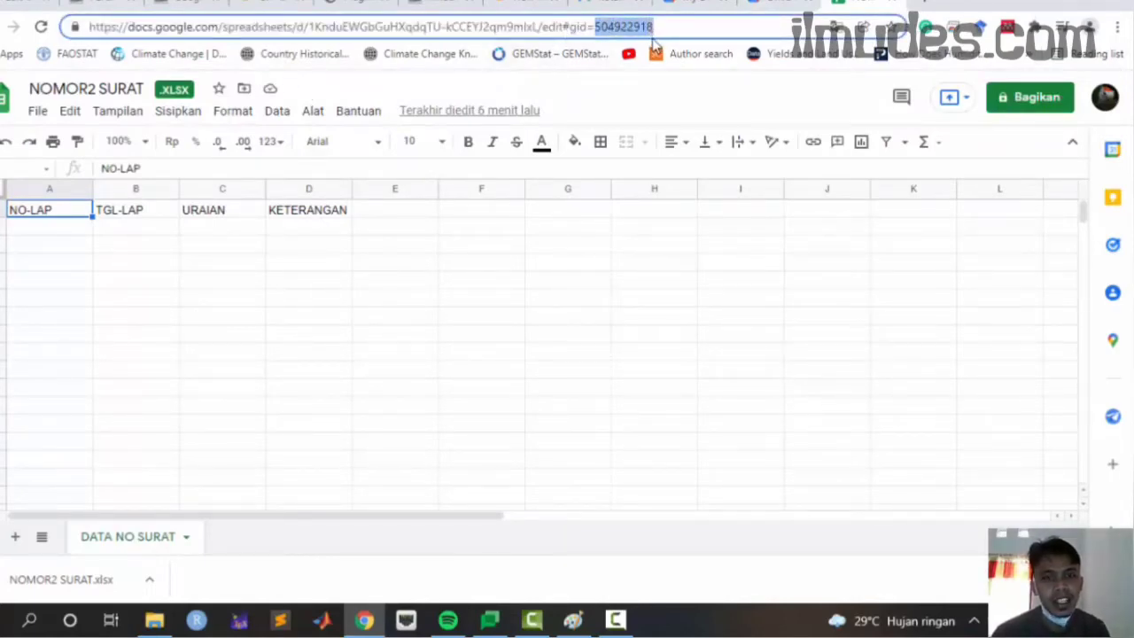
pyautogui.click(412, 4)
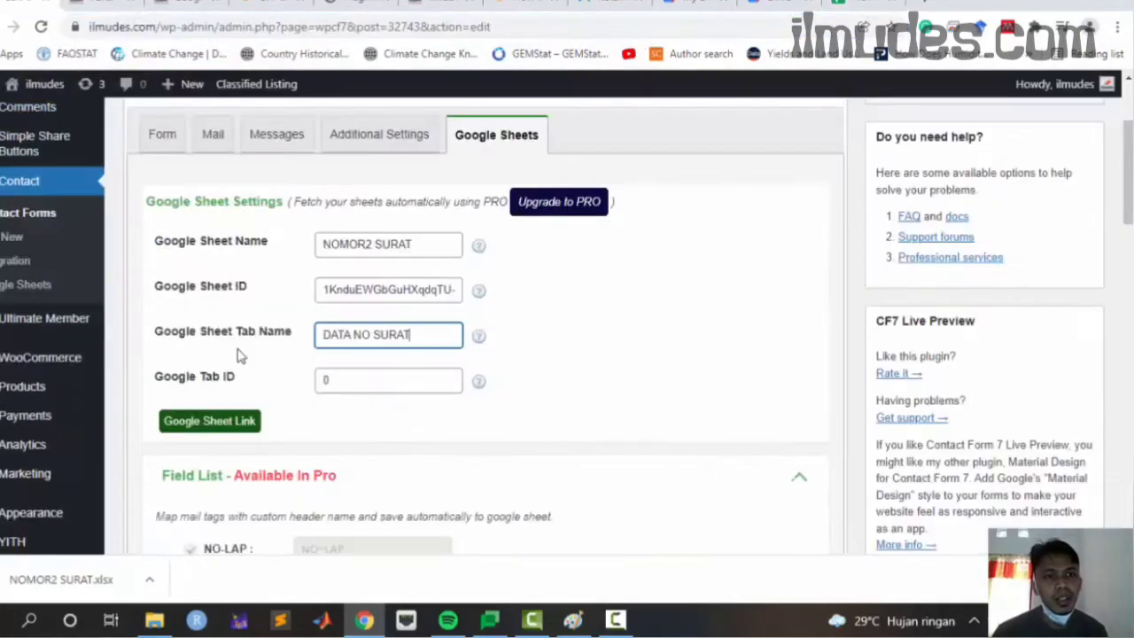
pyautogui.doubleClick(344, 385)
pyautogui.hotkey('ctrl', 'v')
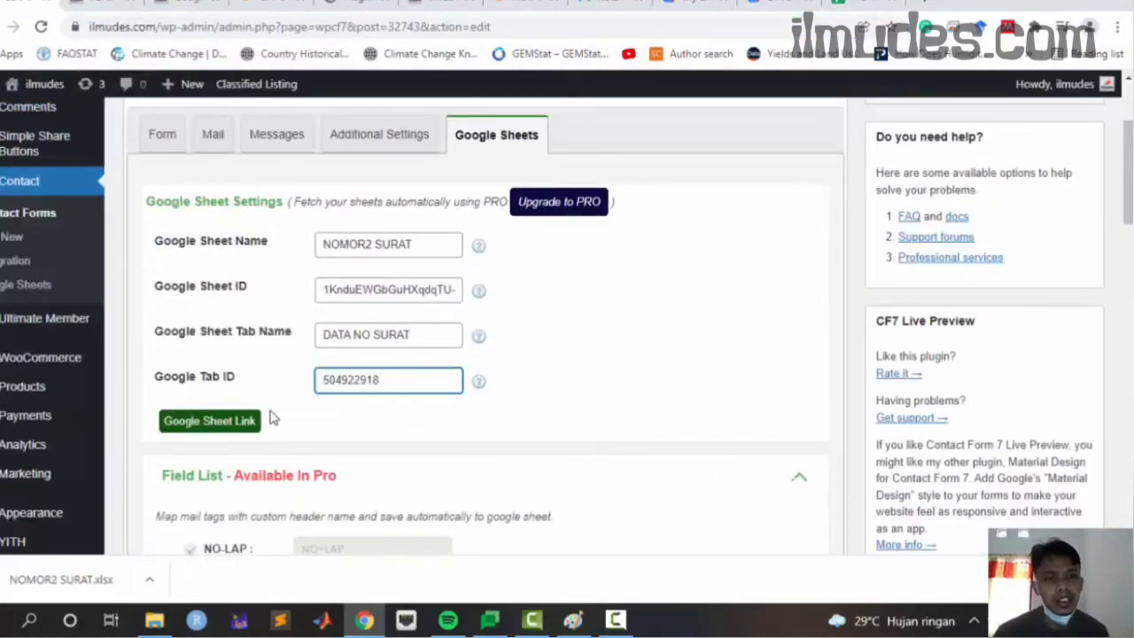
# - Save the NO.LAP contact form with its Google Sheets settings
pyautogui.click(220, 423)
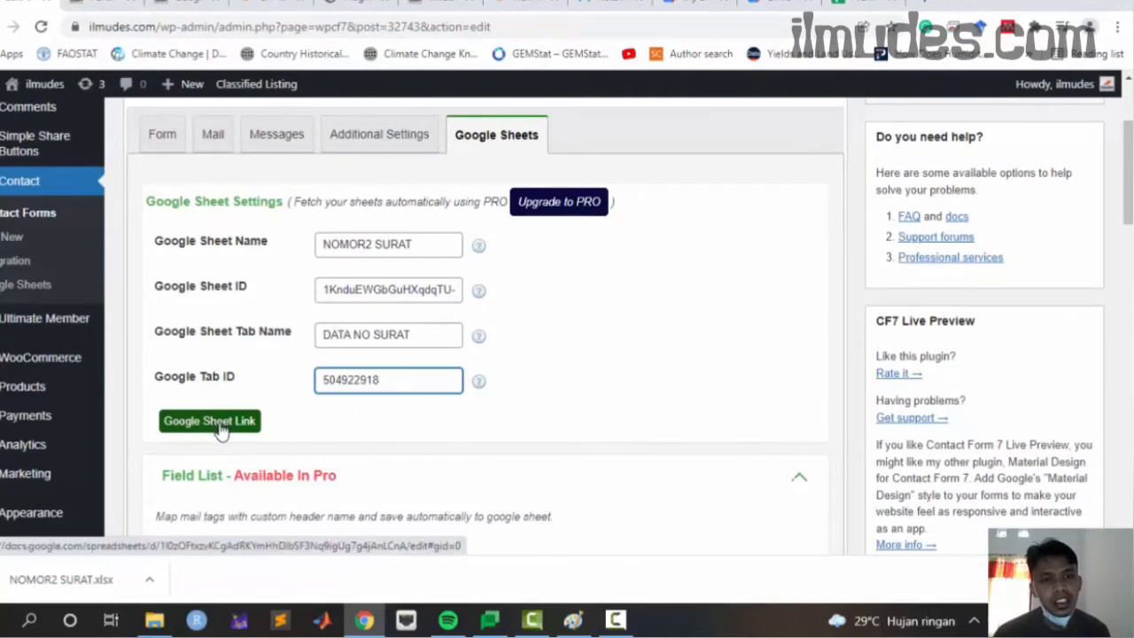
pyautogui.scroll(-6, 222, 430)
pyautogui.scroll(-10, 236, 432)
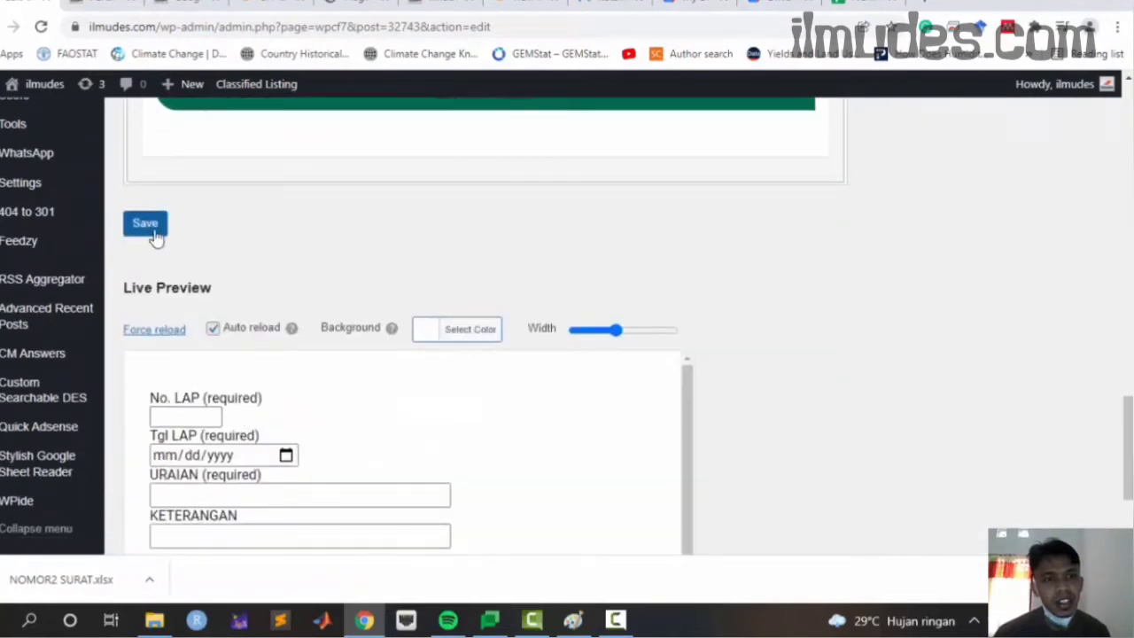
pyautogui.click(146, 224)
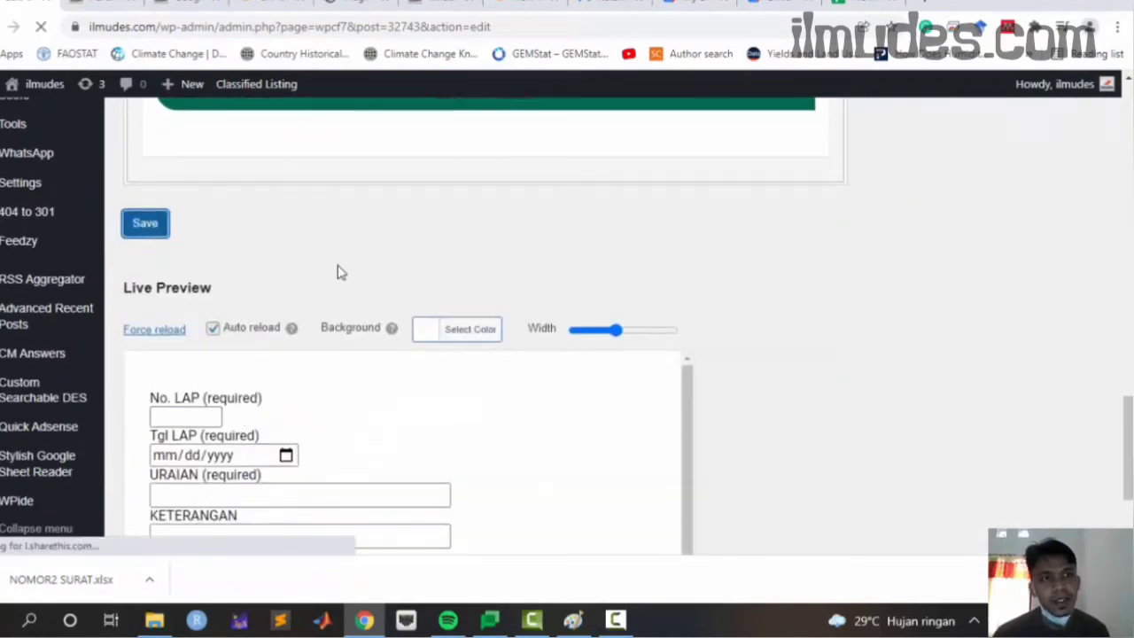
pyautogui.scroll(3, 339, 271)
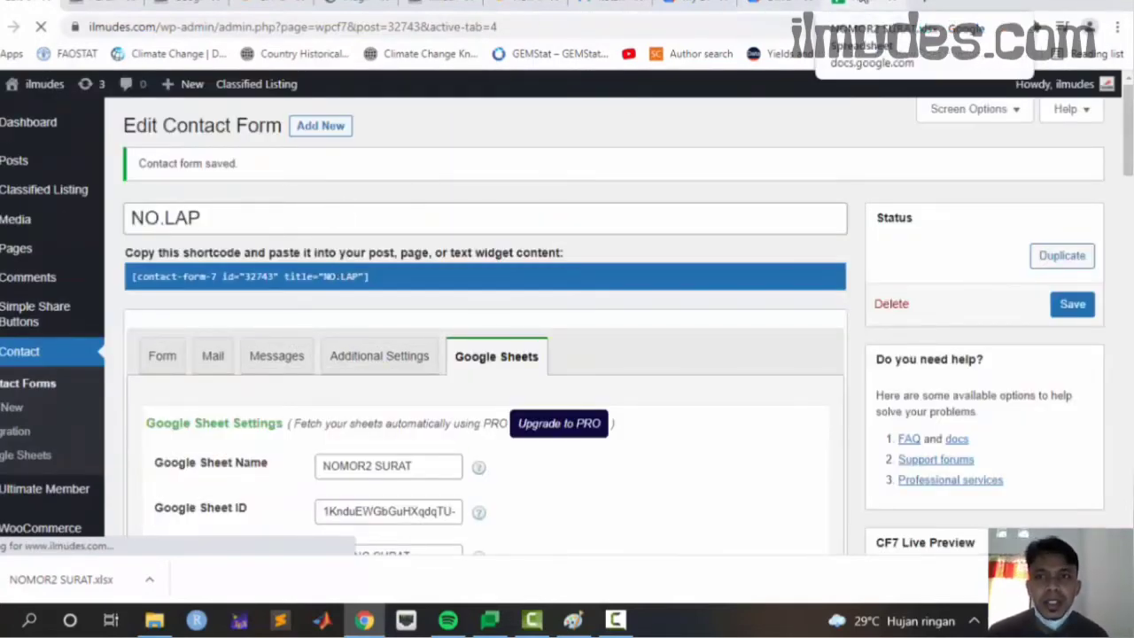
# - Share the NOMOR2 SURAT spreadsheet with "Siapa saja yang memiliki link" as Editor and close the sharing dialog
pyautogui.click(846, 3)
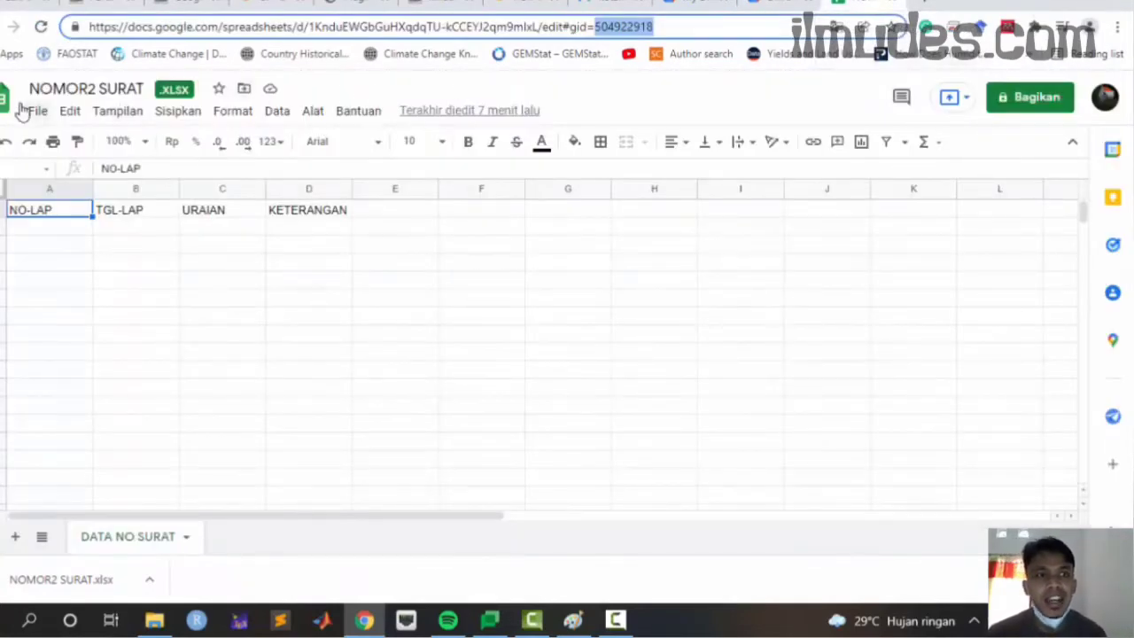
pyautogui.click(592, 626)
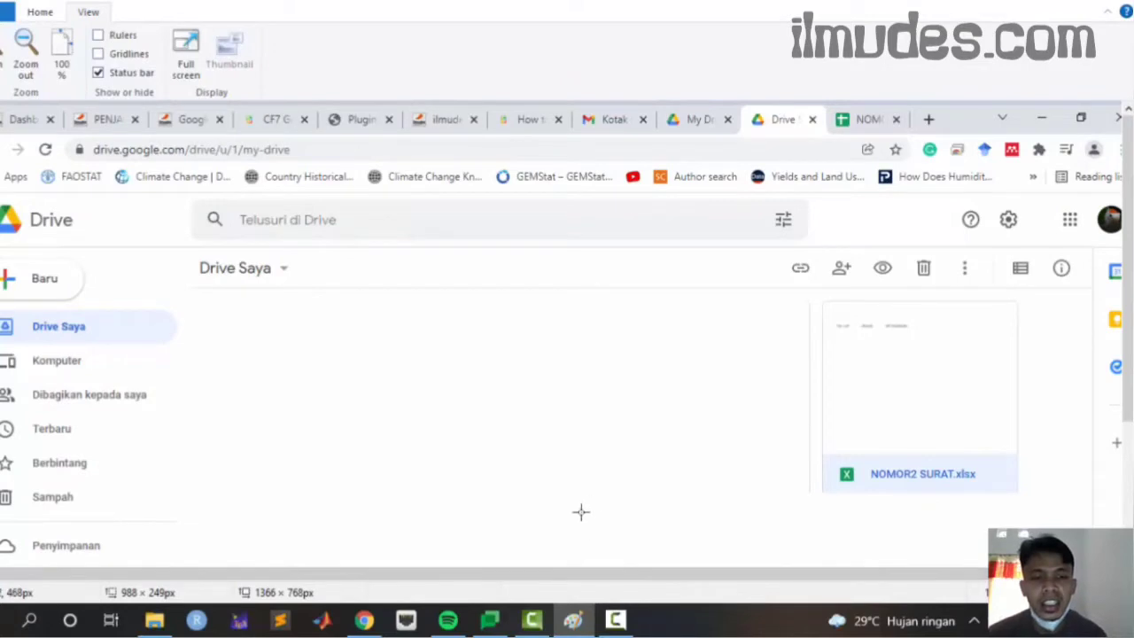
pyautogui.click(365, 620)
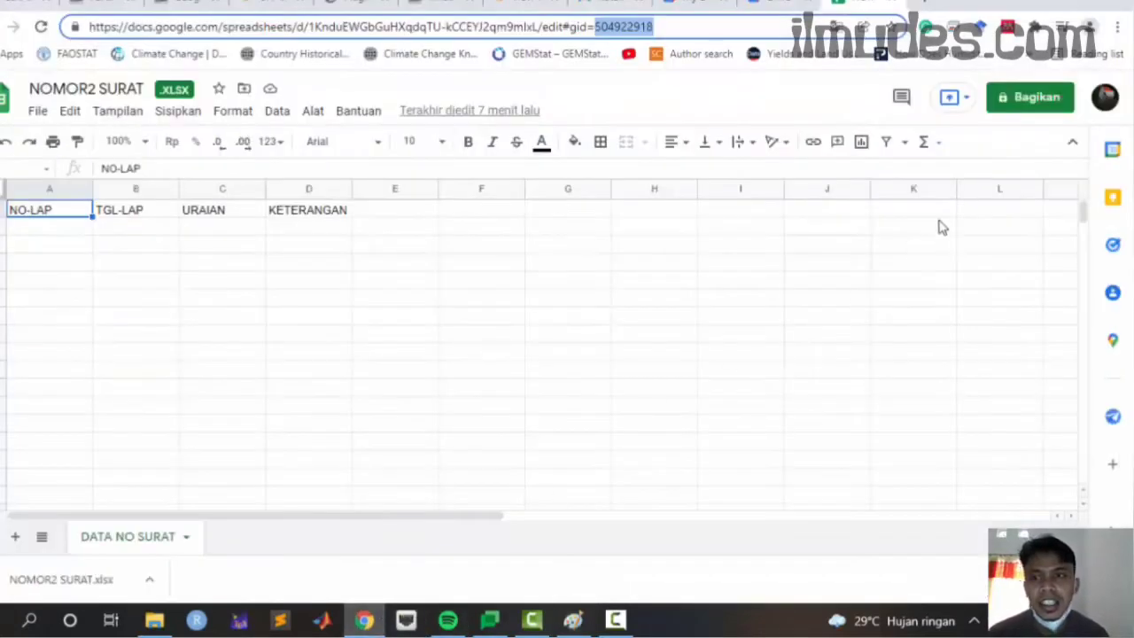
pyautogui.click(1029, 104)
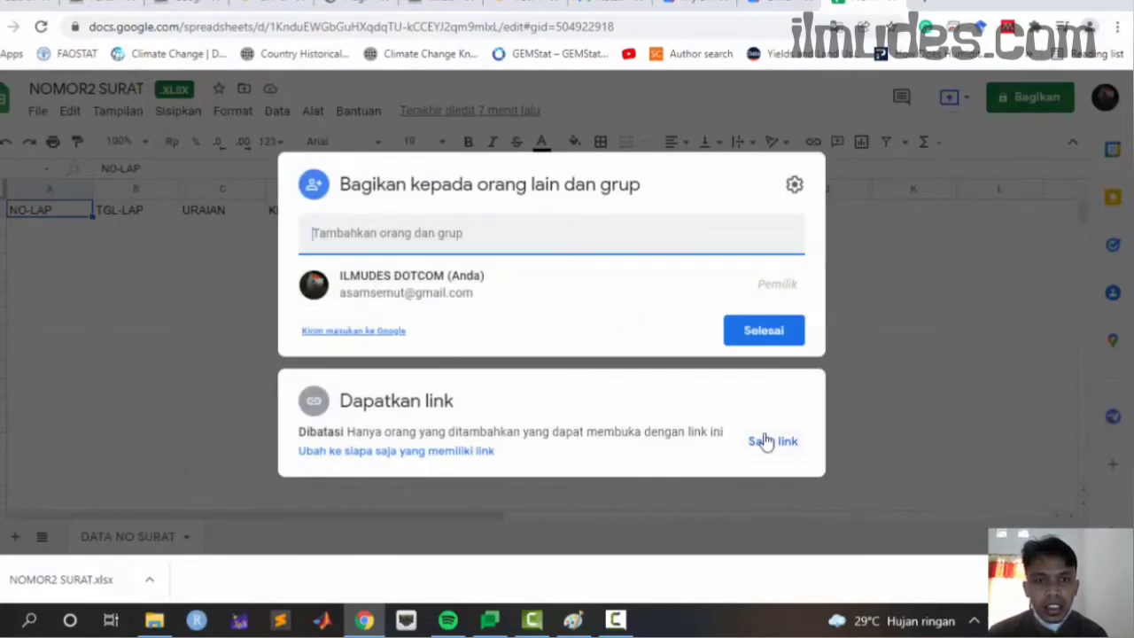
pyautogui.click(447, 451)
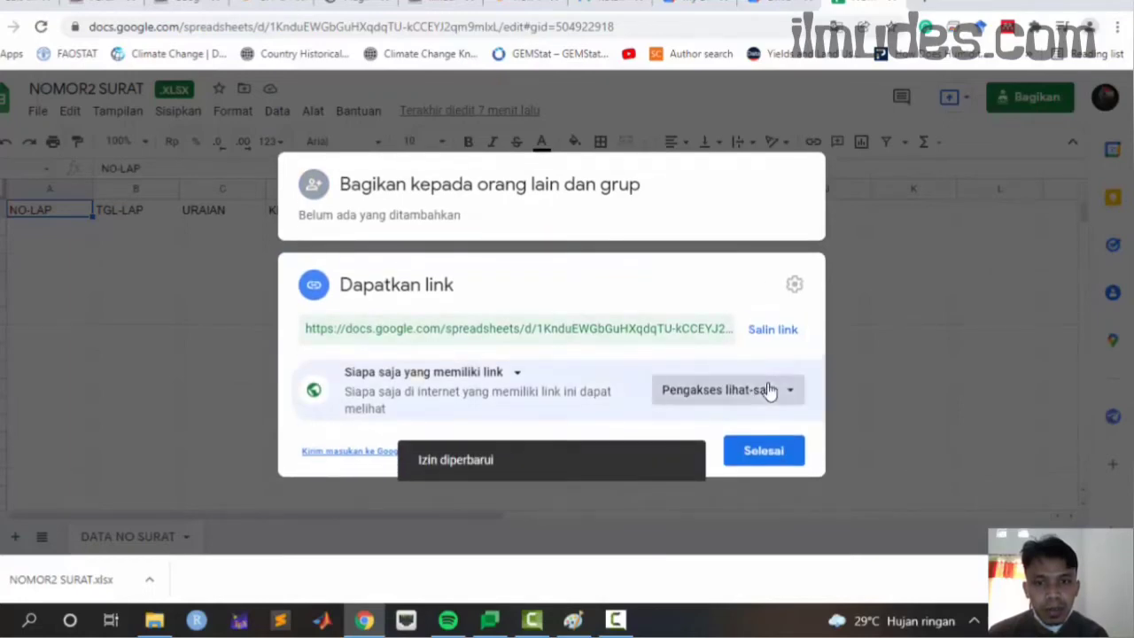
pyautogui.click(769, 390)
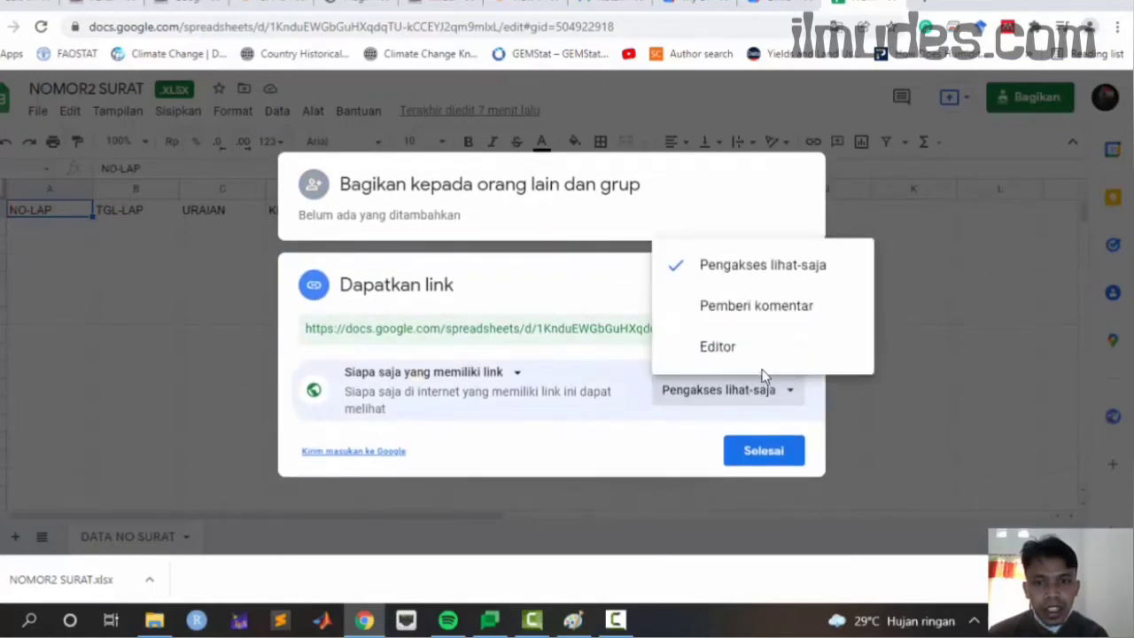
pyautogui.click(718, 349)
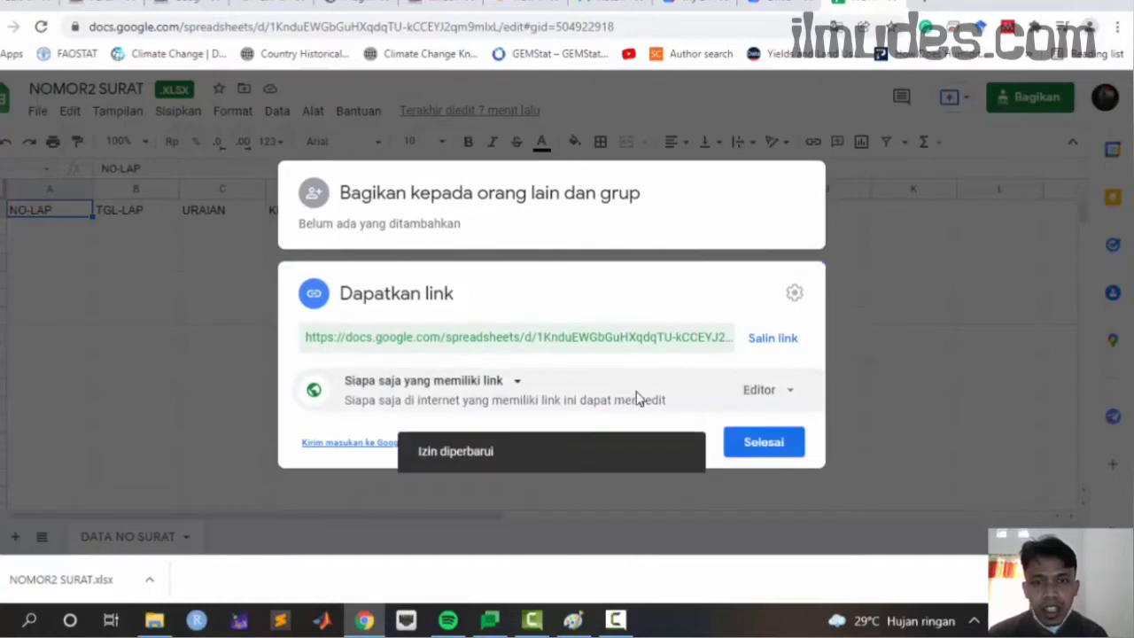
pyautogui.click(519, 388)
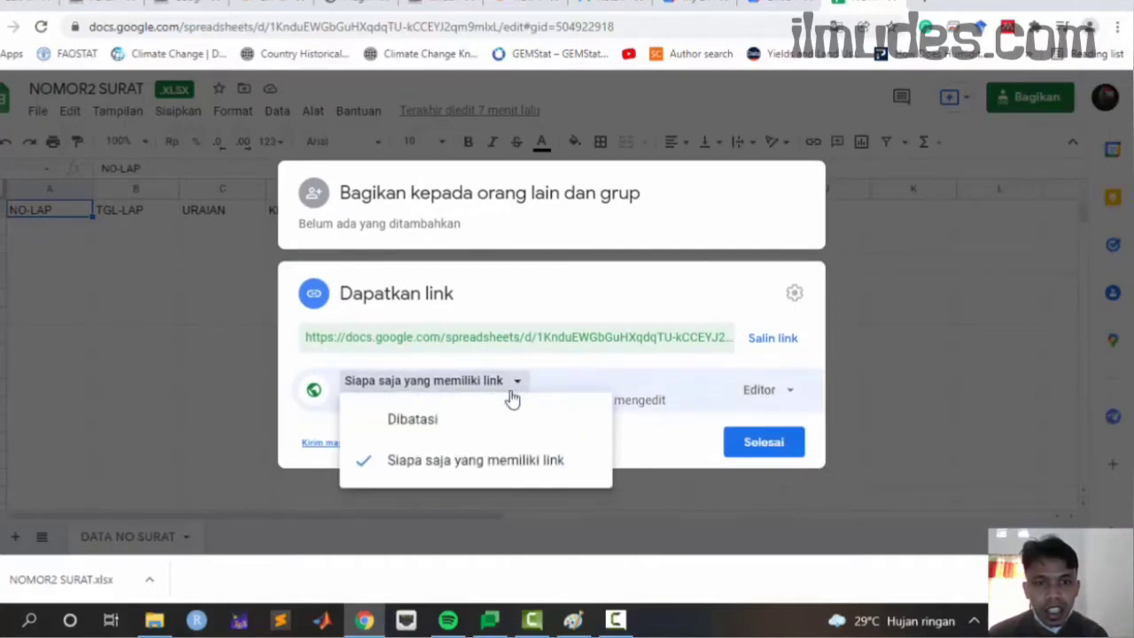
pyautogui.click(499, 460)
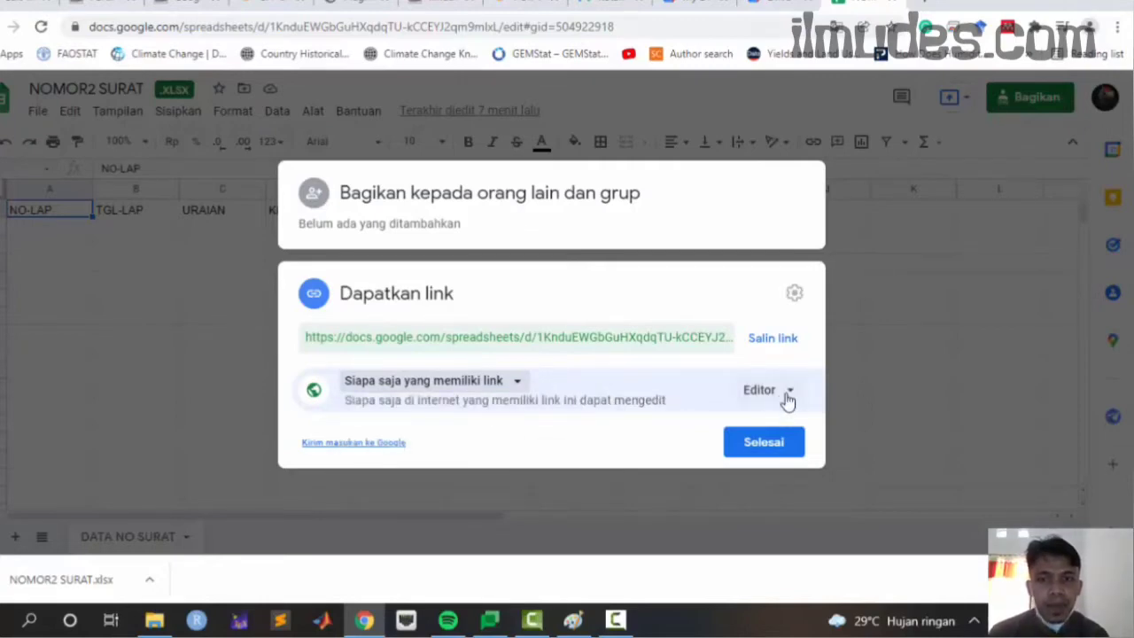
pyautogui.click(764, 448)
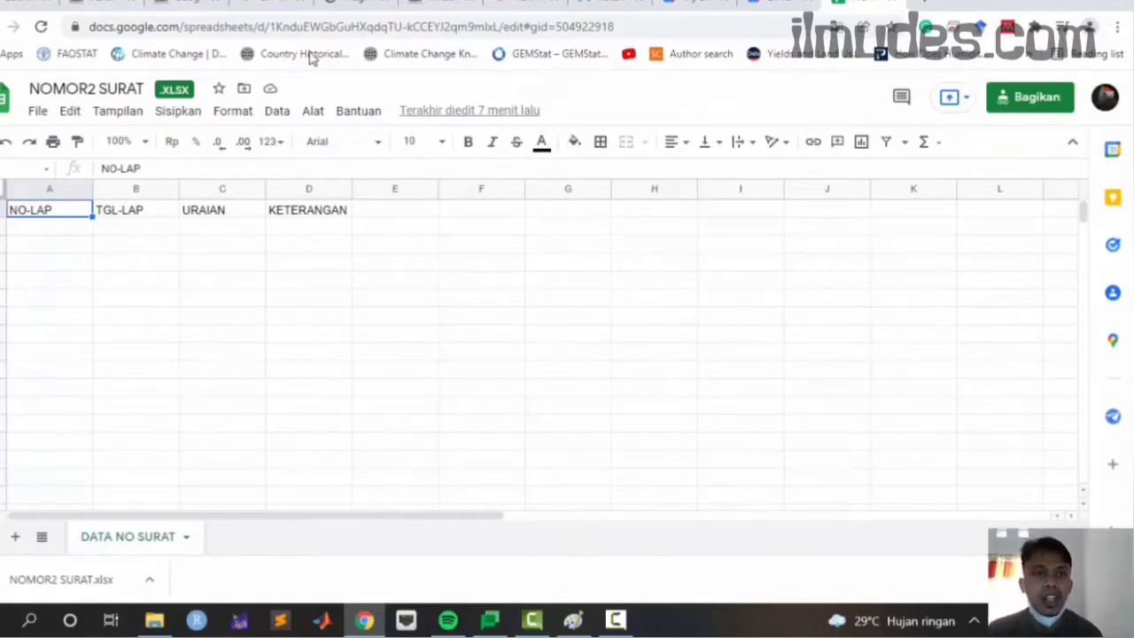
# - Check the NO.LAP form's live preview and Google Sheets settings against the column headers in the spreadsheet
pyautogui.click(14, 9)
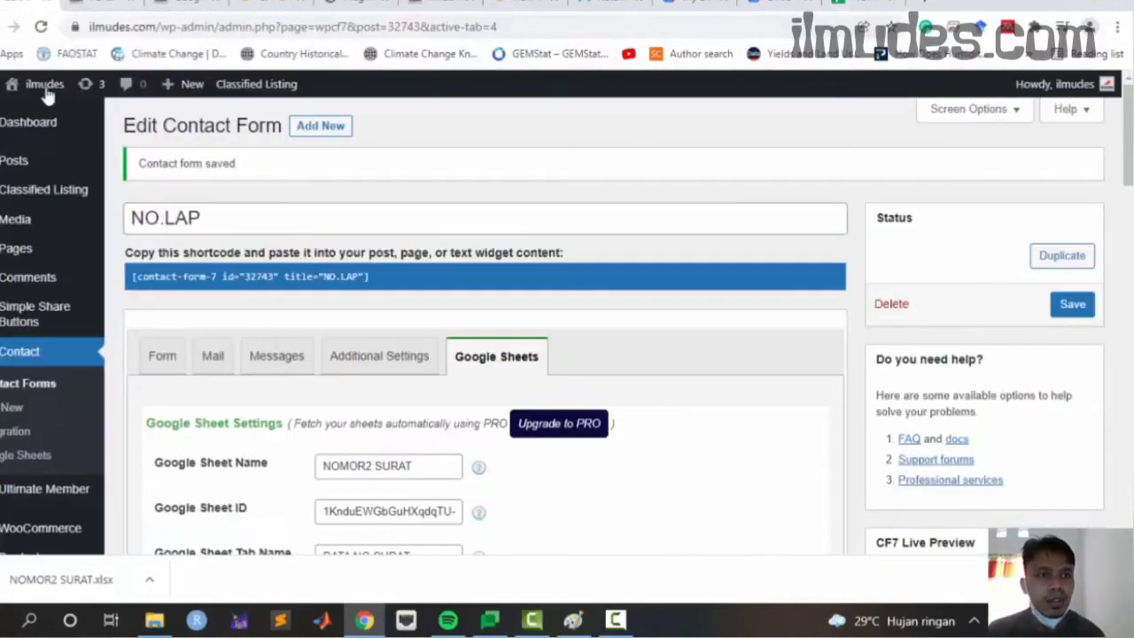
pyautogui.scroll(-4, 390, 410)
pyautogui.scroll(-15, 394, 412)
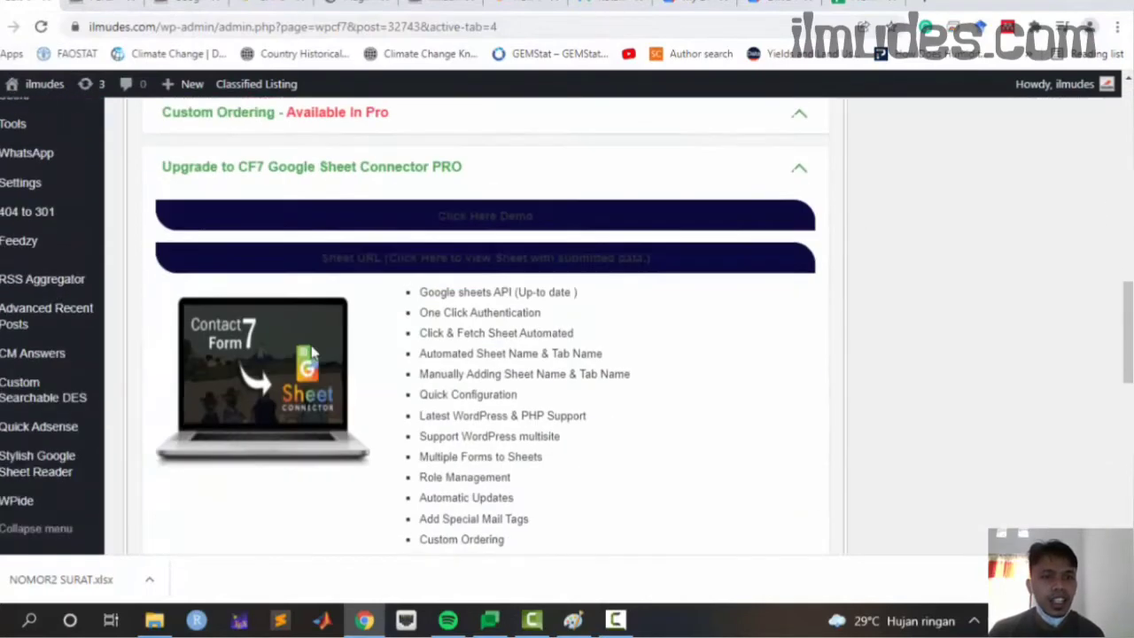
pyautogui.scroll(-5, 320, 340)
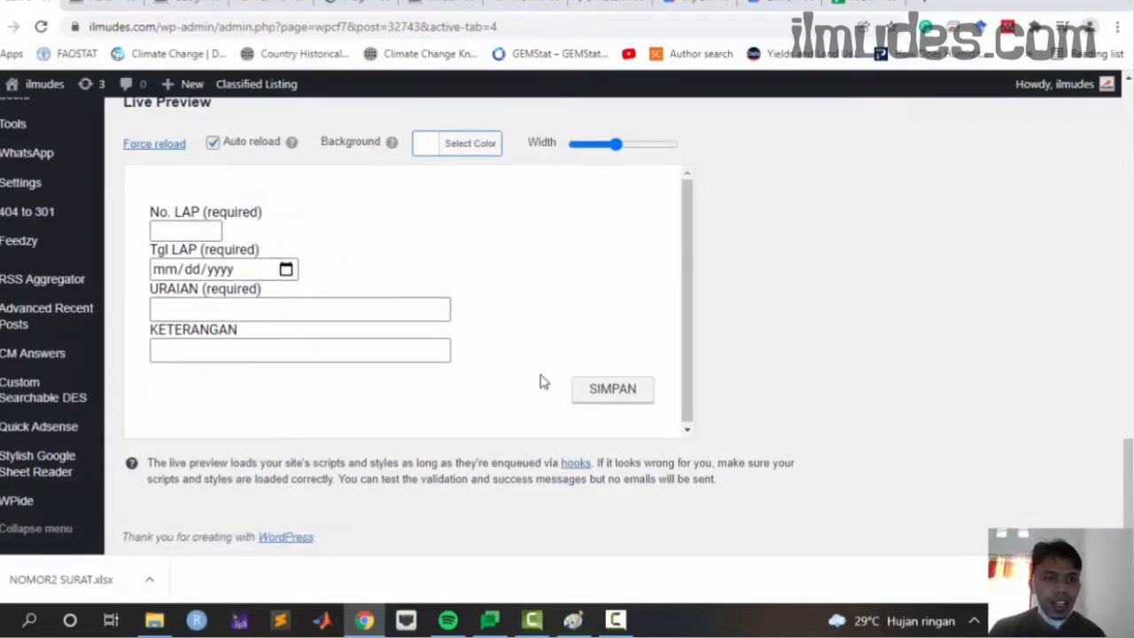
pyautogui.scroll(5, 587, 387)
pyautogui.scroll(10, 521, 366)
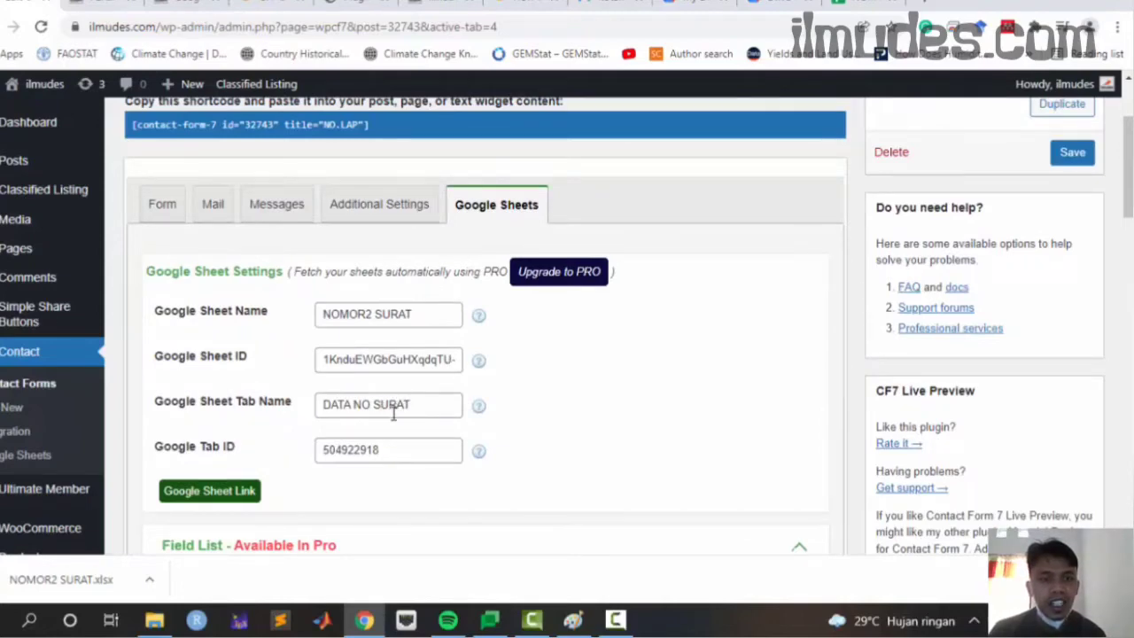
pyautogui.click(852, 4)
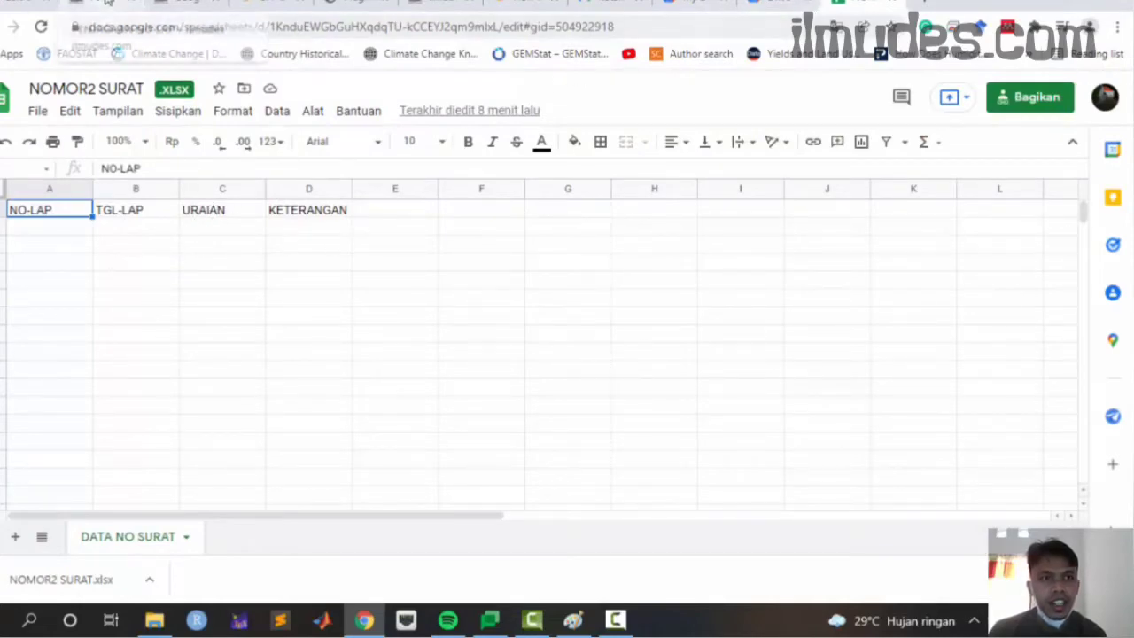
pyautogui.click(76, 7)
pyautogui.click(39, 5)
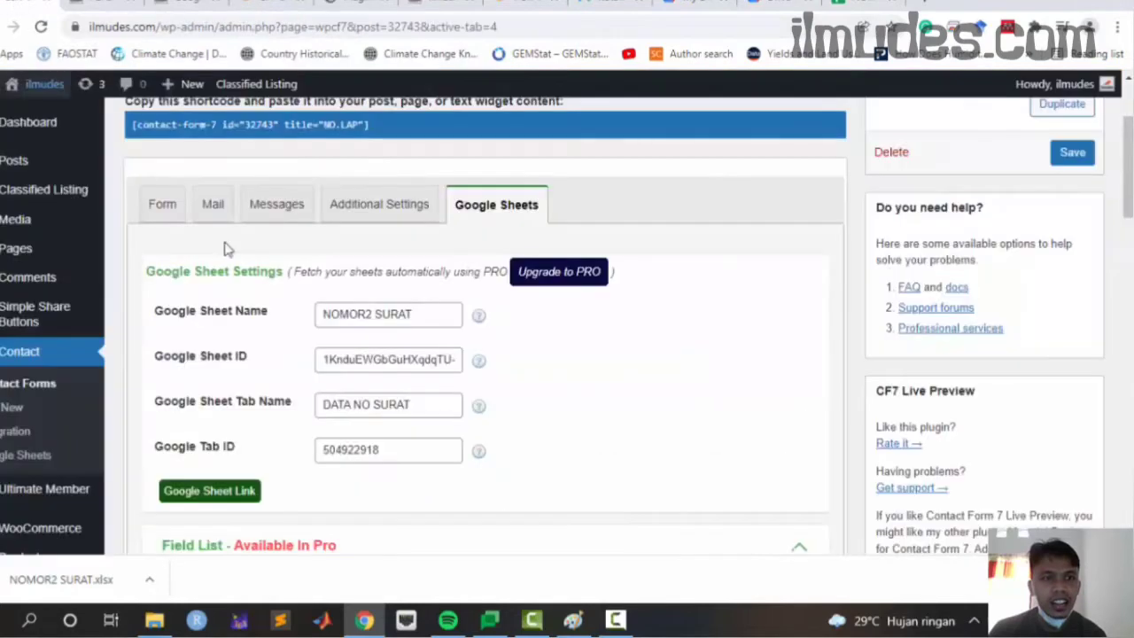
# - Open the linked spreadsheet from the form's Google Sheet settings, check its headers, and return to the form
pyautogui.scroll(-2, 354, 399)
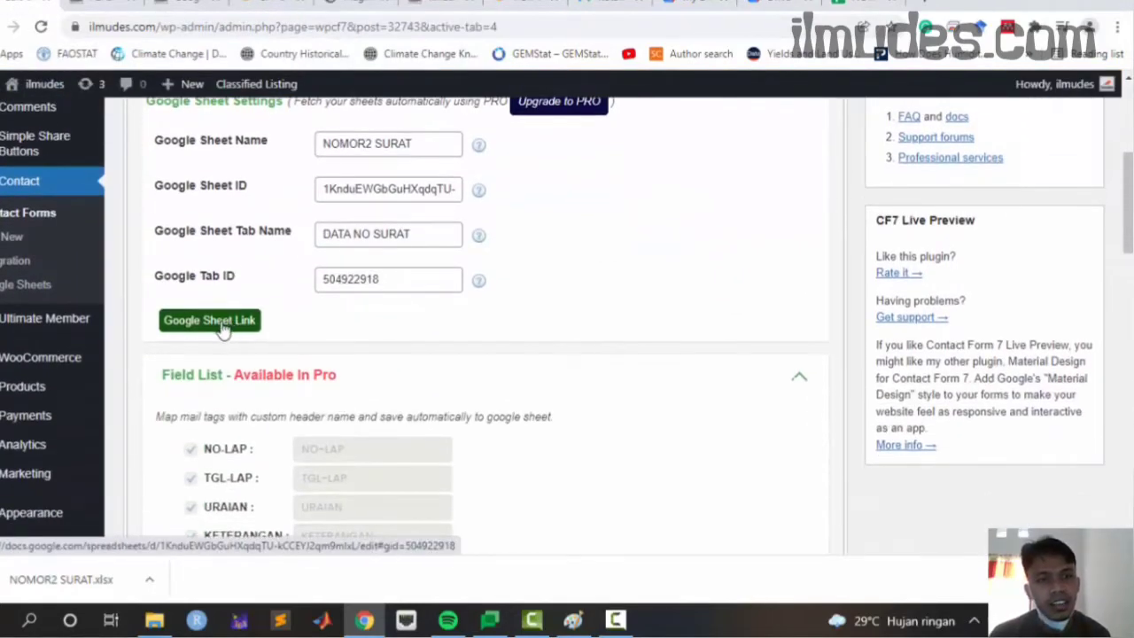
pyautogui.click(223, 326)
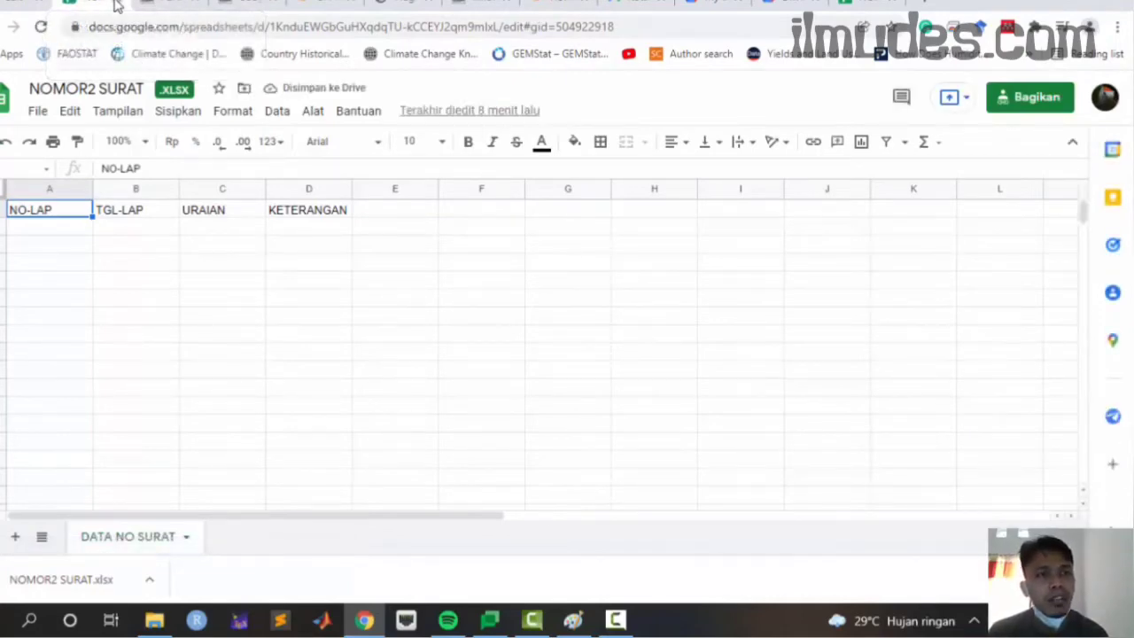
pyautogui.click(27, 4)
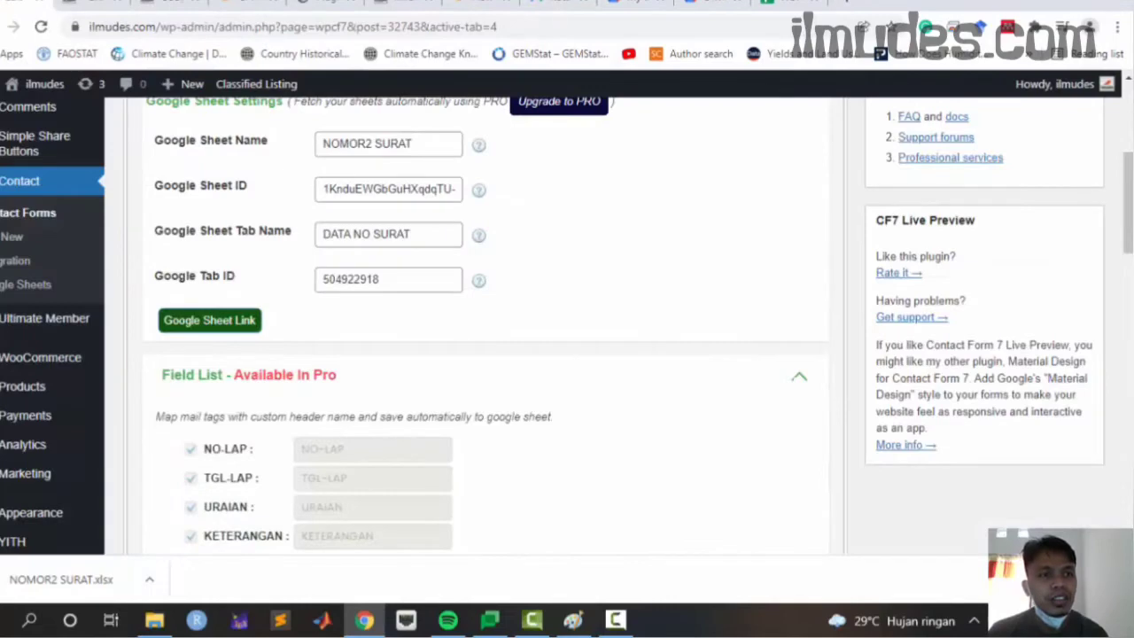
# - Review the form's mapped field list and open the Contact Form 7 Google Sheet Integration page to check the connected account
pyautogui.scroll(-4, 12, 251)
pyautogui.scroll(1, 17, 253)
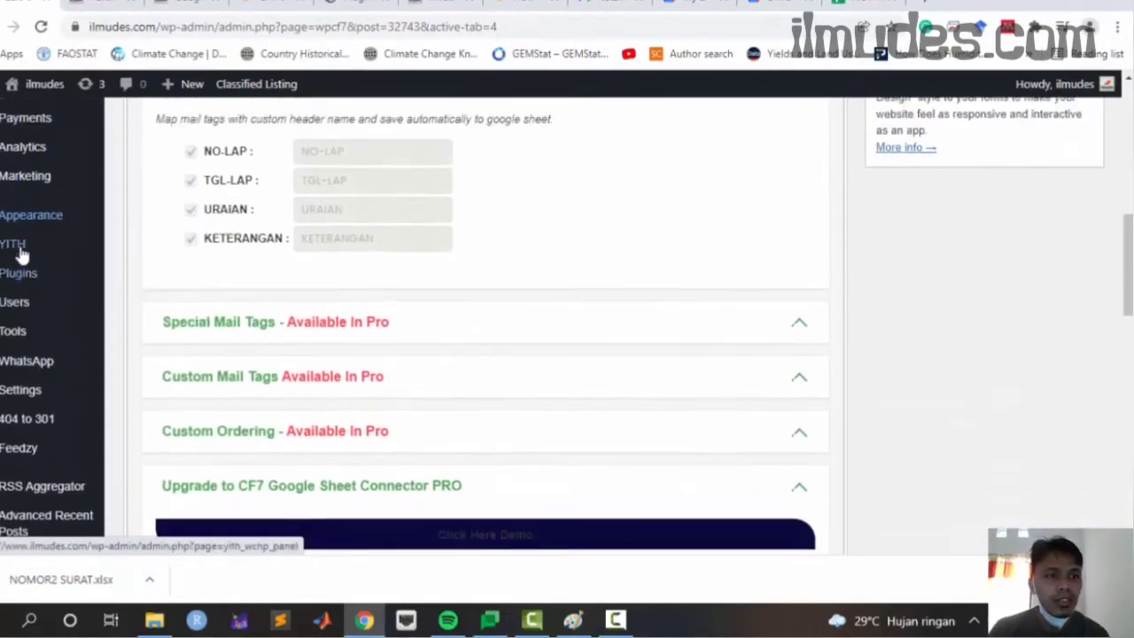
pyautogui.scroll(-1, 27, 248)
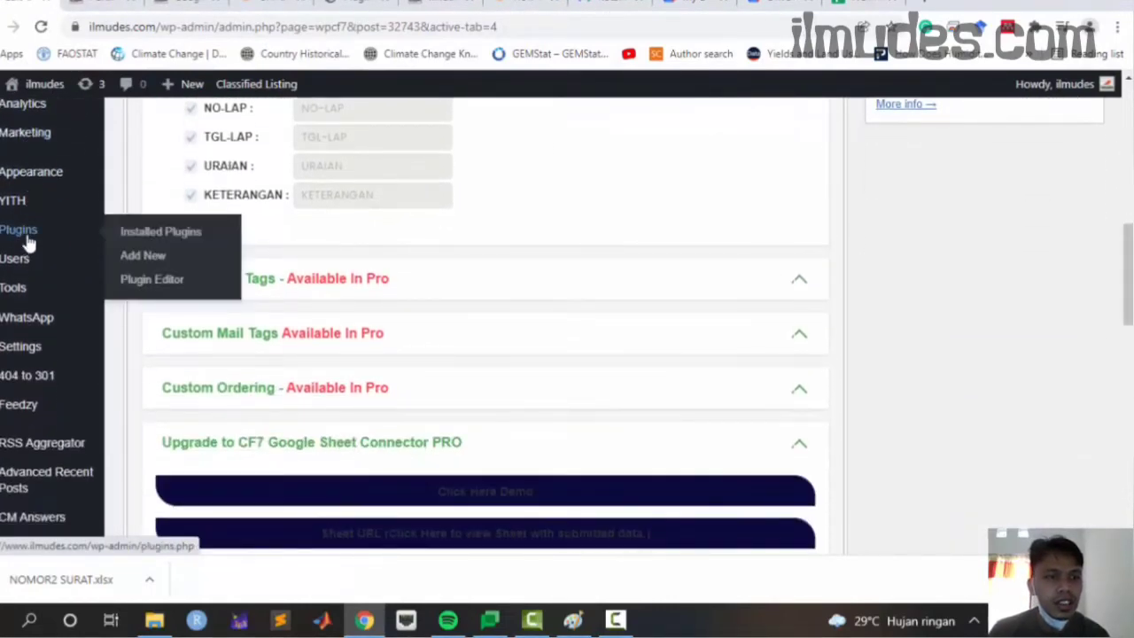
pyautogui.scroll(2, 29, 241)
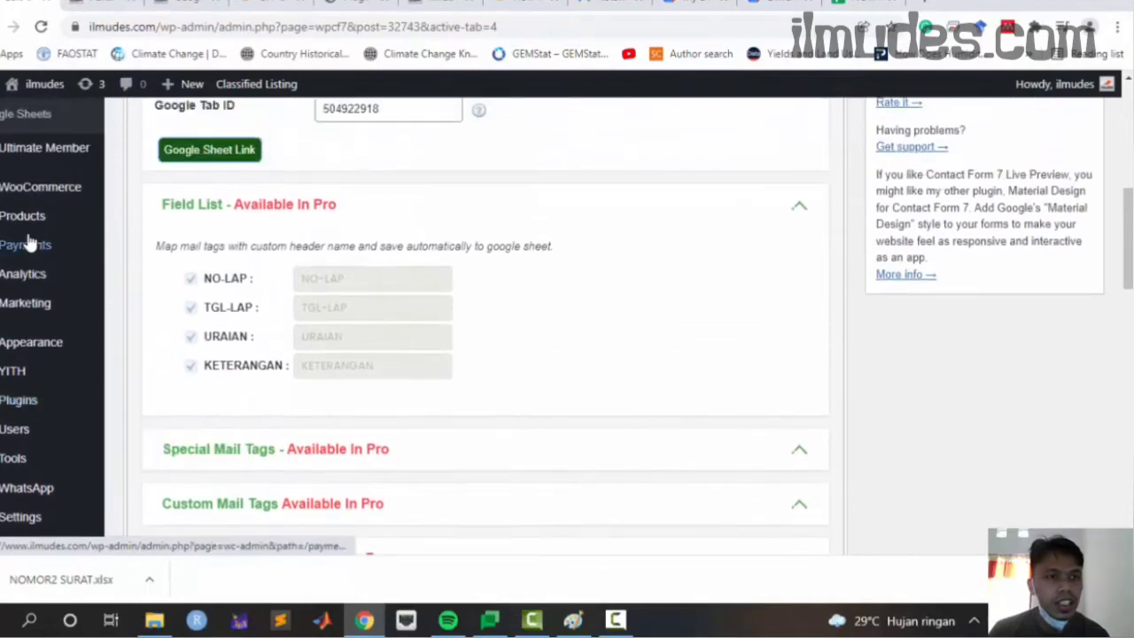
pyautogui.scroll(2, 29, 244)
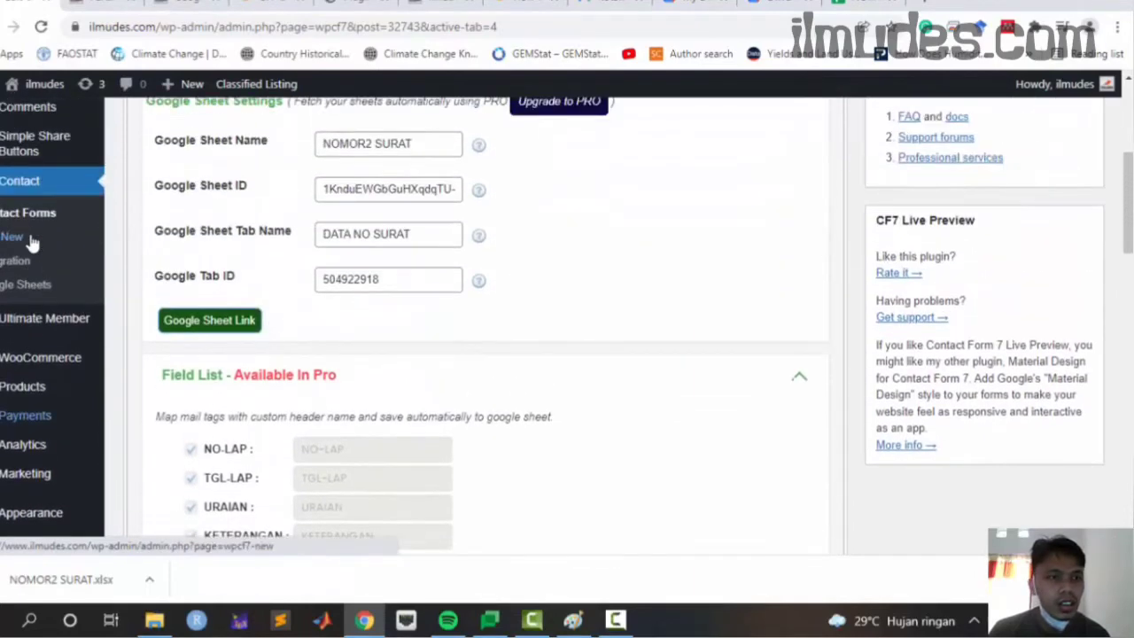
pyautogui.moveTo(29, 286)
pyautogui.mouseDown()
pyautogui.moveTo(18, 188)
pyautogui.moveTo(16, 291)
pyautogui.mouseUp()
pyautogui.click(18, 293)
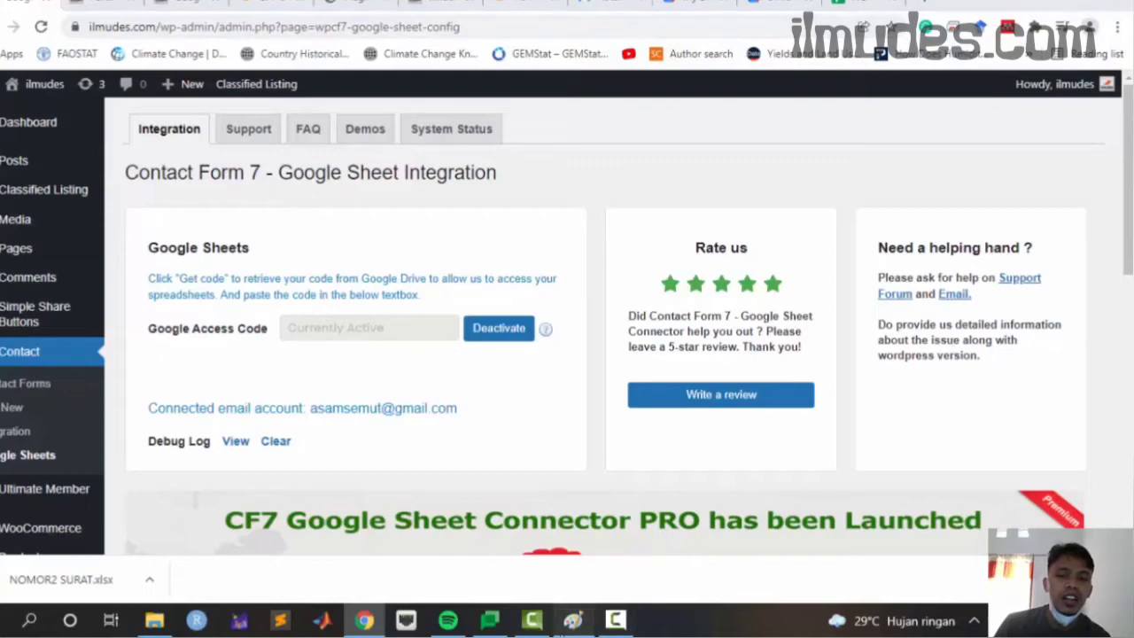
# - Switch to Paint to examine the Drive screenshot with NOMOR2 SURAT.xlsx, and return to the integration page in Chrome
pyautogui.click(572, 620)
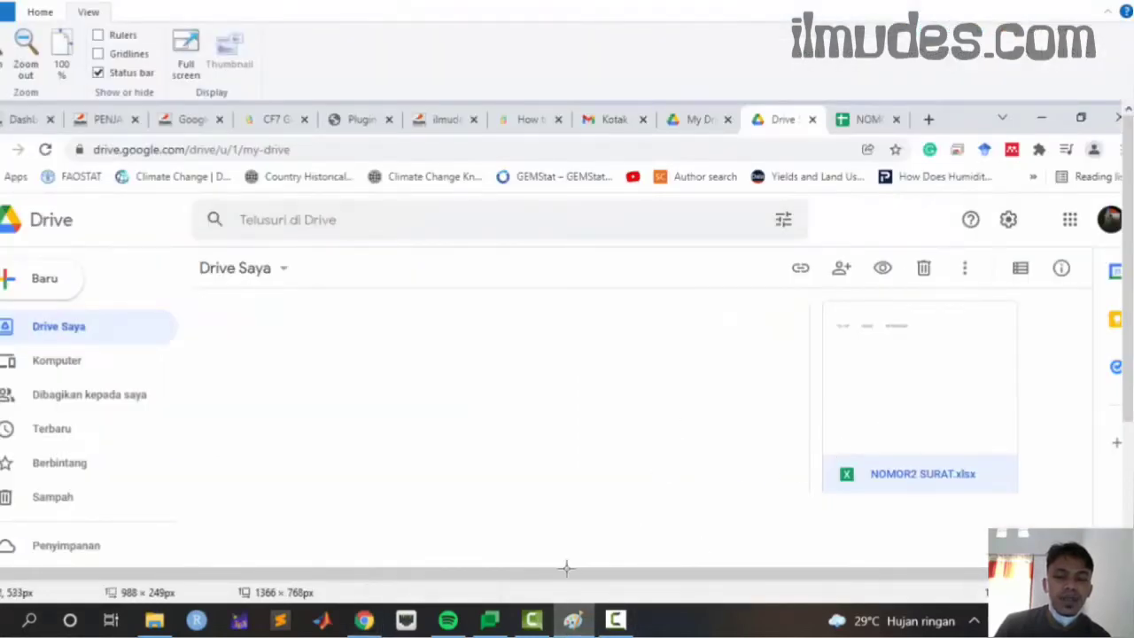
pyautogui.click(364, 621)
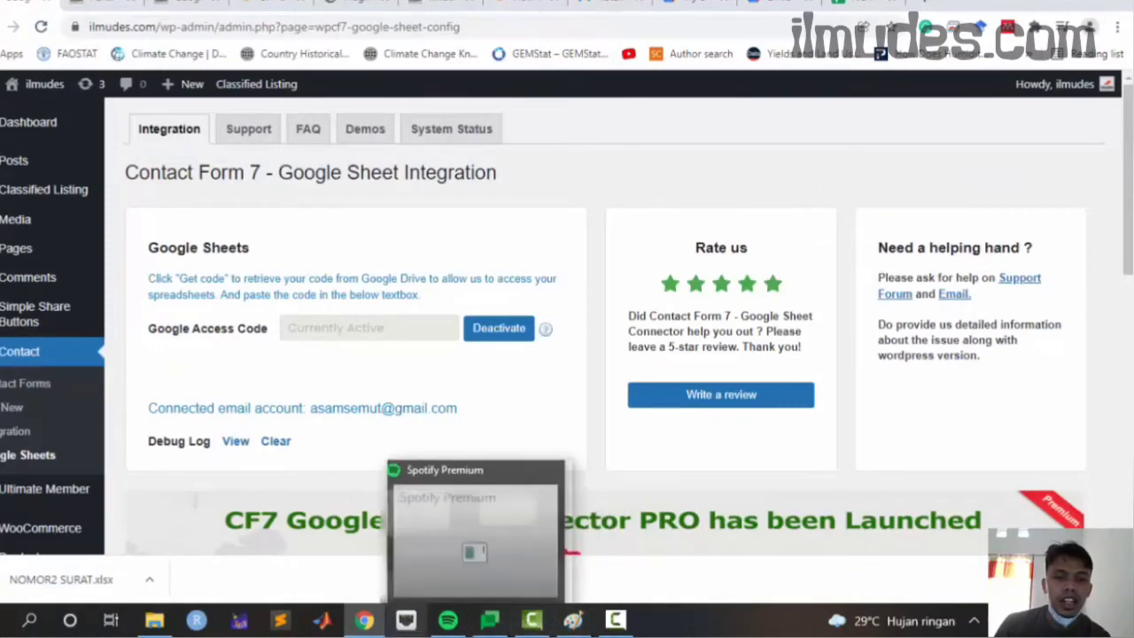
pyautogui.click(572, 620)
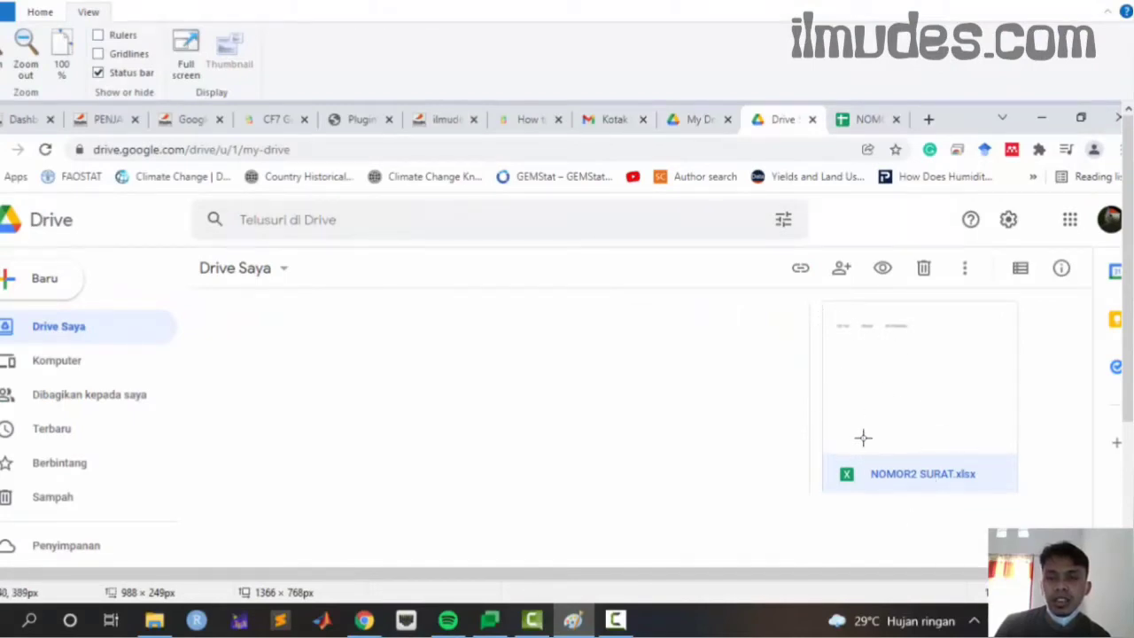
pyautogui.click(364, 620)
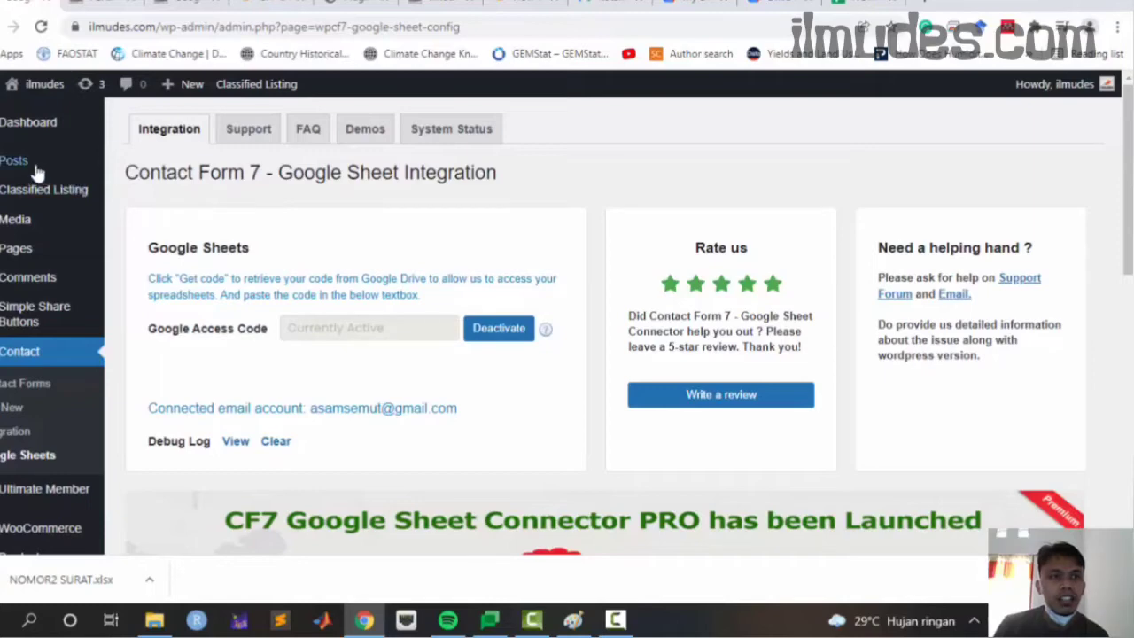
# - Open the list of all posts on the WordPress site
pyautogui.moveTo(41, 169)
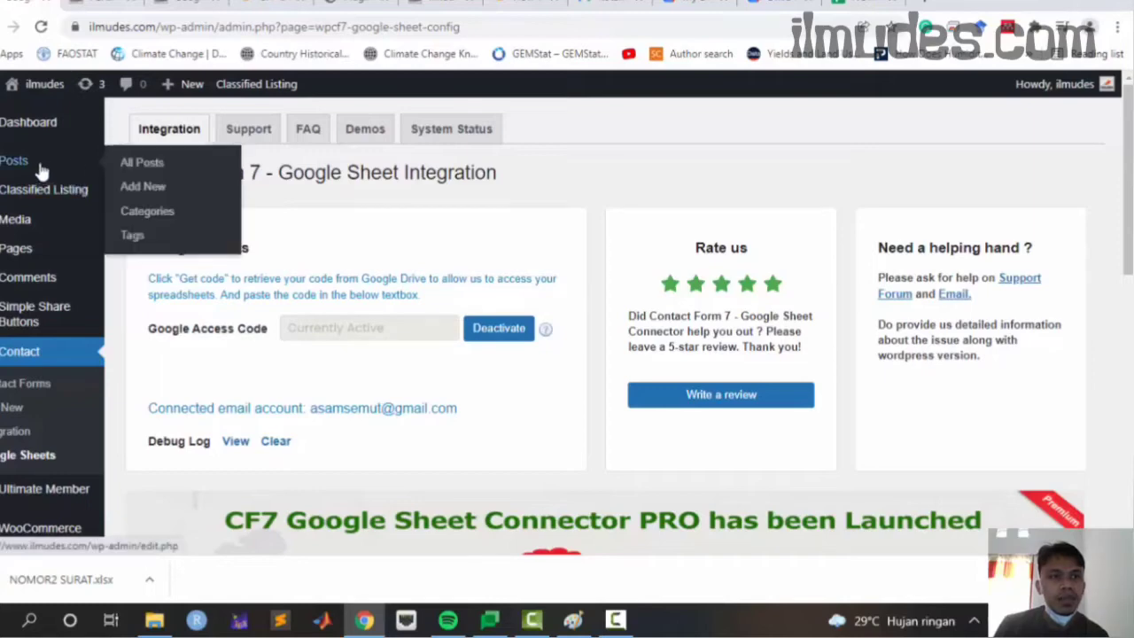
pyautogui.click(137, 165)
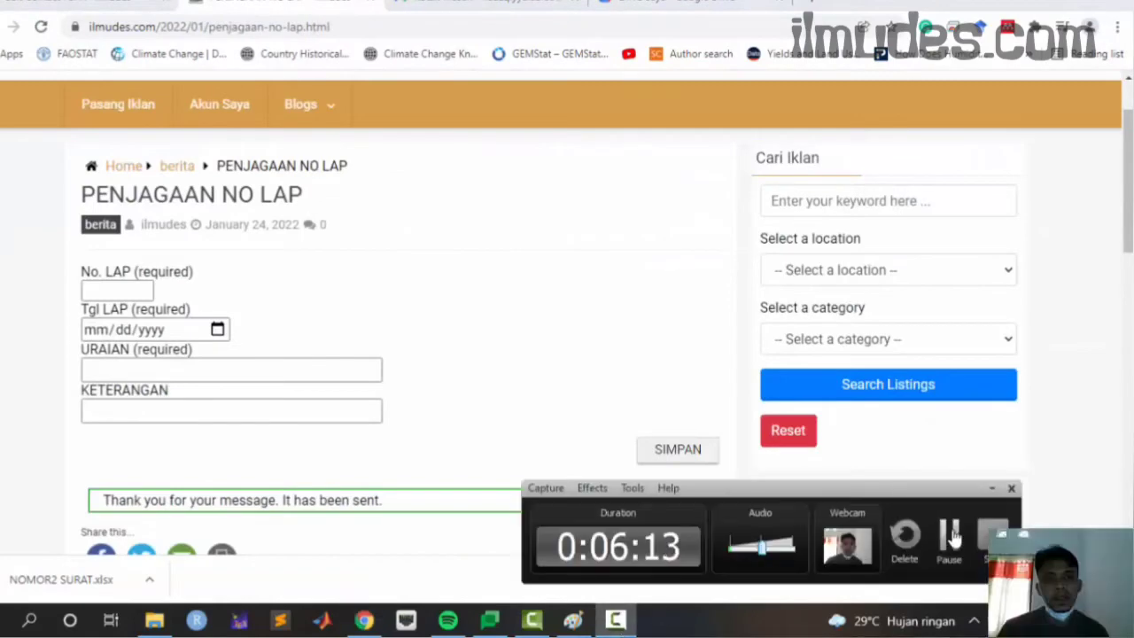
pyautogui.click(950, 536)
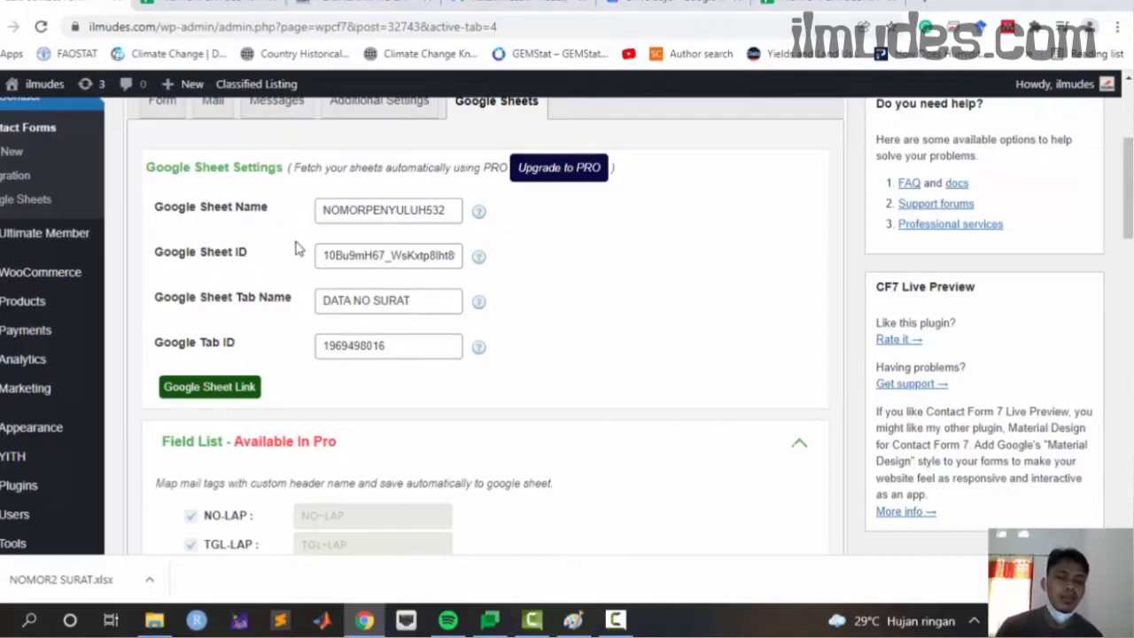
# - Reload the NOMORPENYULUH532 spreadsheet and highlight the sheet ID in its web address to compare it with the form's settings
pyautogui.click(821, 4)
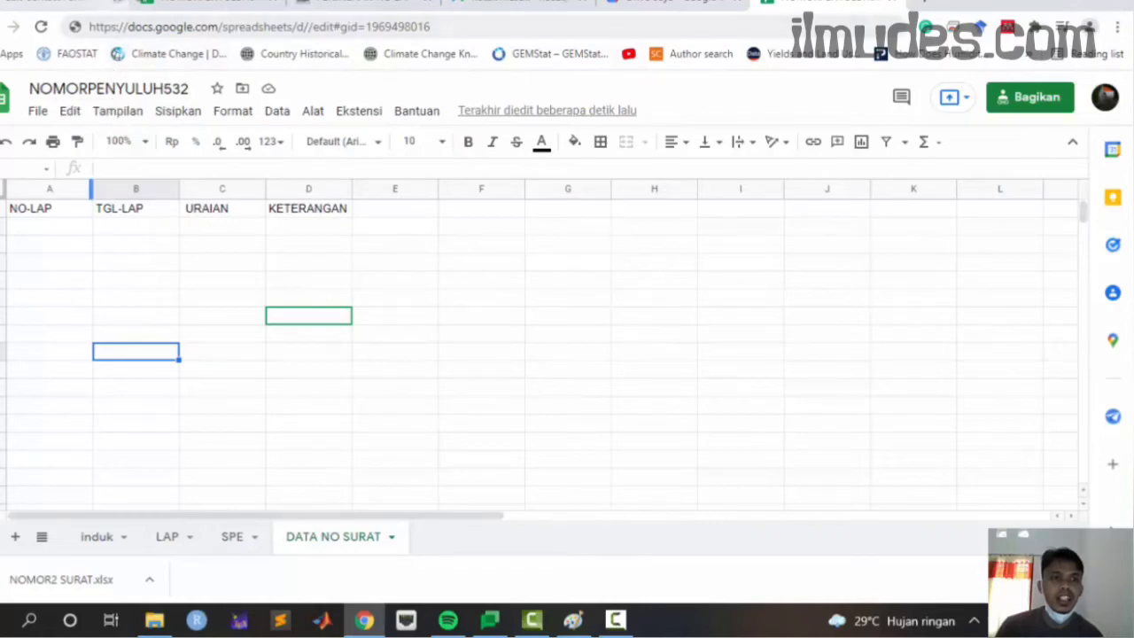
pyautogui.hotkey('ctrl', '1')
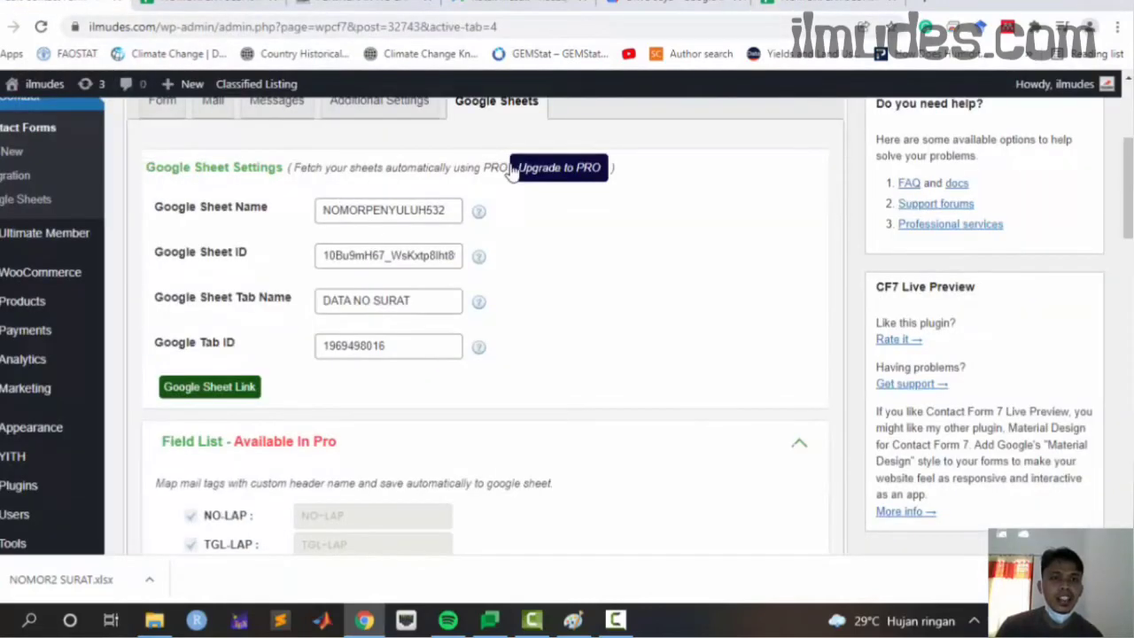
pyautogui.click(771, 9)
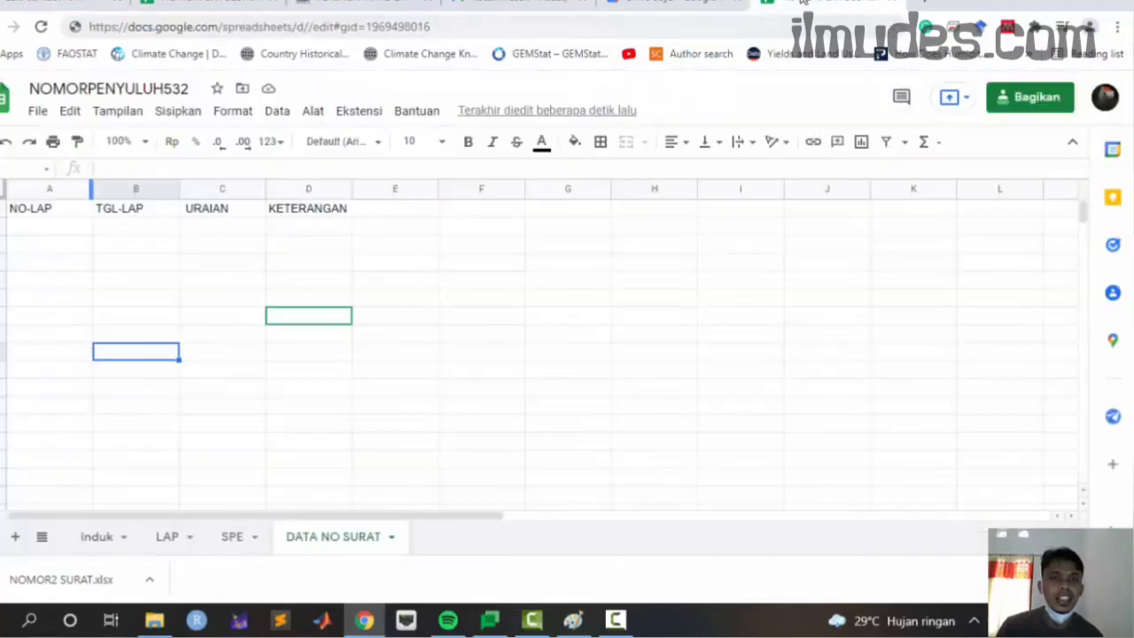
pyautogui.click(292, 26)
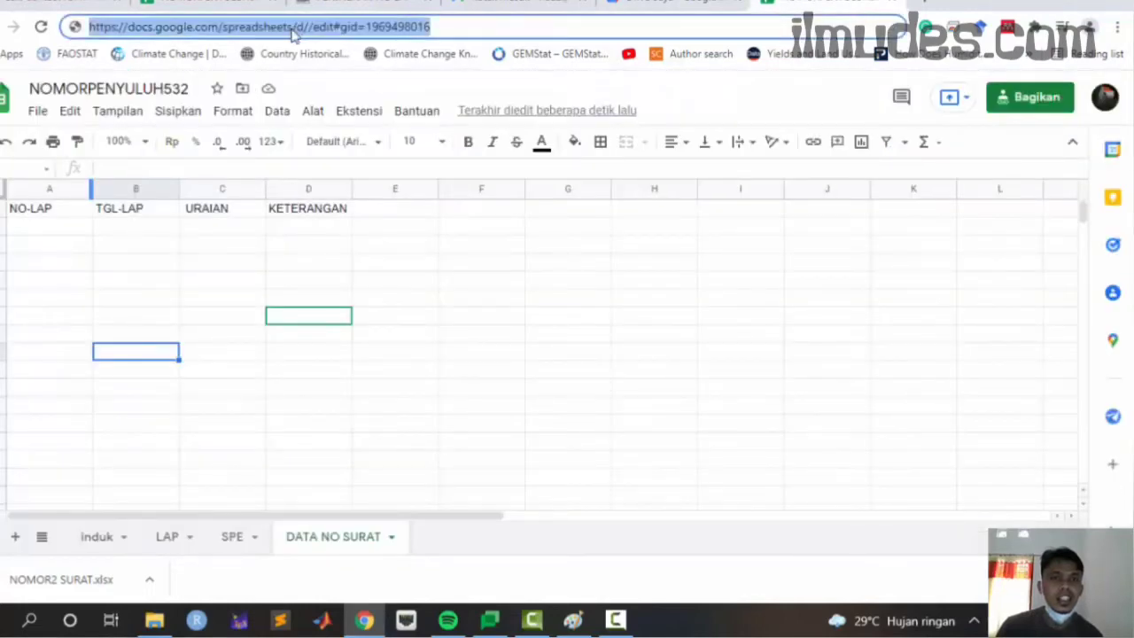
pyautogui.click(433, 321)
pyautogui.click(40, 26)
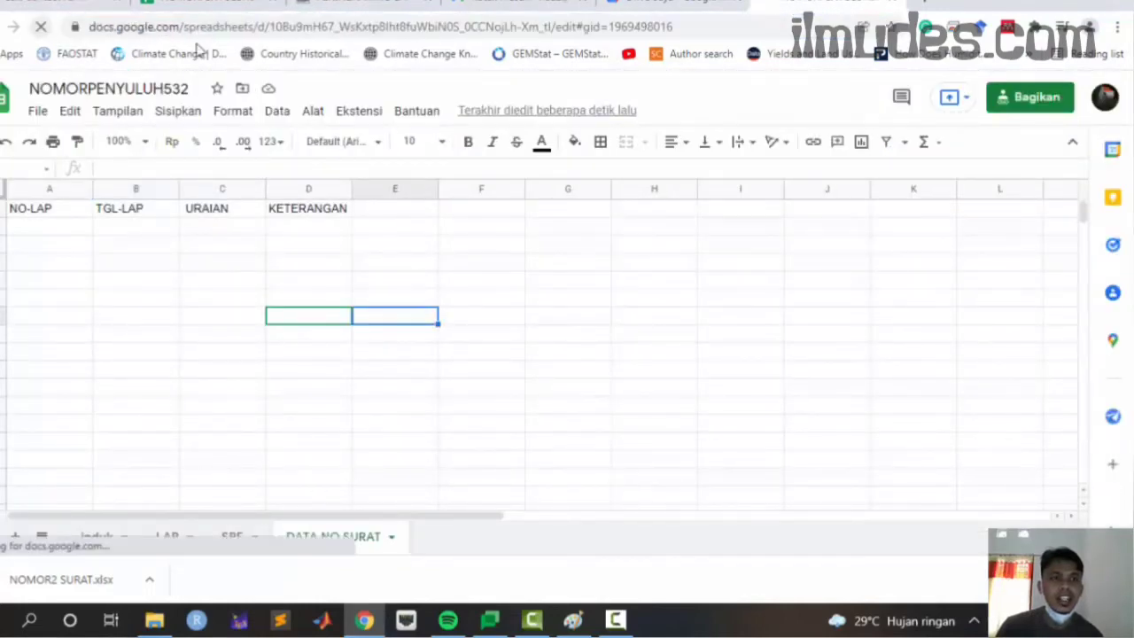
pyautogui.click(312, 26)
pyautogui.click(296, 26)
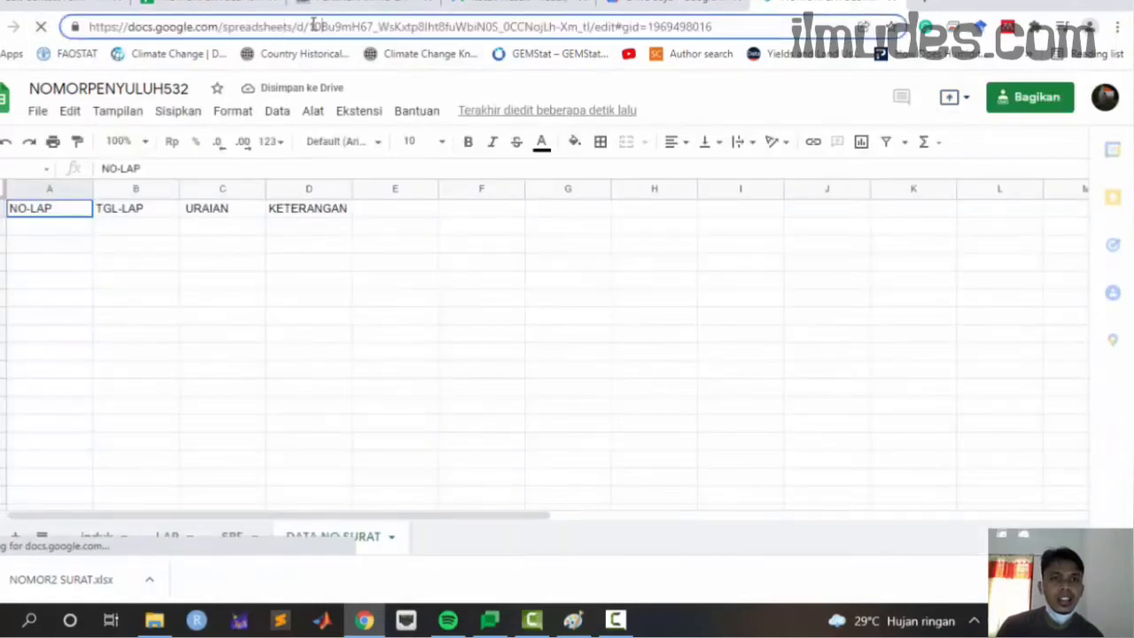
pyautogui.moveTo(312, 23); pyautogui.dragTo(593, 39)
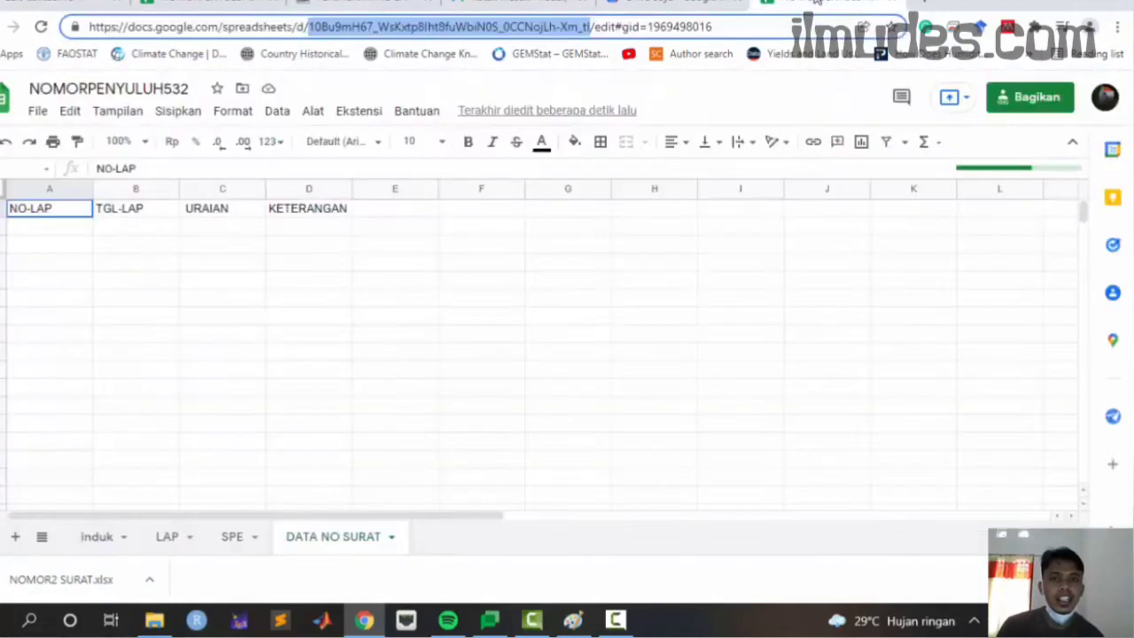
# - Compare the header row of the DATA NO SURAT sheet with the field list in the form's Google Sheets settings
pyautogui.click(175, 257)
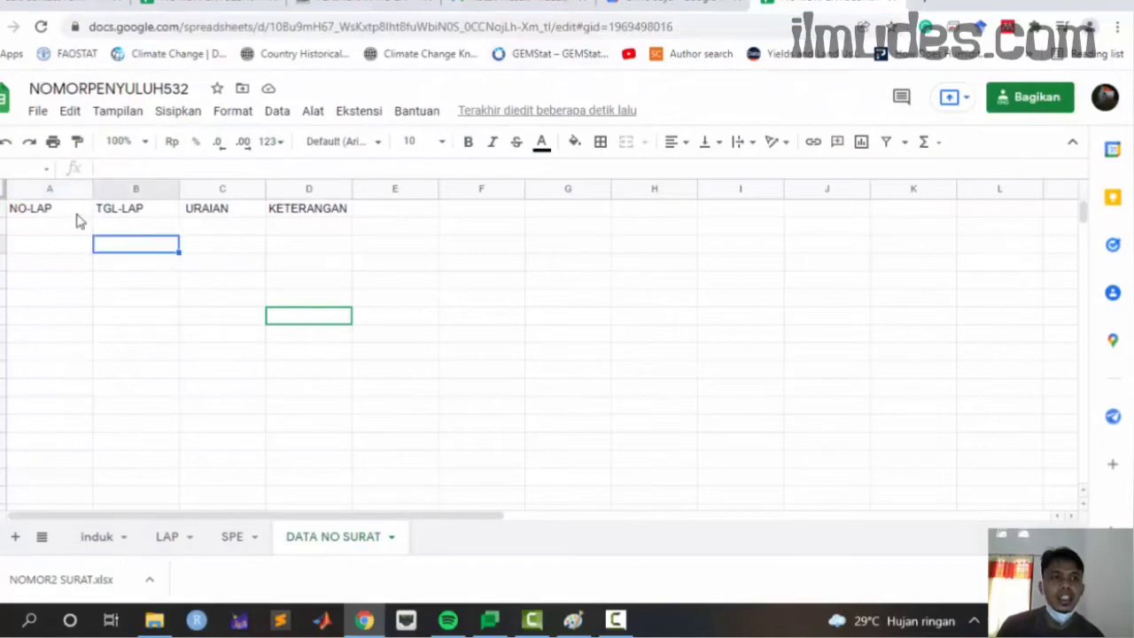
pyautogui.click(51, 215)
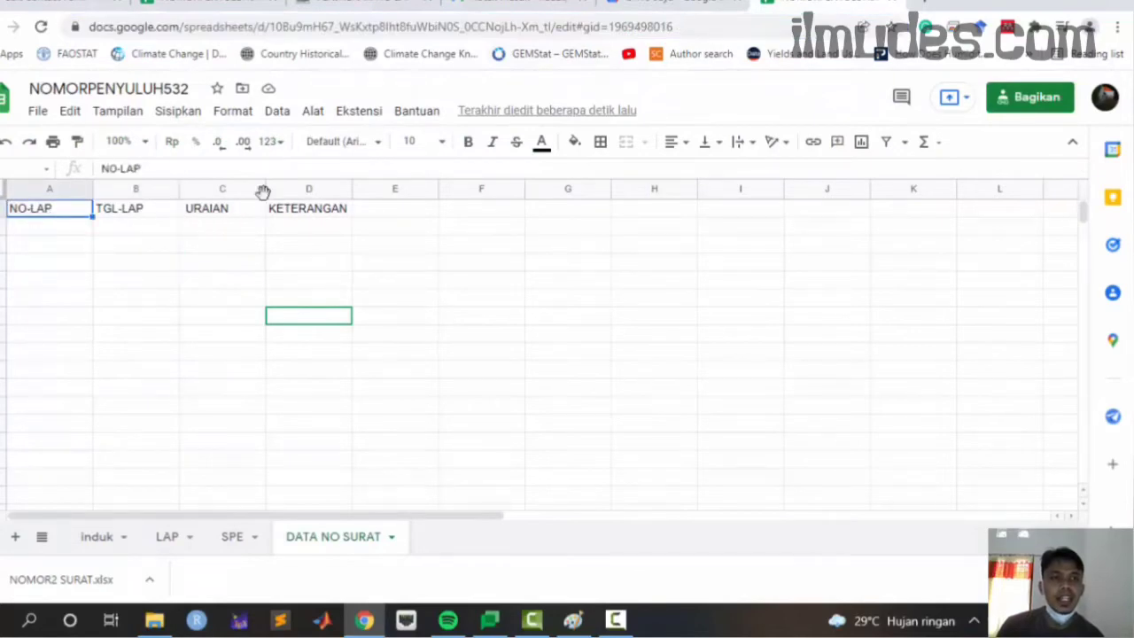
pyautogui.click(62, 4)
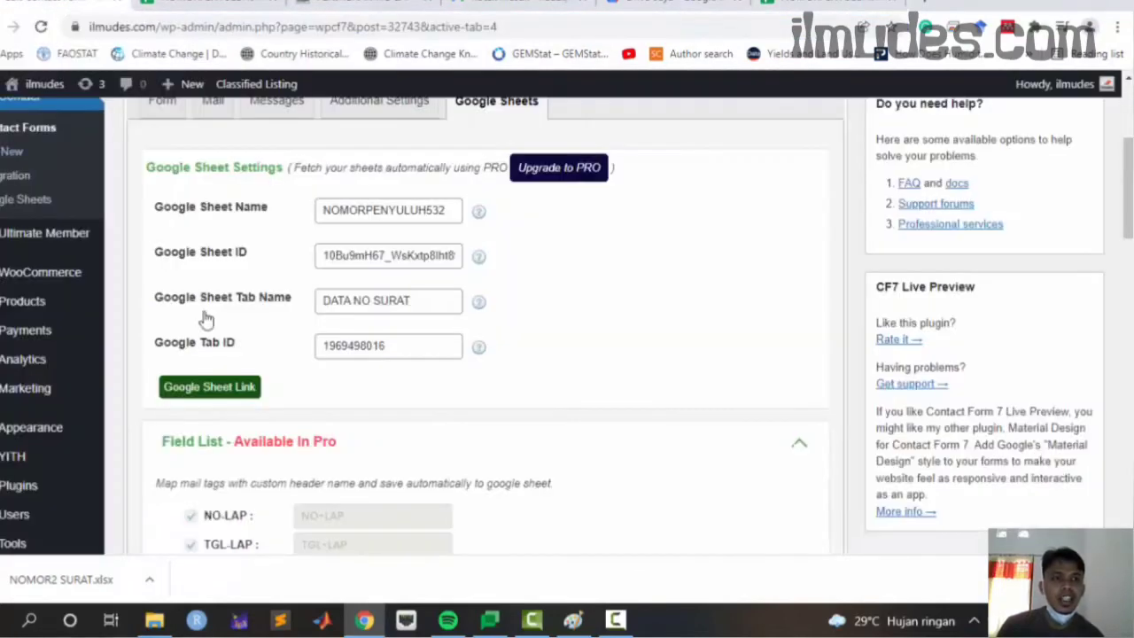
pyautogui.scroll(-3, 203, 321)
pyautogui.scroll(1, 254, 359)
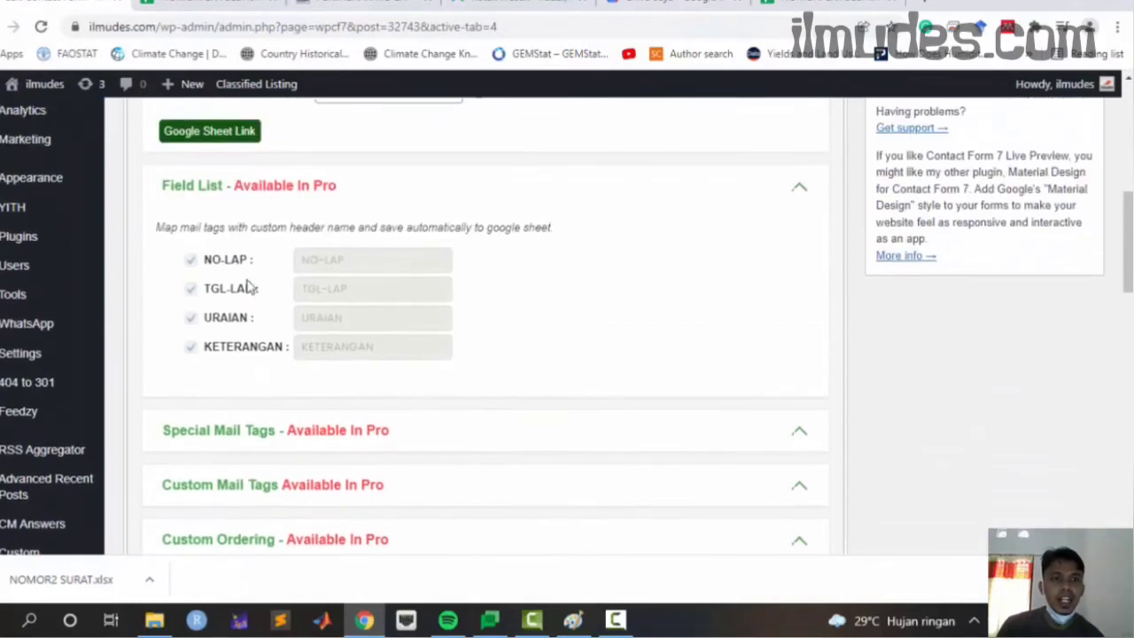
pyautogui.click(204, 8)
pyautogui.click(51, 7)
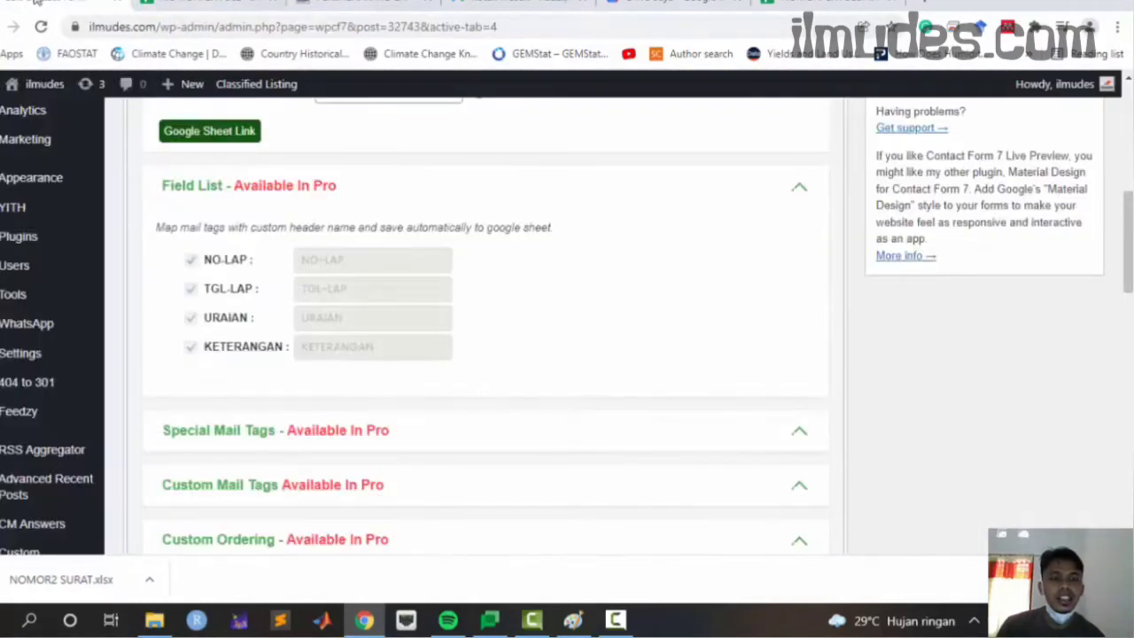
# - Save the NO.LAP contact form with the NOMORPENYULUH532 Google Sheet settings
pyautogui.scroll(3, 551, 303)
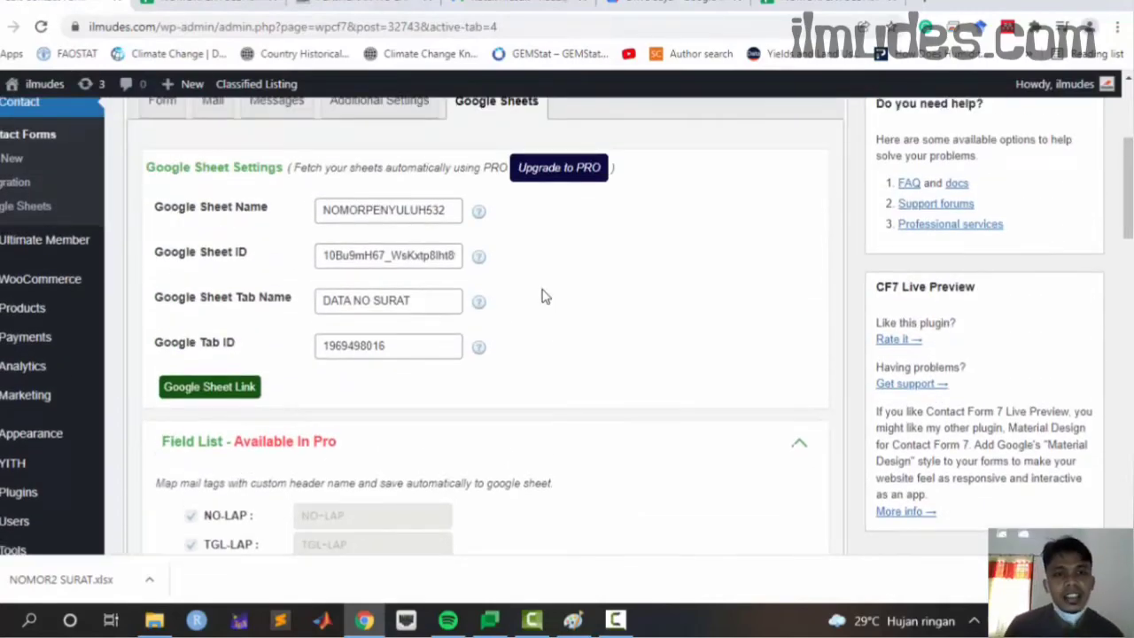
pyautogui.scroll(3, 542, 300)
pyautogui.scroll(-10, 542, 299)
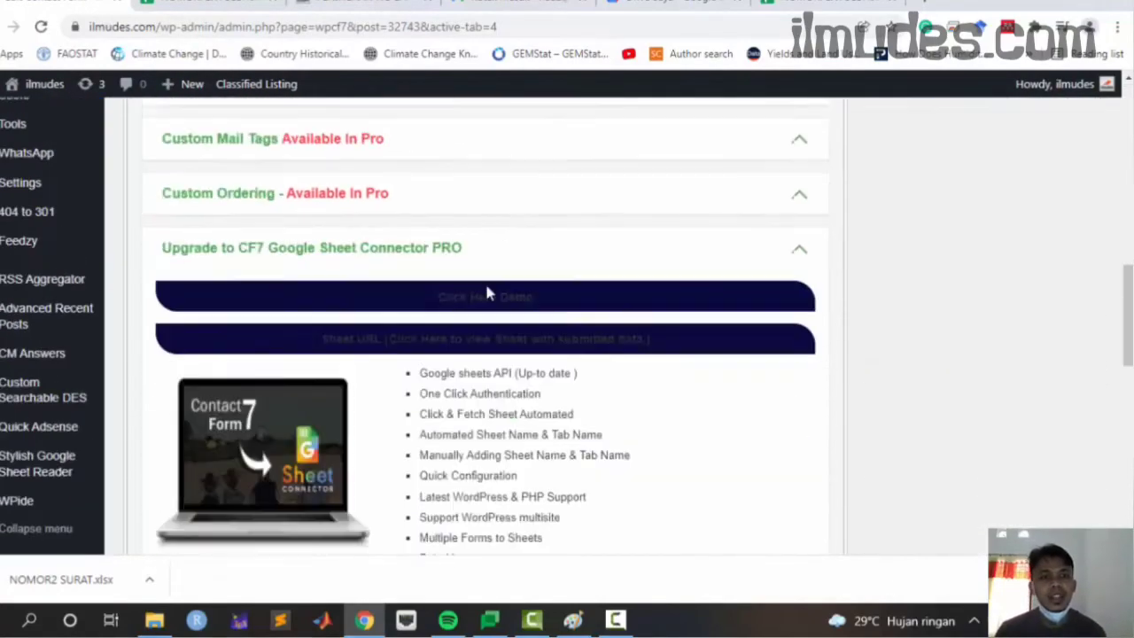
pyautogui.scroll(6, 346, 274)
pyautogui.scroll(-10, 193, 274)
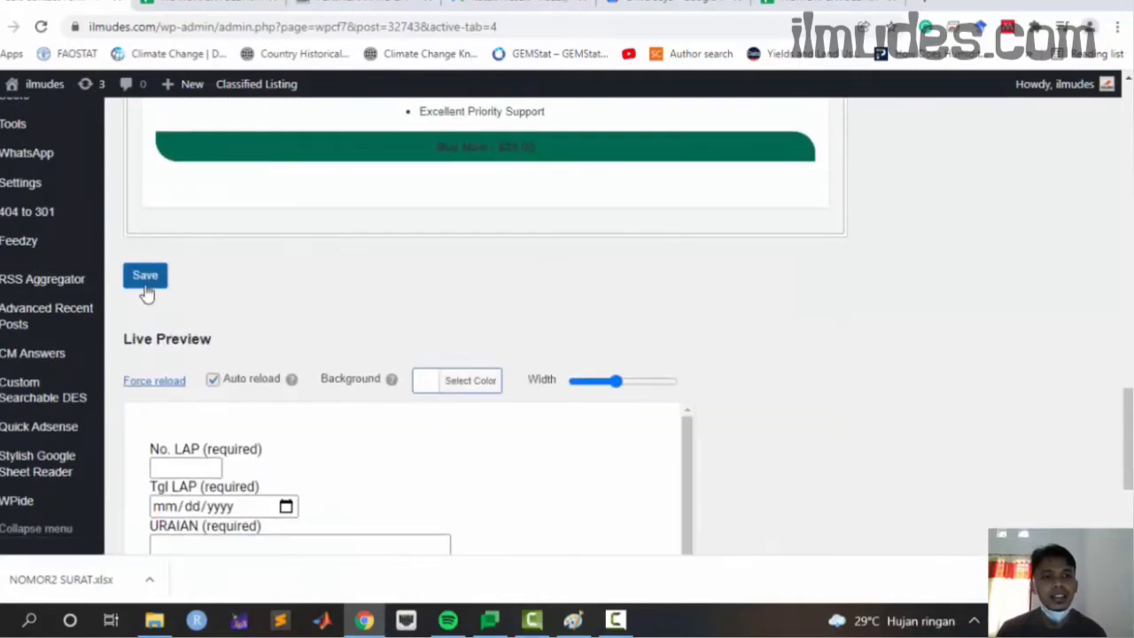
pyautogui.click(146, 285)
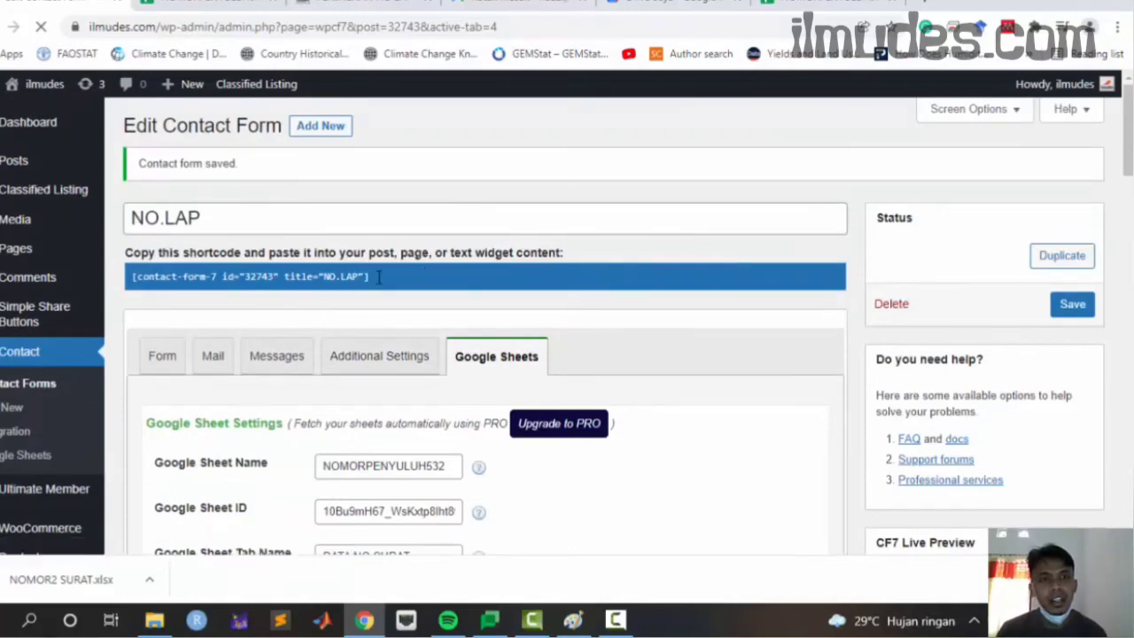
# - Copy the NO.LAP form's shortcode and create a new WordPress post
pyautogui.click(317, 275)
pyautogui.rightClick(317, 276)
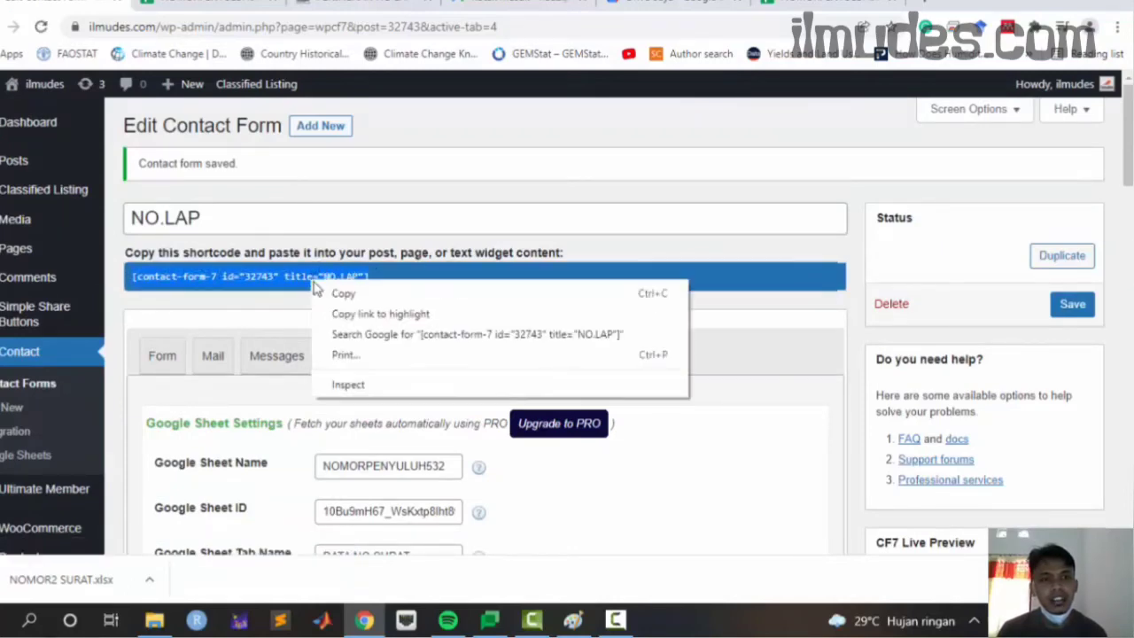
pyautogui.click(334, 295)
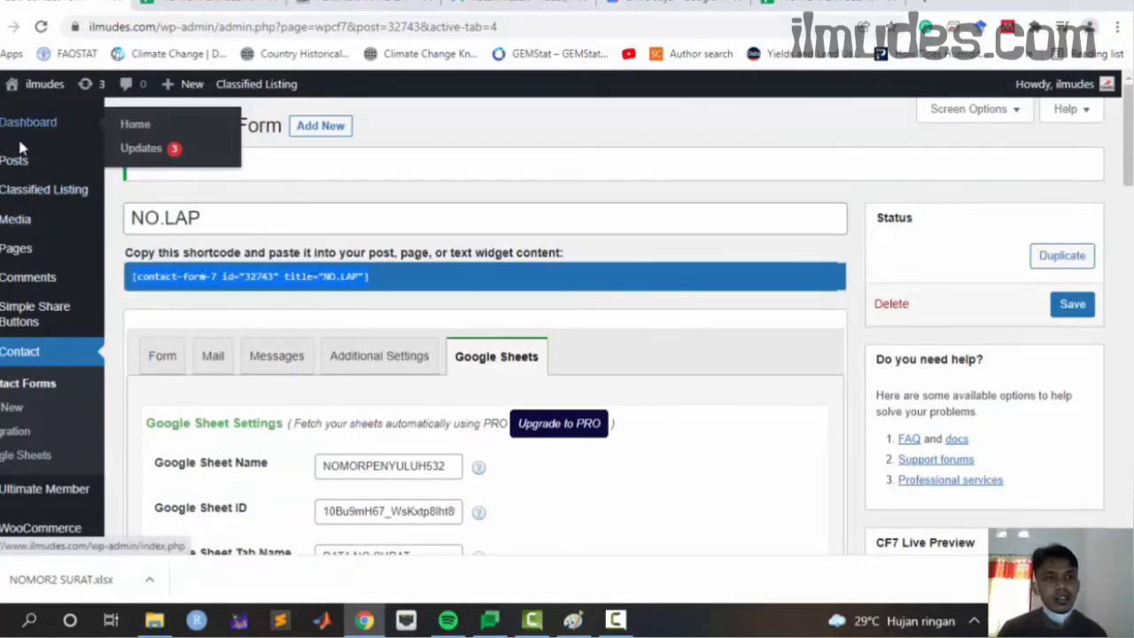
pyautogui.moveTo(33, 159)
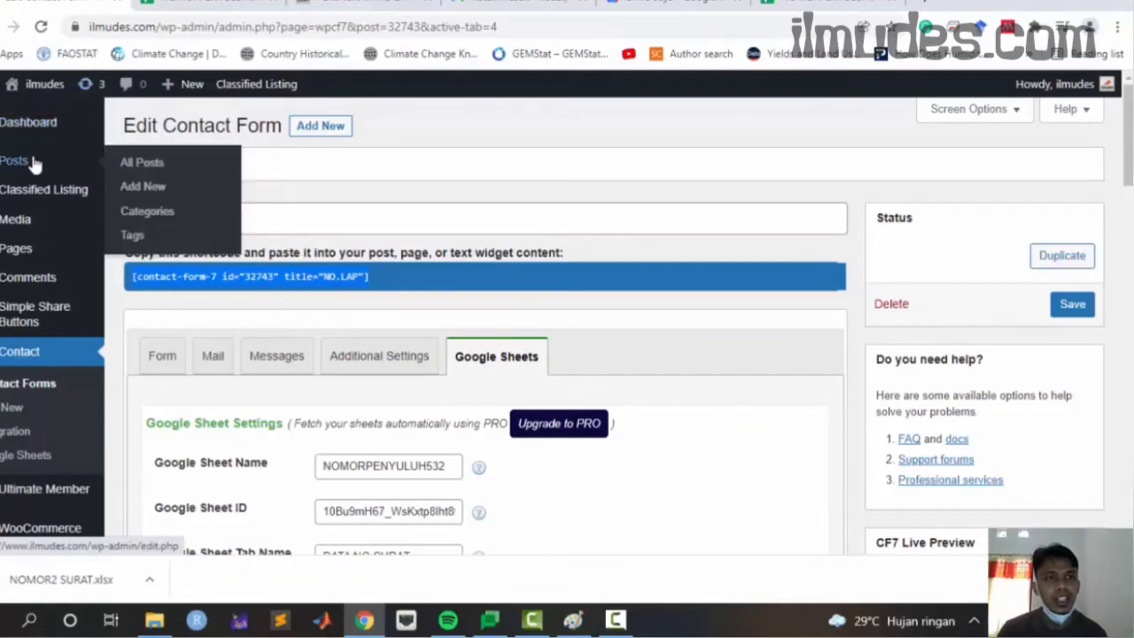
pyautogui.click(144, 188)
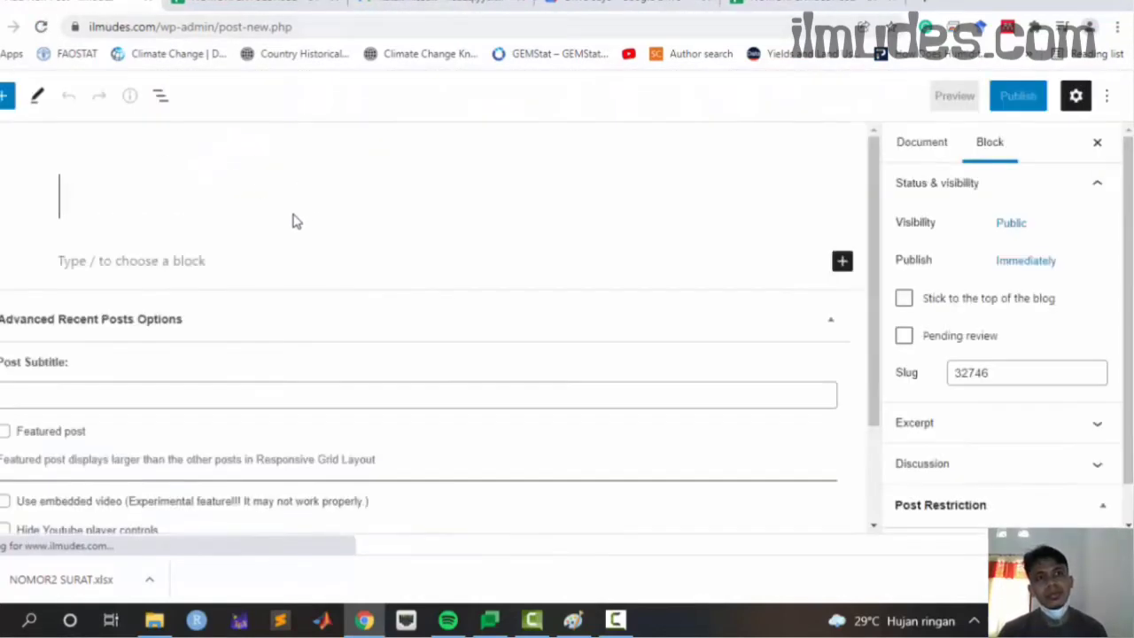
# - Title the new post PENJAGAAN NOMOR LAPORAN
pyautogui.write('f')
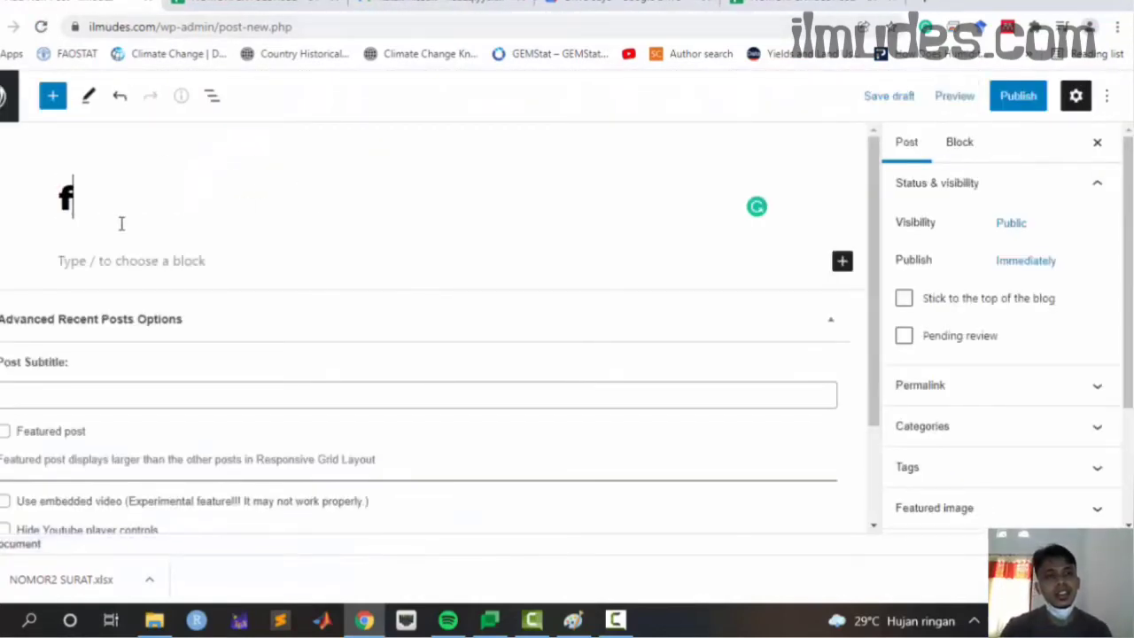
pyautogui.press('BackSpace')
pyautogui.write('pen')
pyautogui.press('BackSpace')
pyautogui.press('BackSpace')
pyautogui.press('BackSpace')
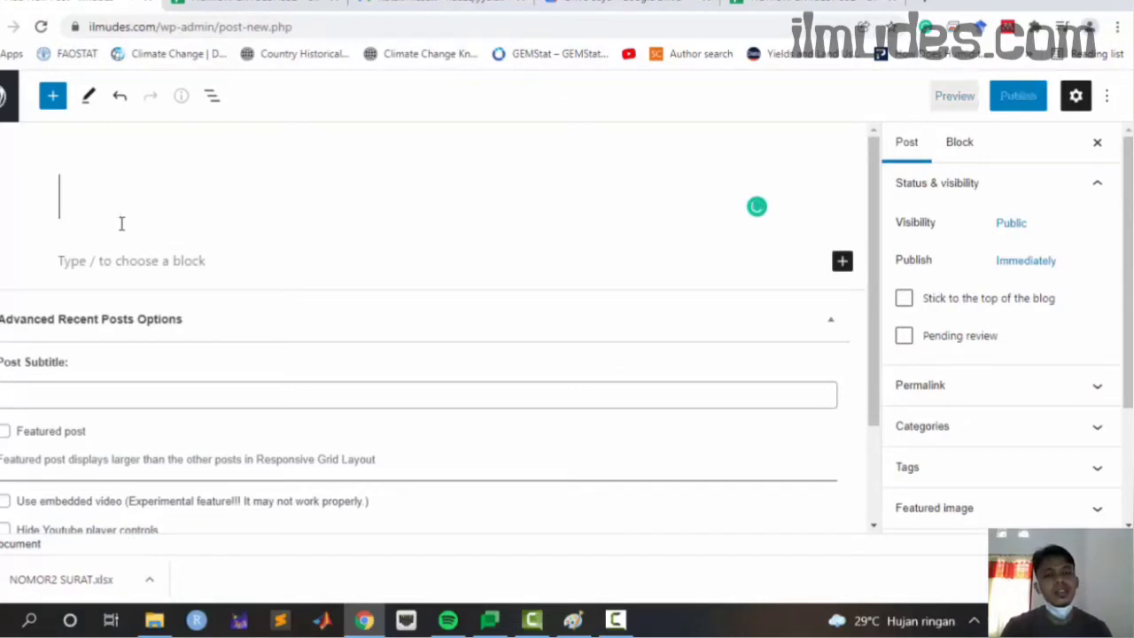
pyautogui.write('PENJAGAAN N')
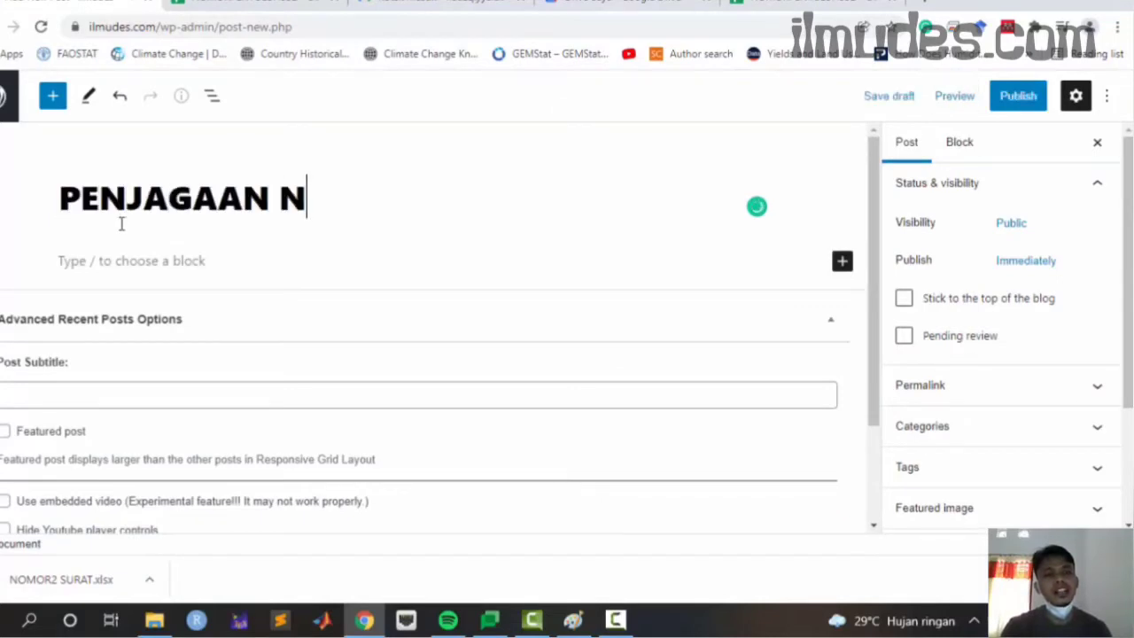
pyautogui.write('OMOR LAPORAN')
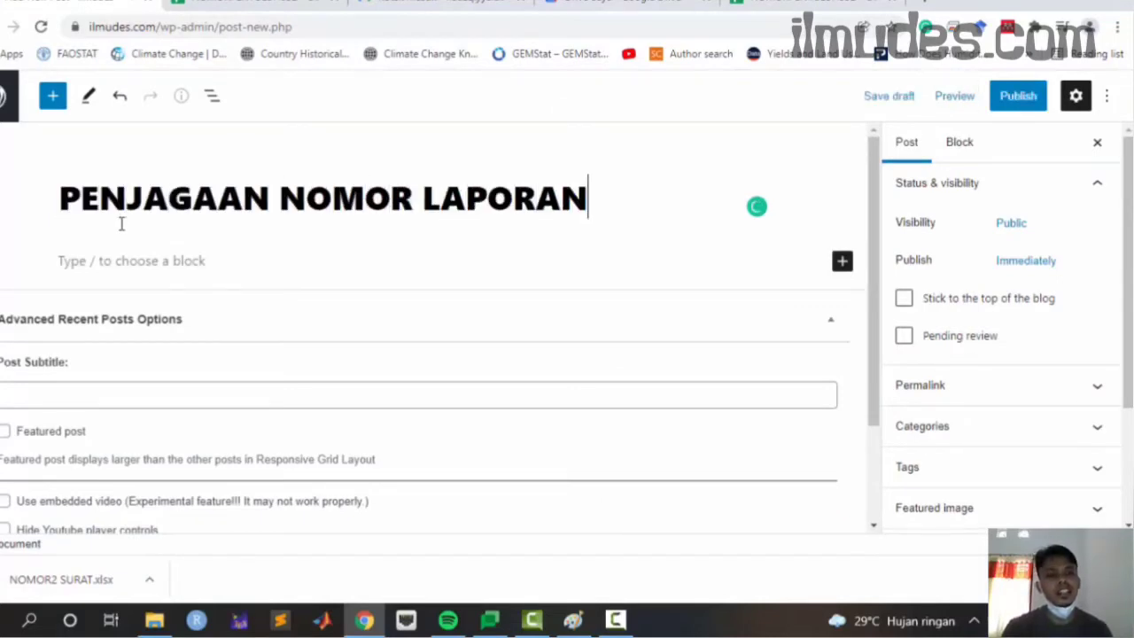
pyautogui.click(130, 258)
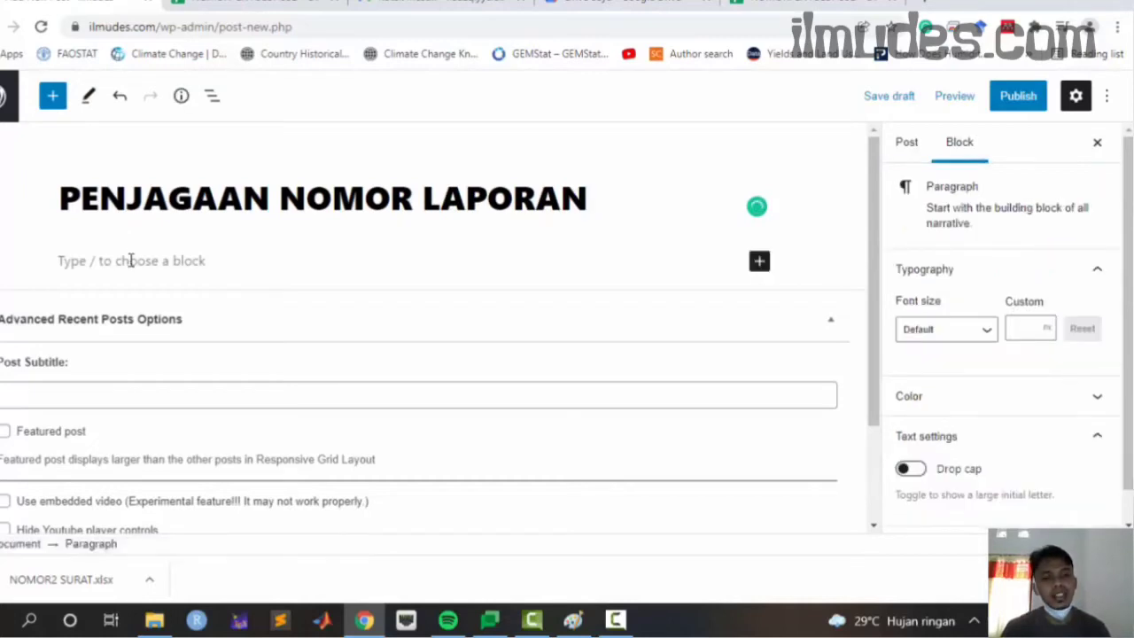
pyautogui.hotkey('ctrl', 'v')
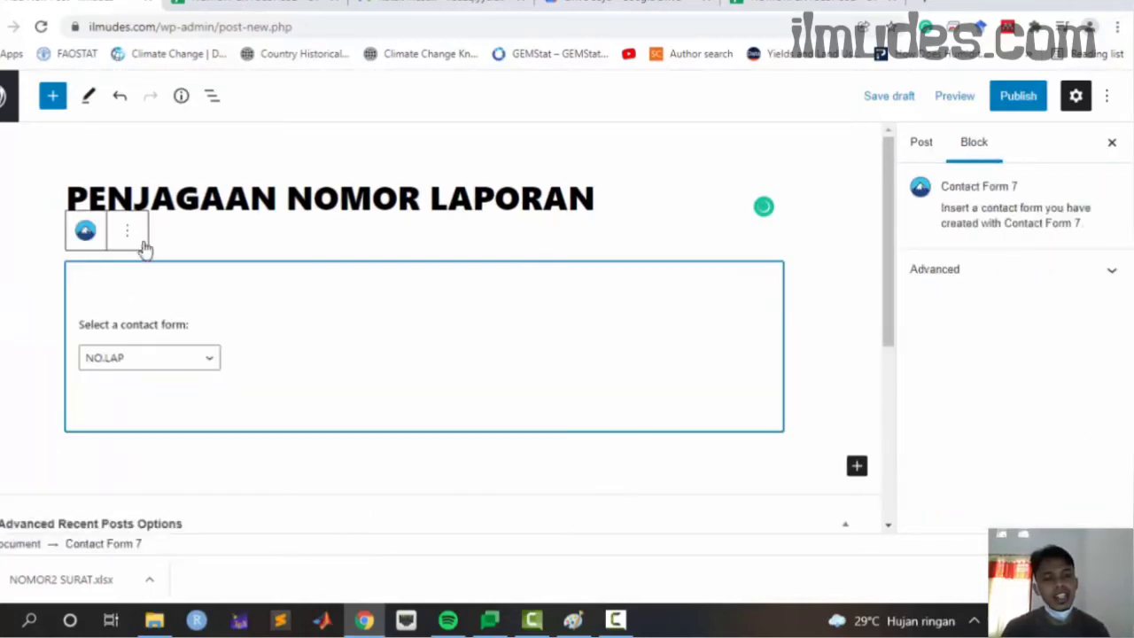
pyautogui.click(120, 96)
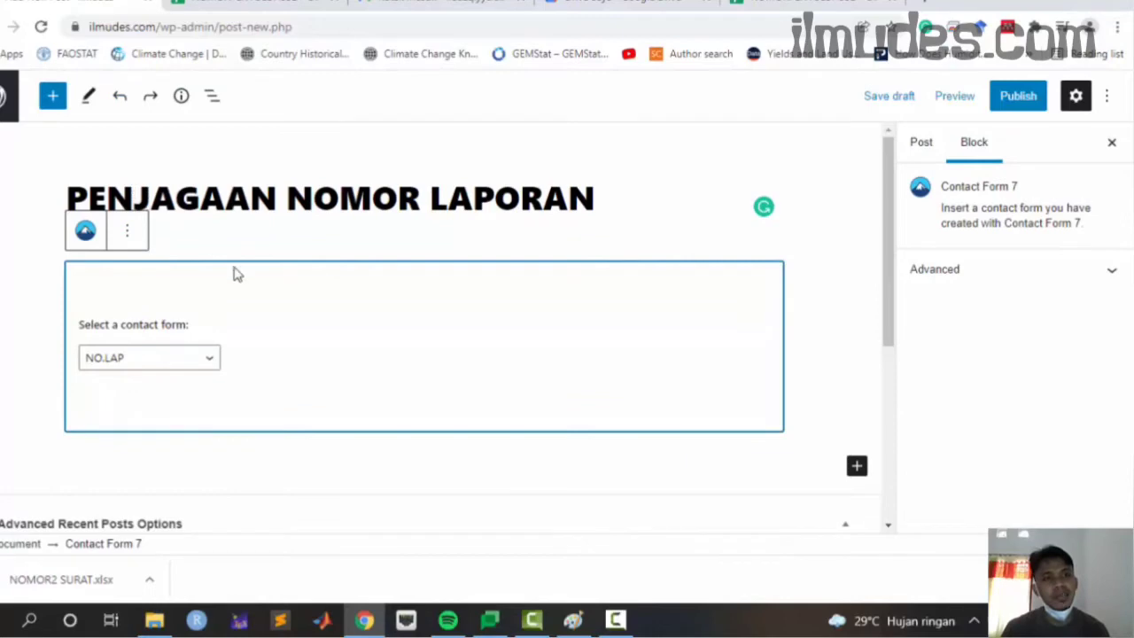
pyautogui.press('Delete')
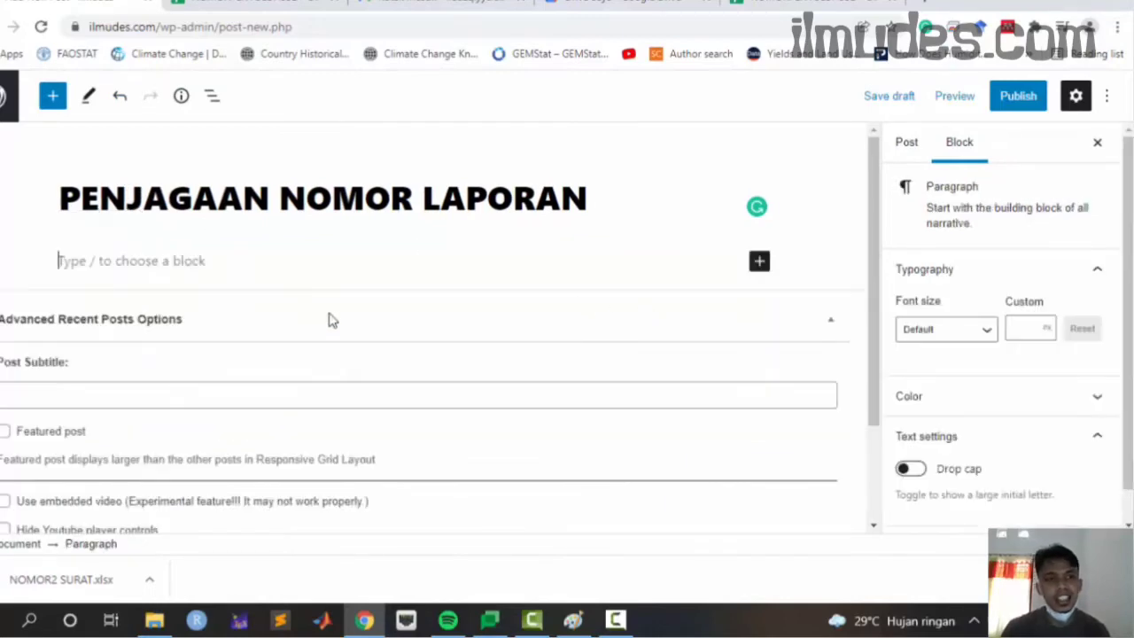
# - Paste the NO.LAP form's shortcode into the post body and publish the post
pyautogui.rightClick(221, 257)
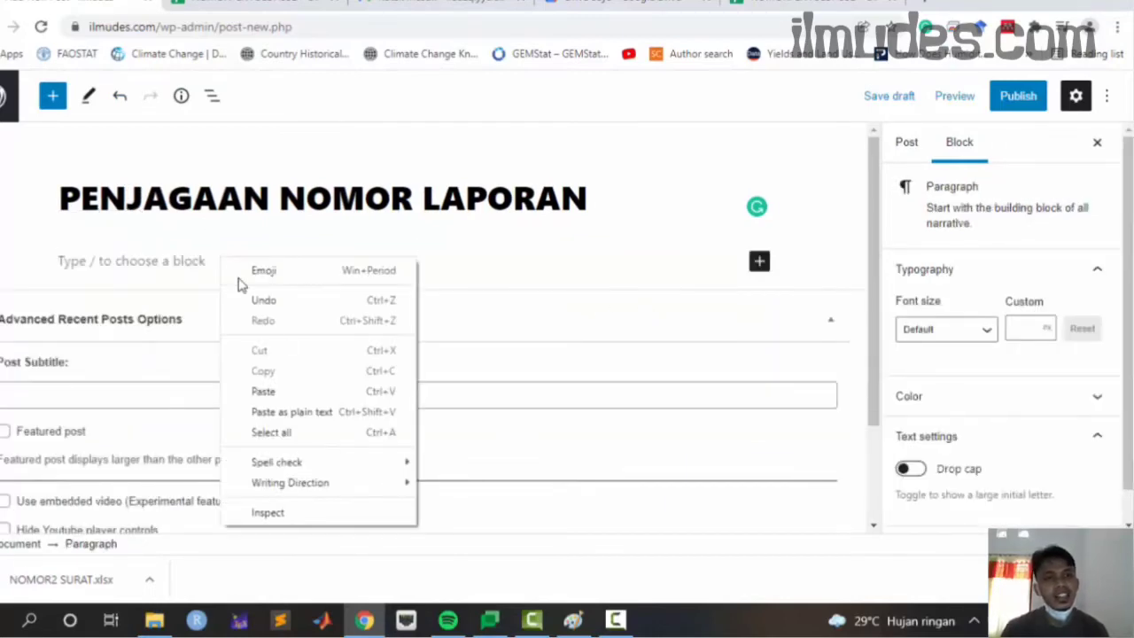
pyautogui.click(296, 391)
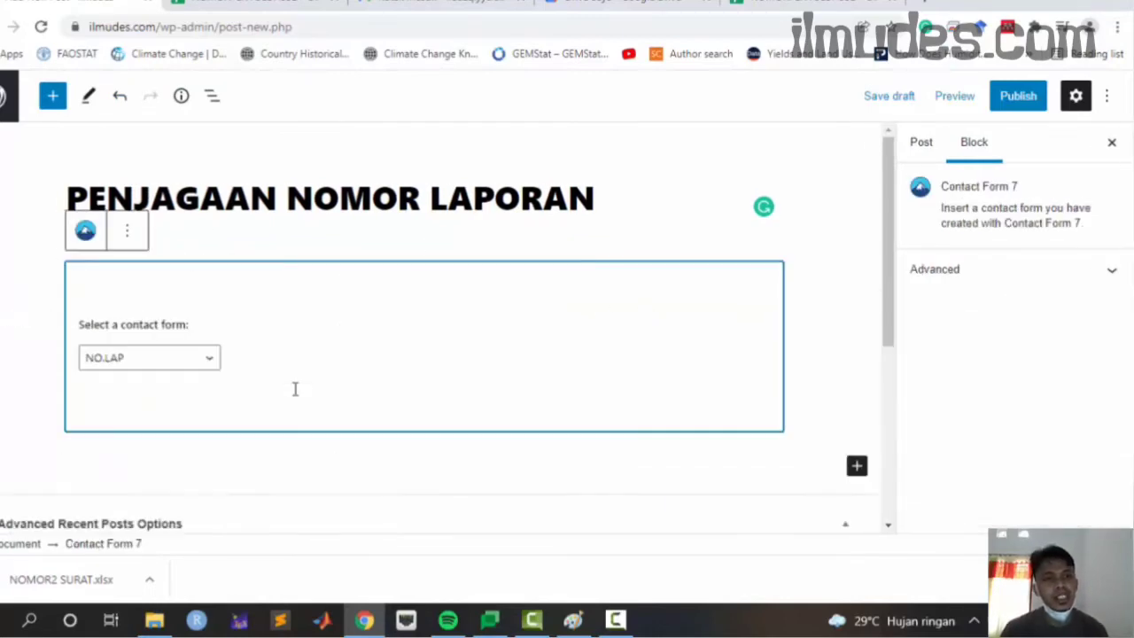
pyautogui.click(1021, 104)
pyautogui.click(962, 103)
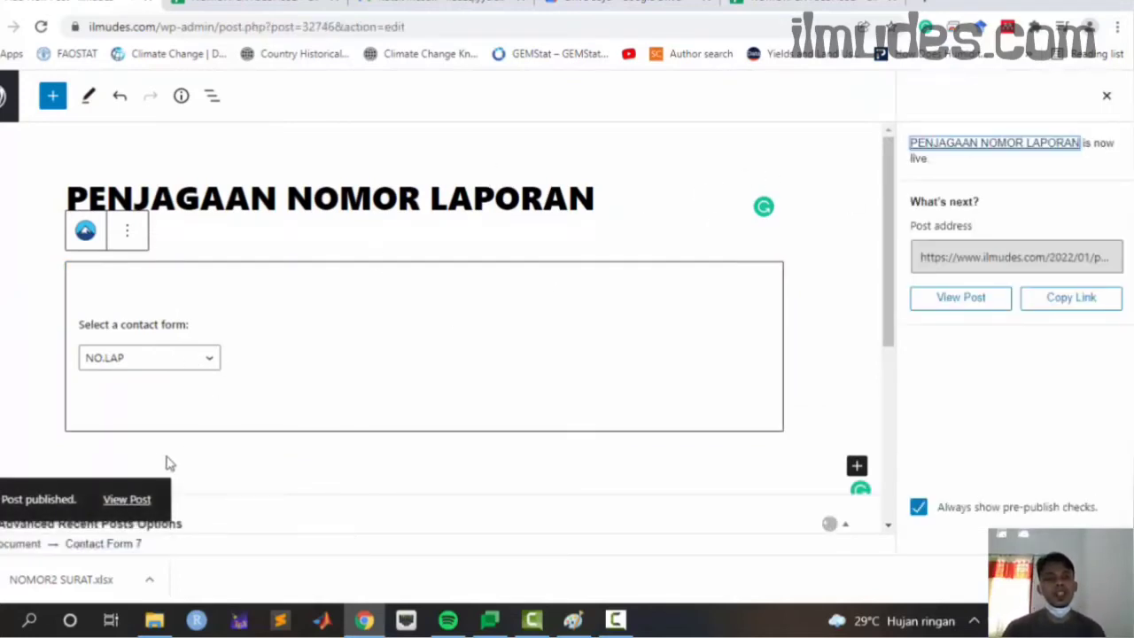
# - Open the published PENJAGAAN NOMOR LAPORAN post in a new browser tab and view its form fields
pyautogui.rightClick(142, 501)
pyautogui.click(212, 361)
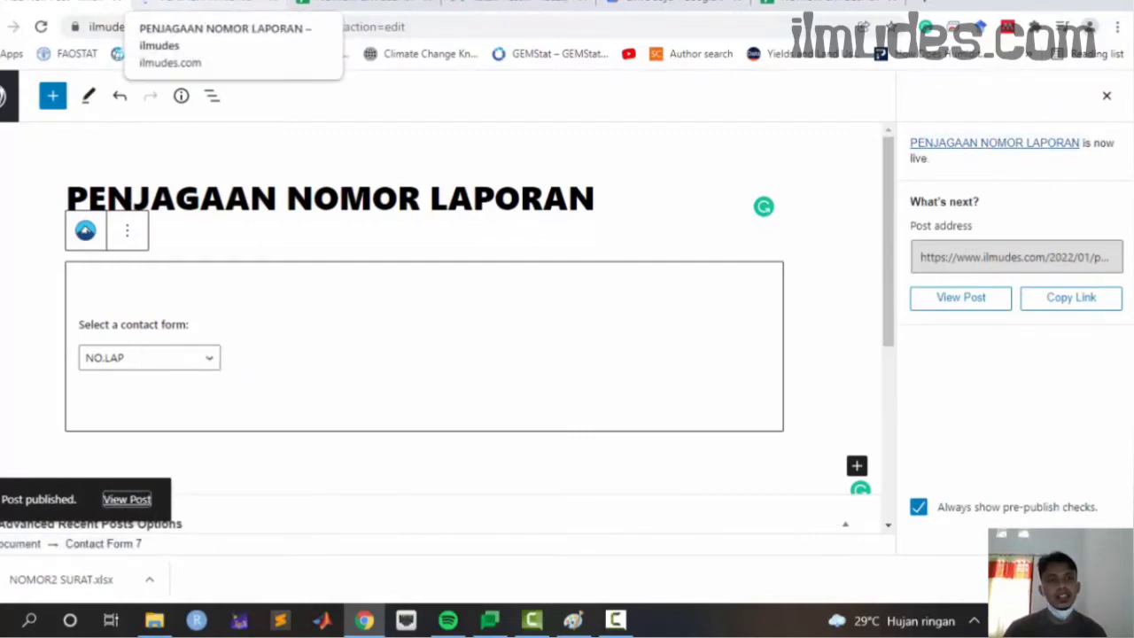
pyautogui.click(204, 4)
pyautogui.scroll(-3, 182, 327)
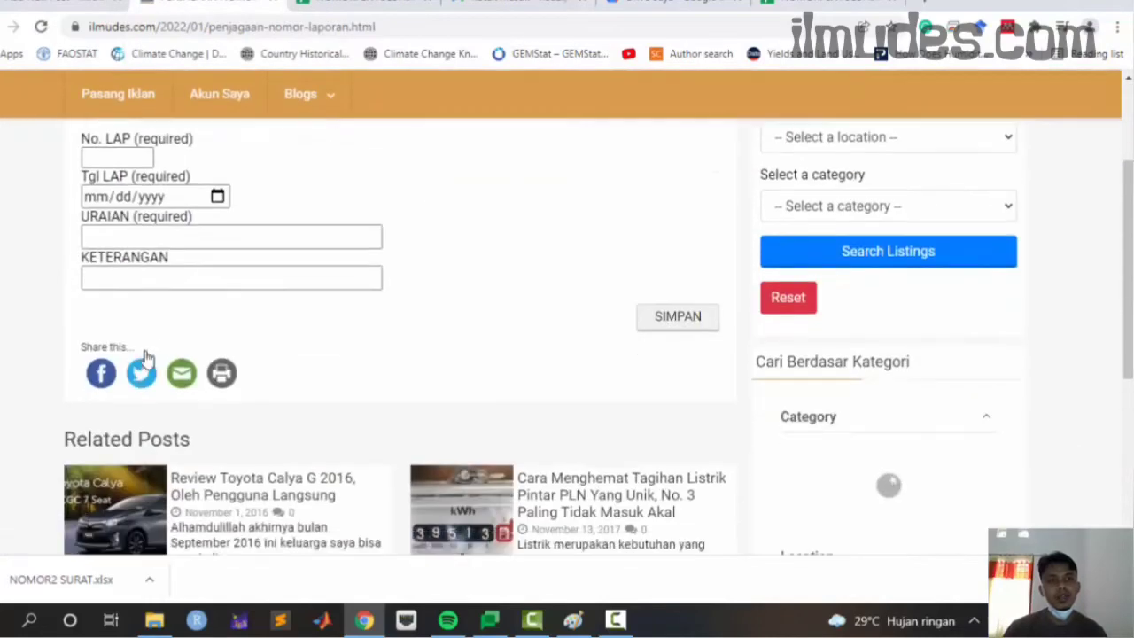
# - Switch to the NOMORPENYULUH532 spreadsheet and reload its DATA NO SURAT sheet
pyautogui.scroll(3, 265, 213)
pyautogui.click(360, 3)
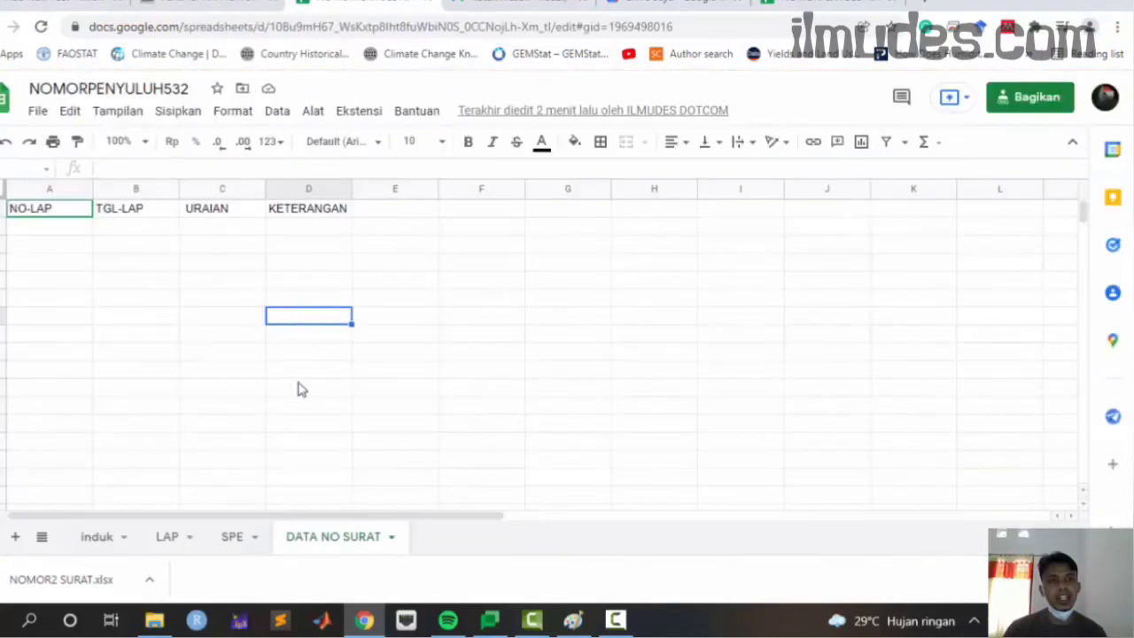
pyautogui.click(42, 26)
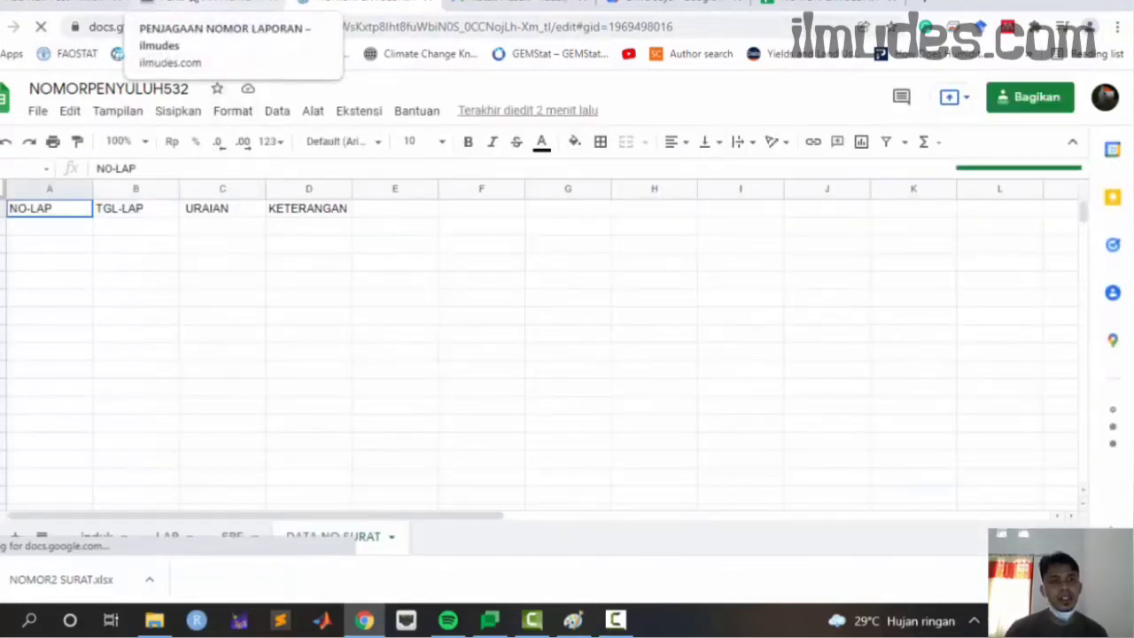
# - In the published post's form, set No. LAP to 1 and Tgl LAP to 01/24/2022
pyautogui.click(204, 2)
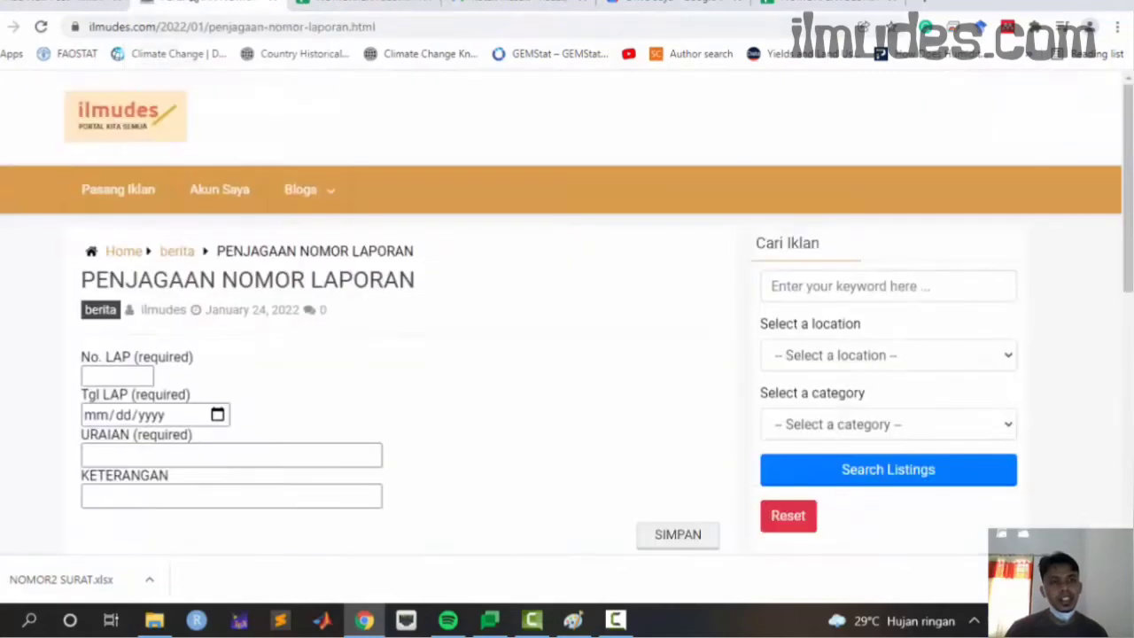
pyautogui.click(144, 375)
pyautogui.click(146, 372)
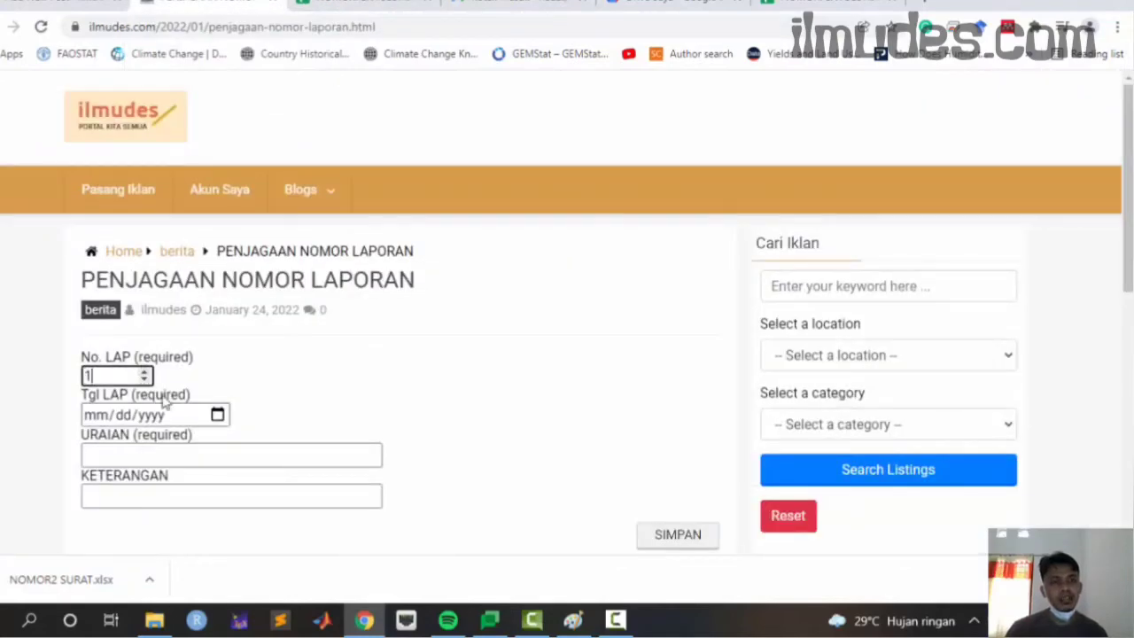
pyautogui.click(217, 415)
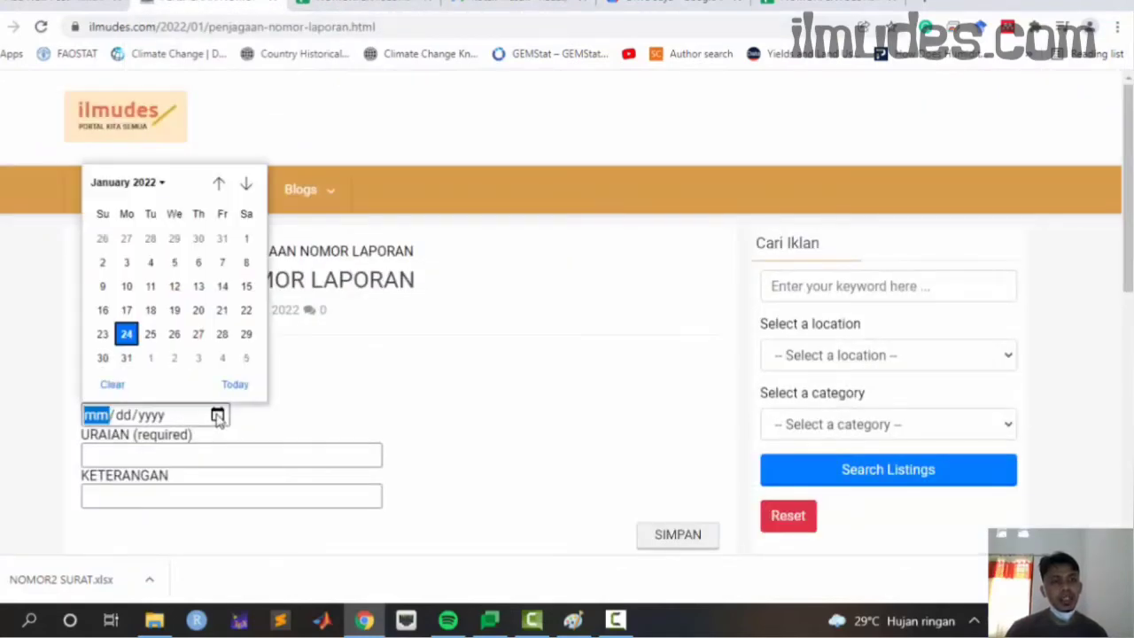
pyautogui.click(127, 334)
# - Enter LAPORAN KEGIATAN 3 as URAIAN and BANYAK PESERTA as KETERANGAN, and submit the form
pyautogui.click(168, 456)
pyautogui.write('LAPORAN KEGIA')
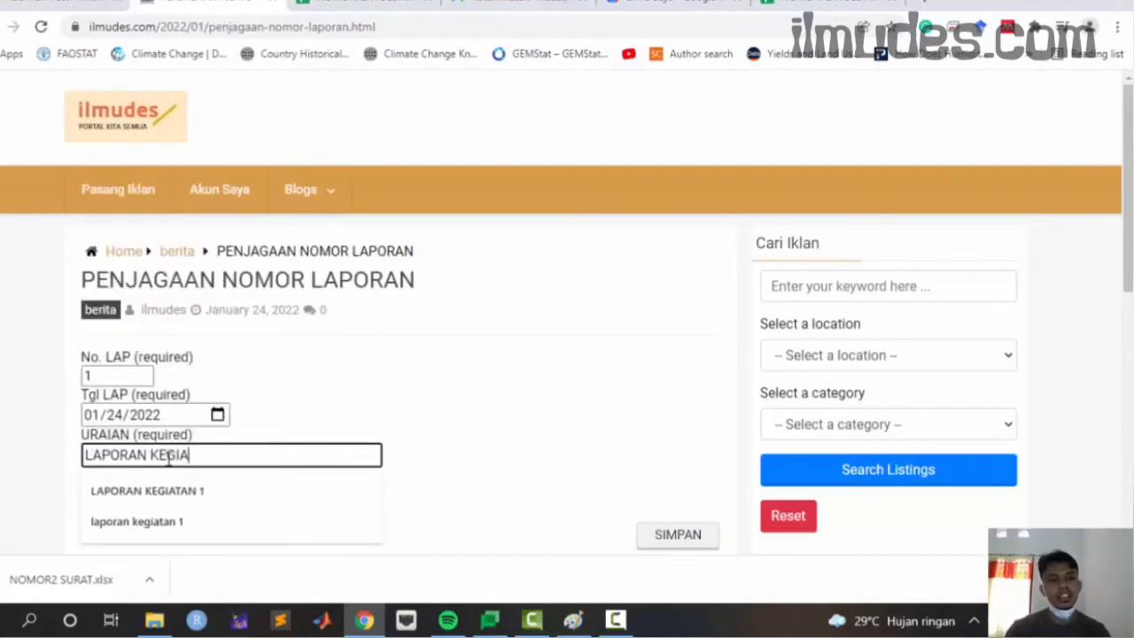
pyautogui.write('TAN 3')
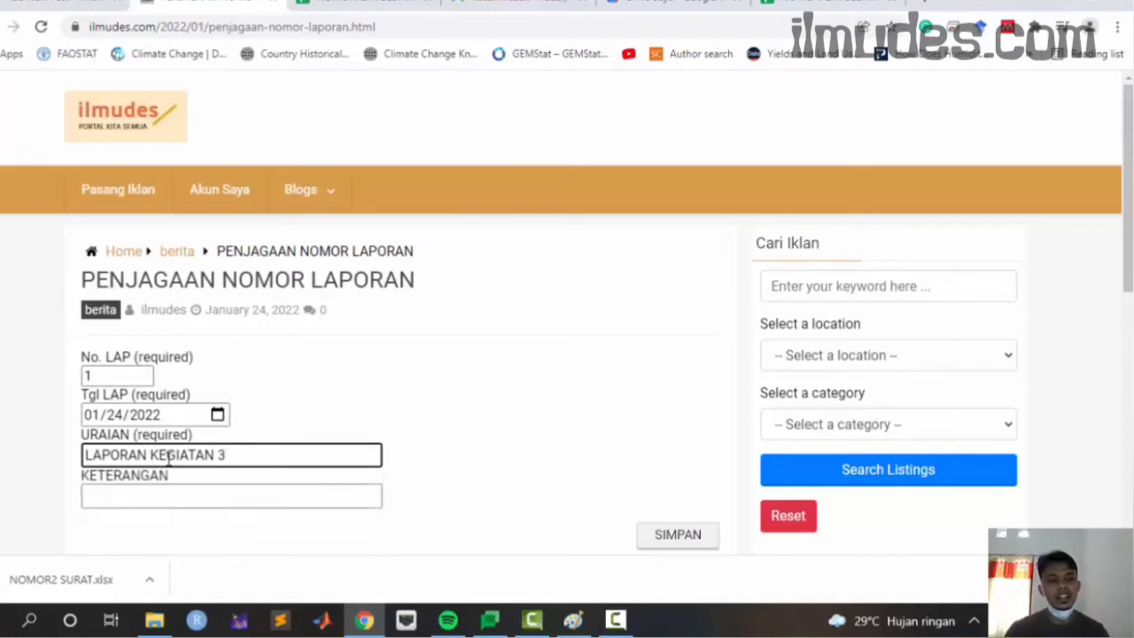
pyautogui.click(163, 498)
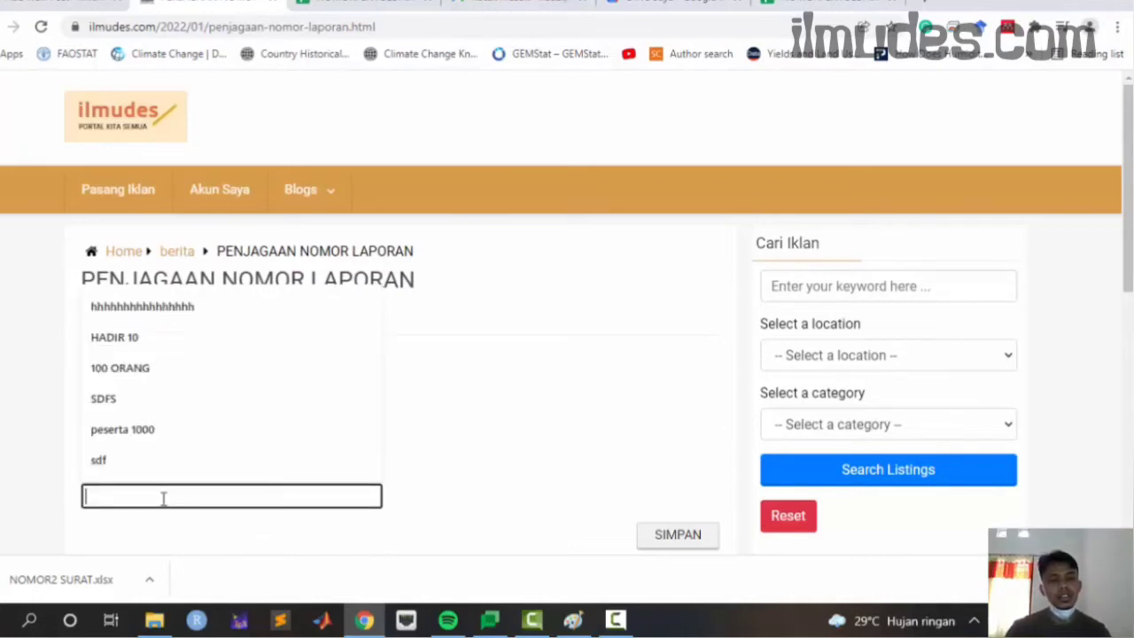
pyautogui.write('BANYAK PESERTA')
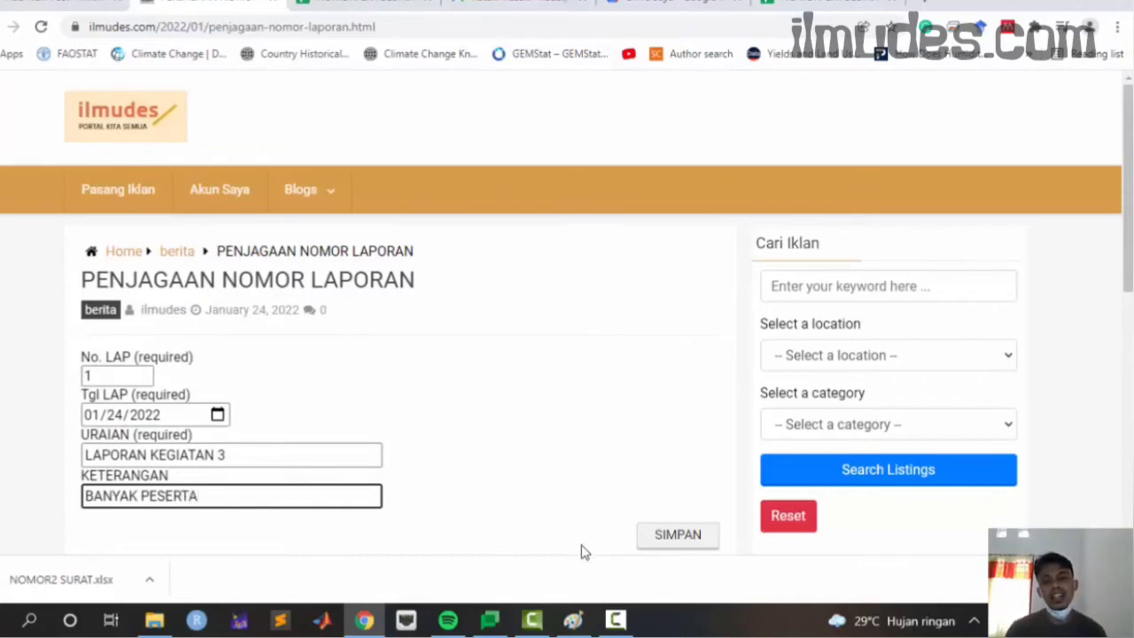
pyautogui.click(652, 545)
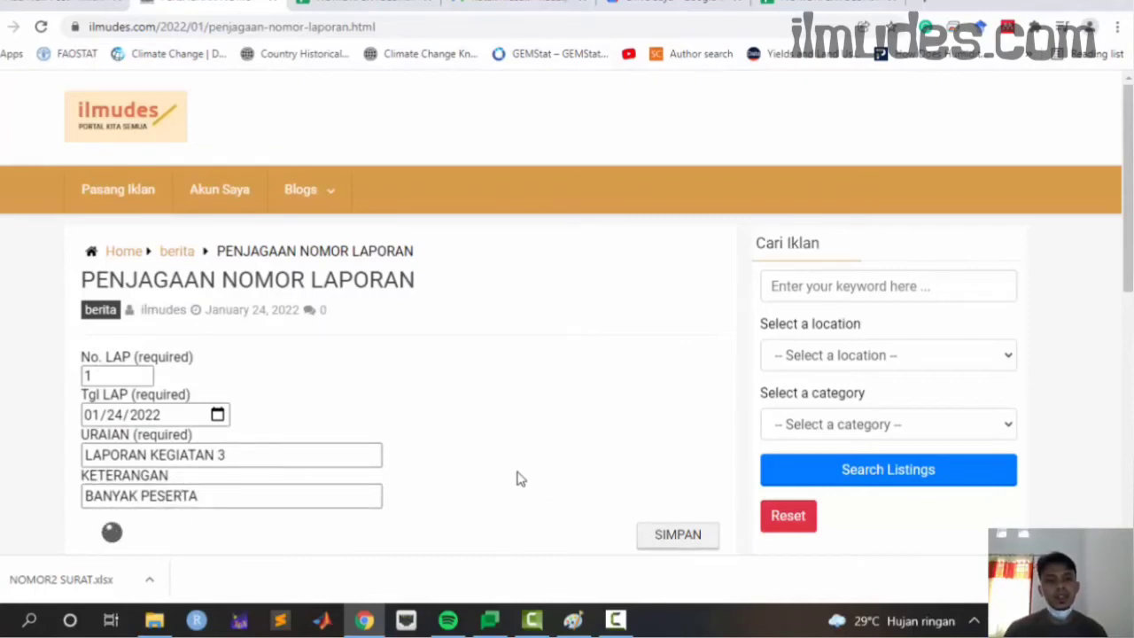
# - Check the form's submission message and the first entry in the DATA NO SURAT sheet
pyautogui.scroll(-4, 332, 398)
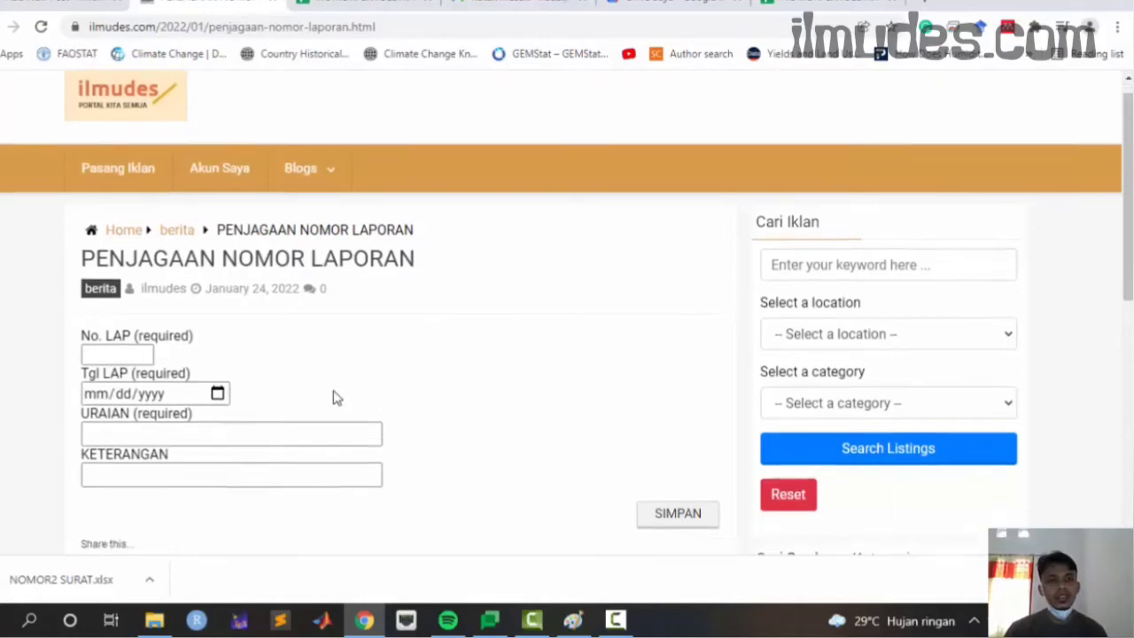
pyautogui.scroll(1, 377, 307)
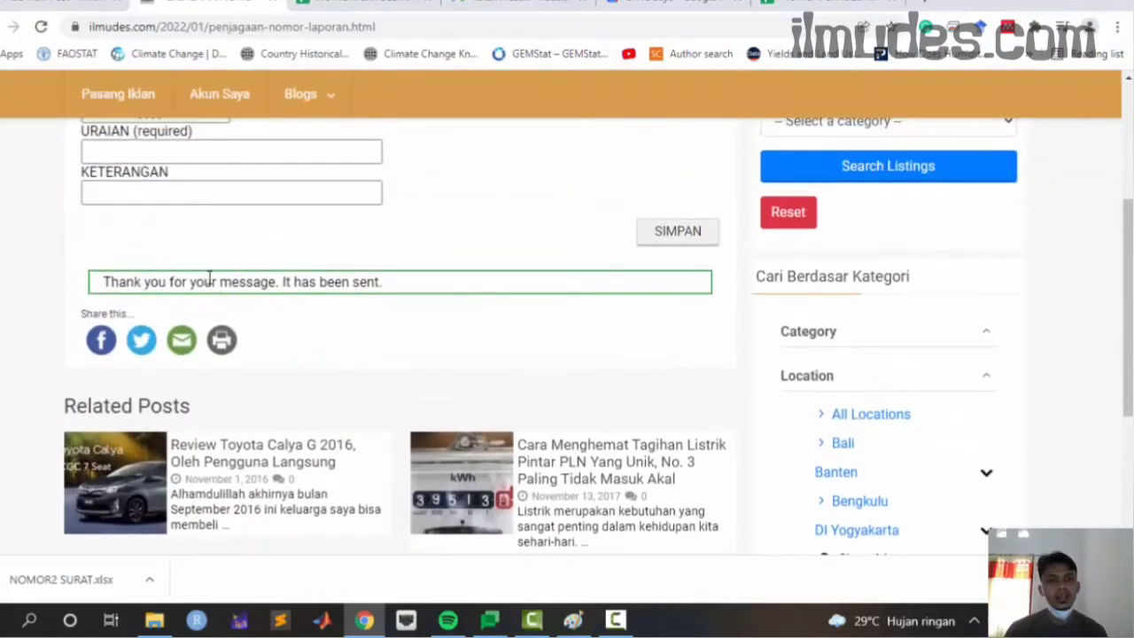
pyautogui.scroll(5, 302, 282)
pyautogui.click(350, 5)
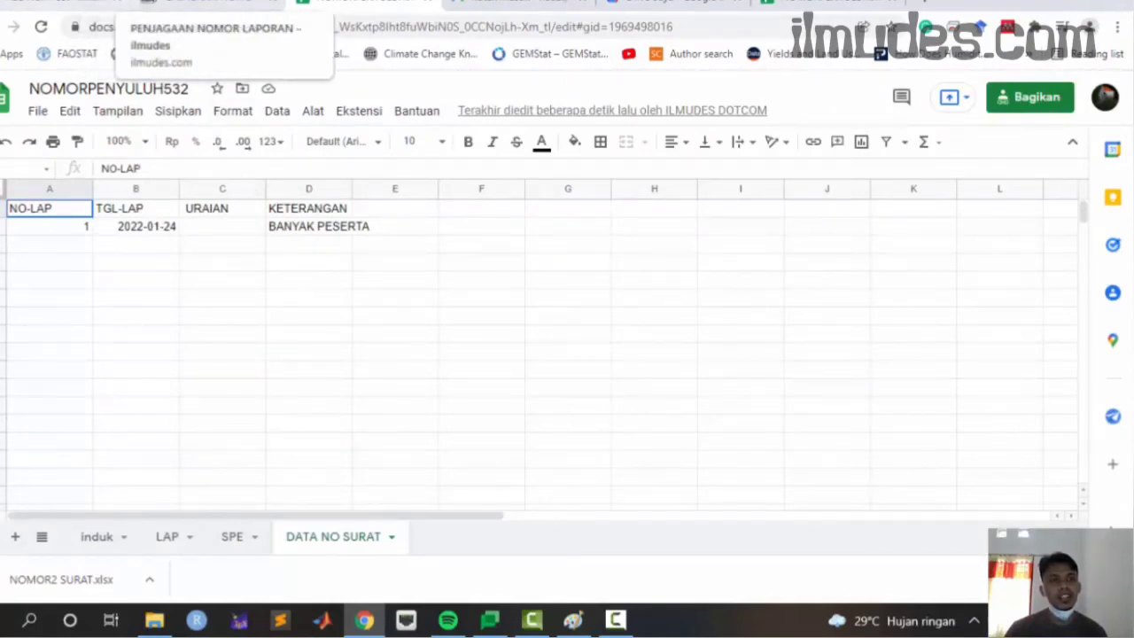
# - Start a second entry in the published form with No. LAP 2 and Tgl LAP 01/24/2022
pyautogui.click(177, 6)
pyautogui.click(143, 288)
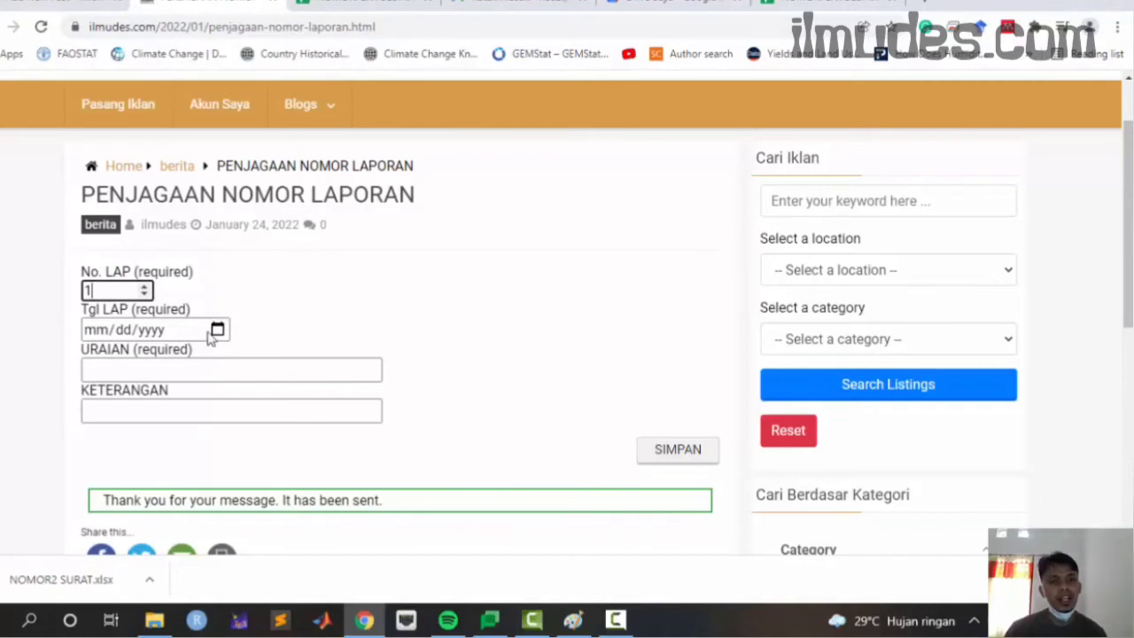
pyautogui.click(143, 287)
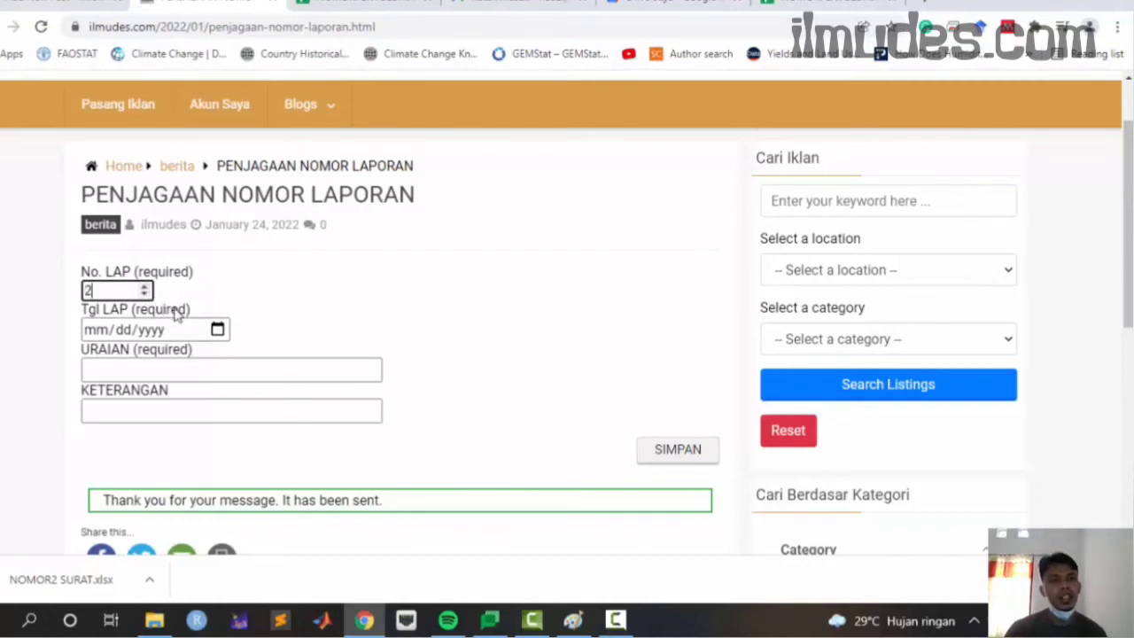
pyautogui.click(217, 329)
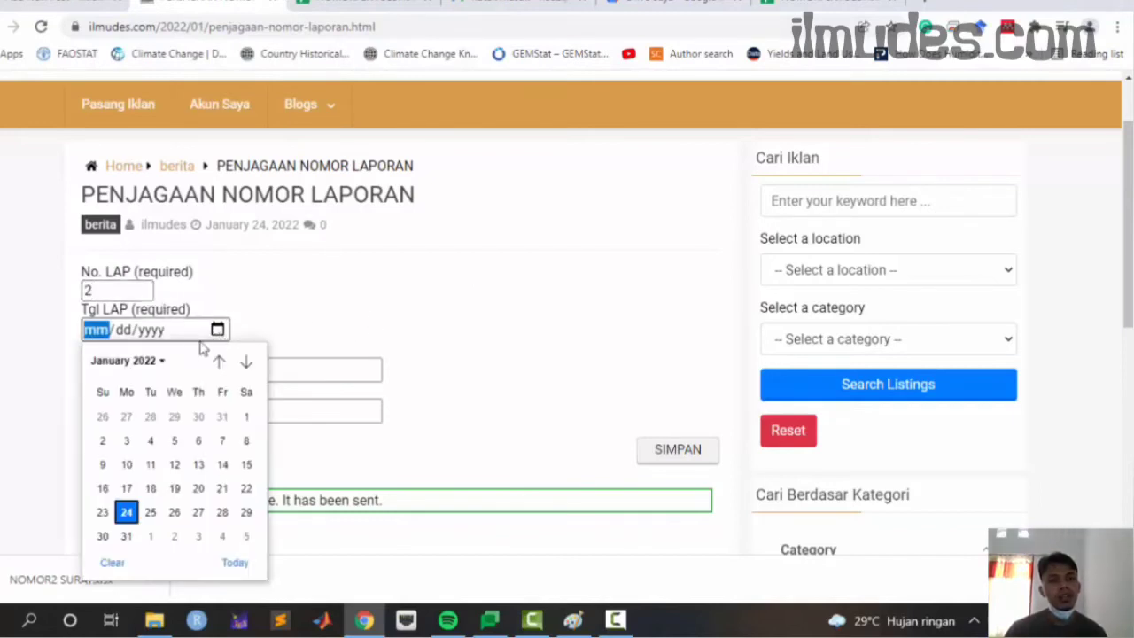
pyautogui.click(125, 511)
# - Enter DFGDG as URAIAN and DGFDGDF as KETERANGAN, and submit the second entry
pyautogui.click(330, 368)
pyautogui.write('DFGDG')
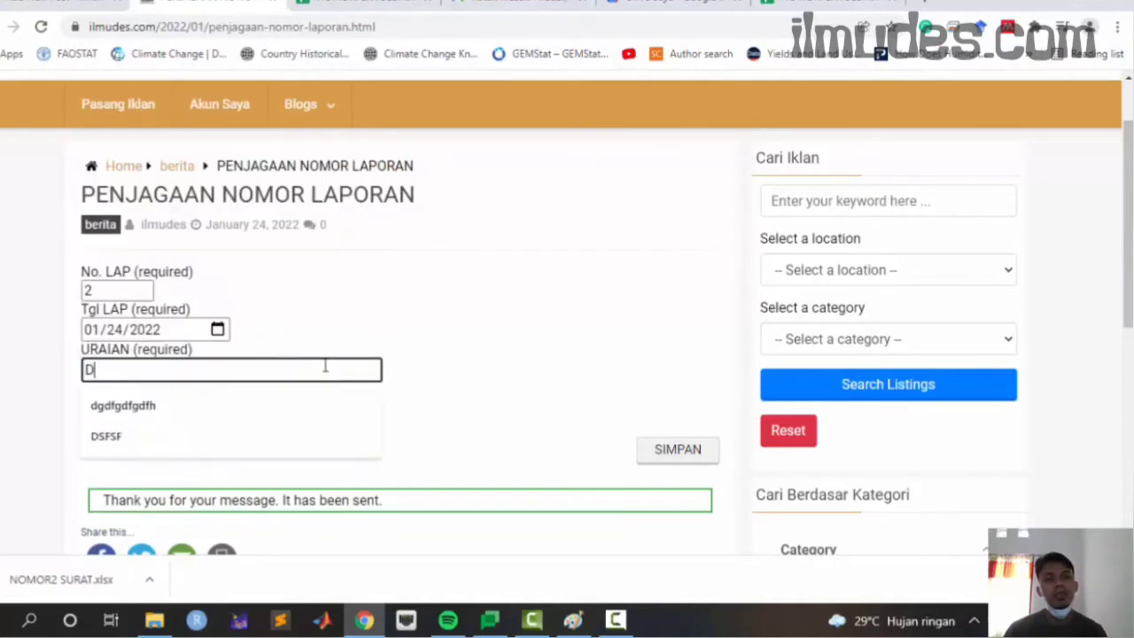
pyautogui.click(322, 411)
pyautogui.write('DGFDGDF')
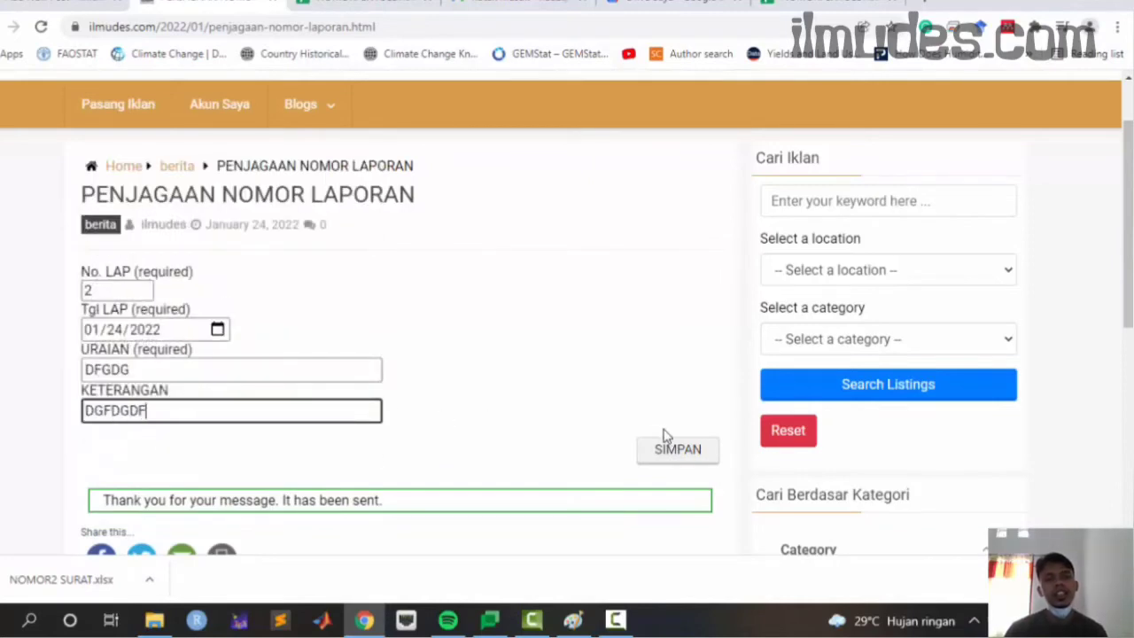
pyautogui.click(678, 450)
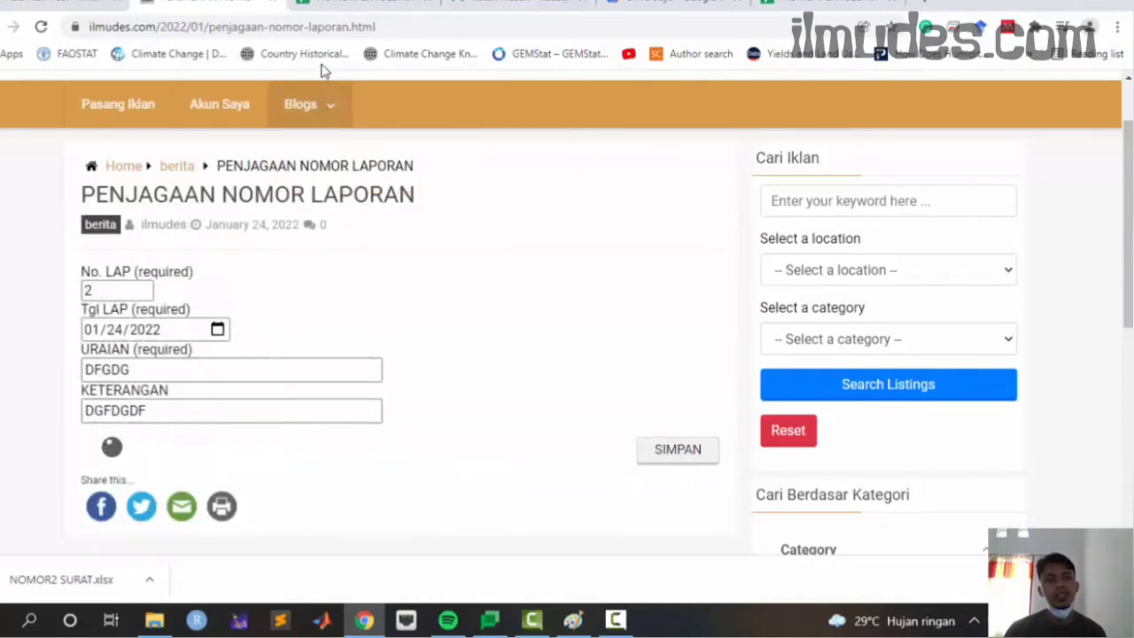
# - Check the second entry's columns in the DATA NO SURAT sheet and return to the WordPress post editor
pyautogui.click(349, 7)
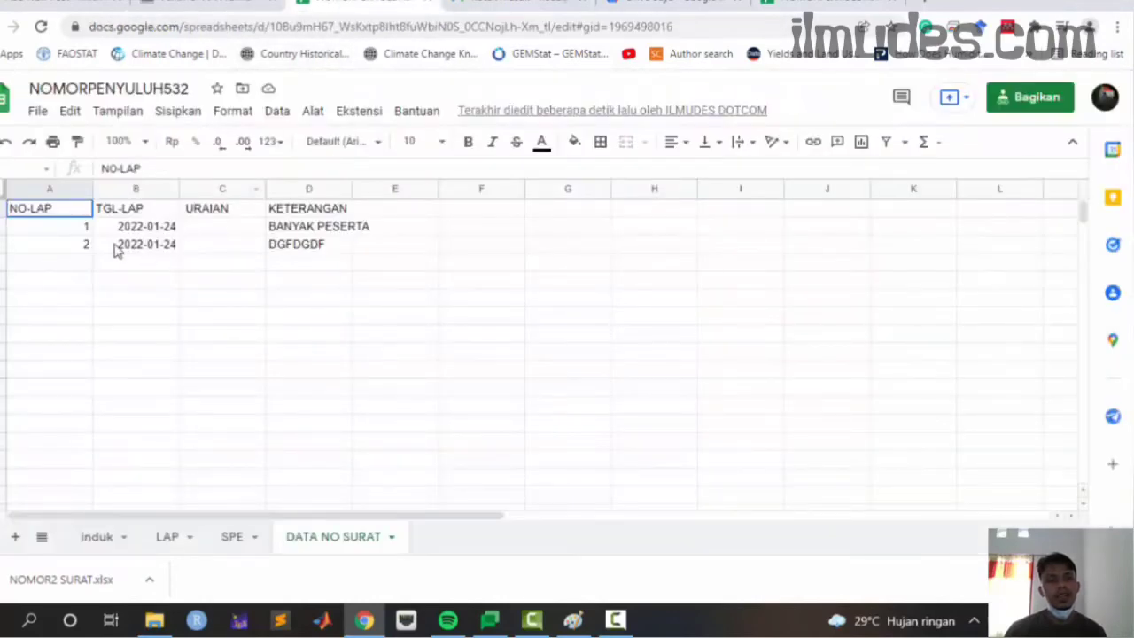
pyautogui.click(177, 7)
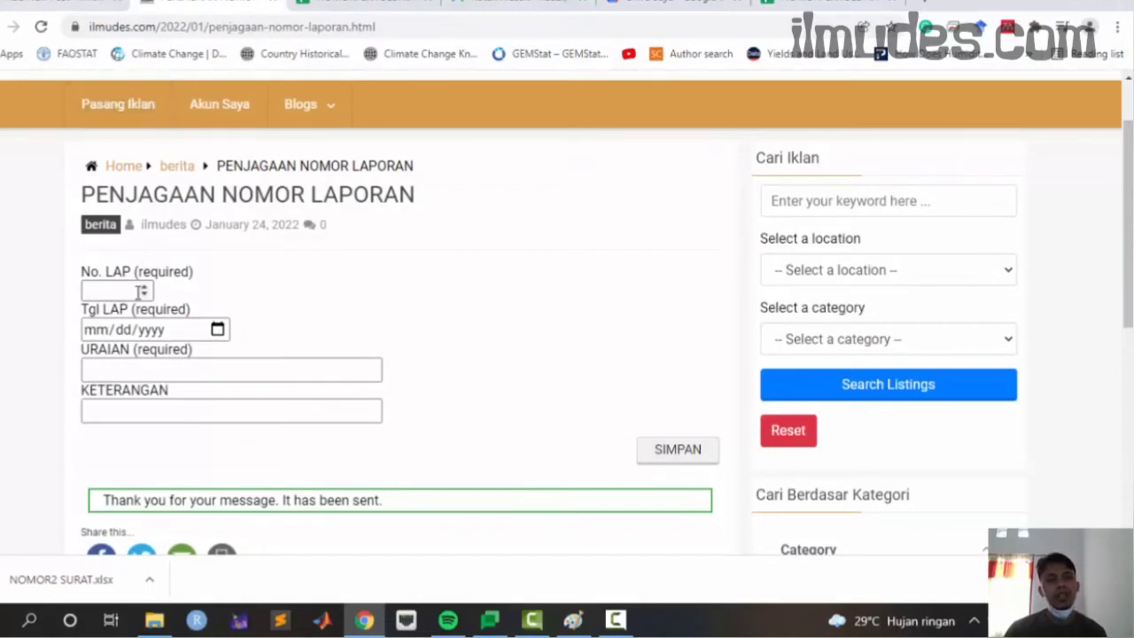
pyautogui.click(84, 4)
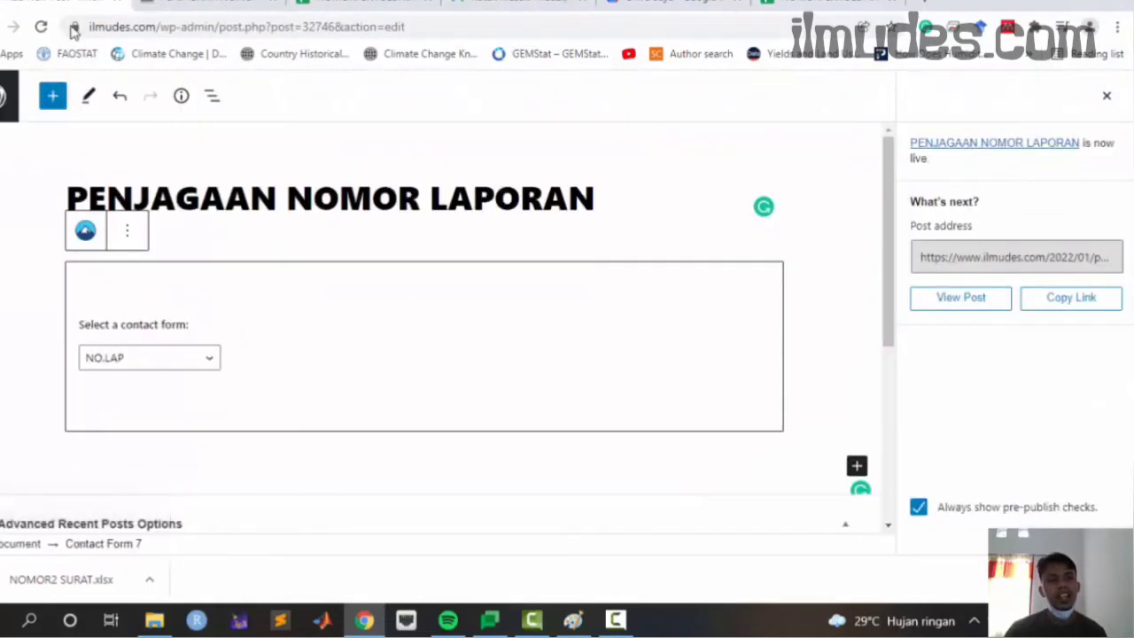
# - Leave the post editor and open the Stylish Google Sheet Reader plugin's main page in the WordPress admin
pyautogui.press('F5')
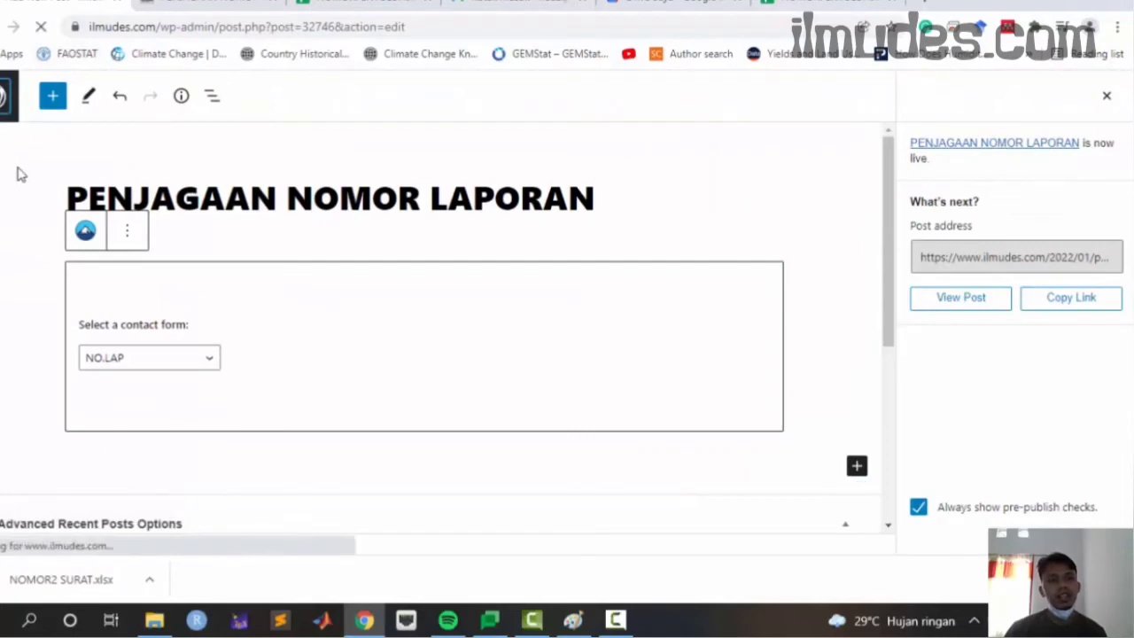
pyautogui.scroll(-6, 17, 266)
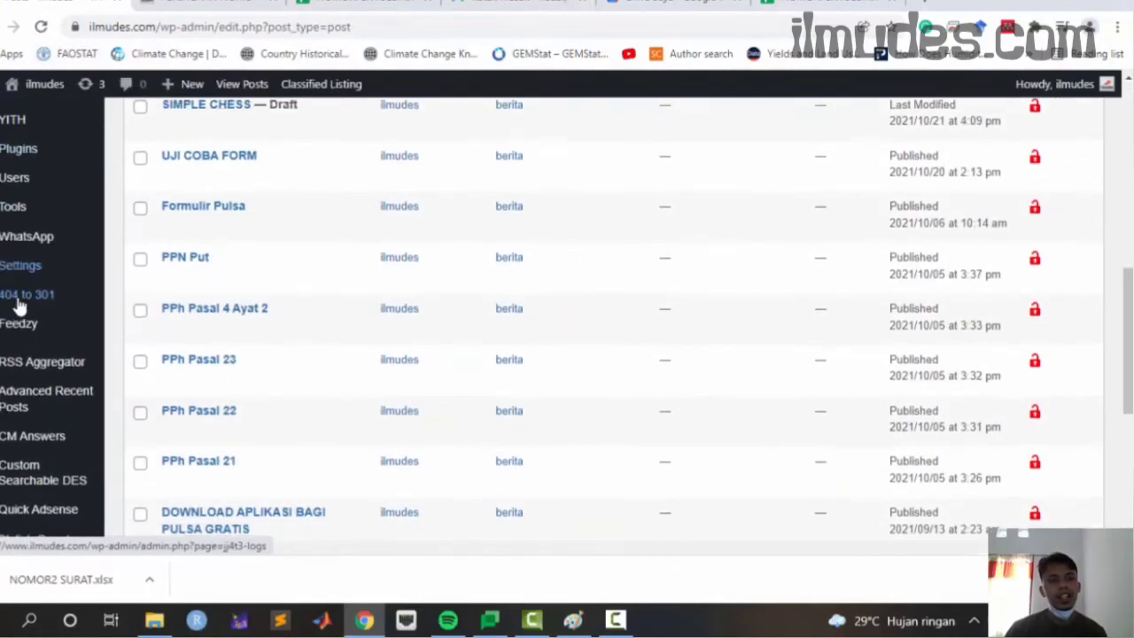
pyautogui.scroll(-2, 19, 306)
pyautogui.moveTo(40, 469)
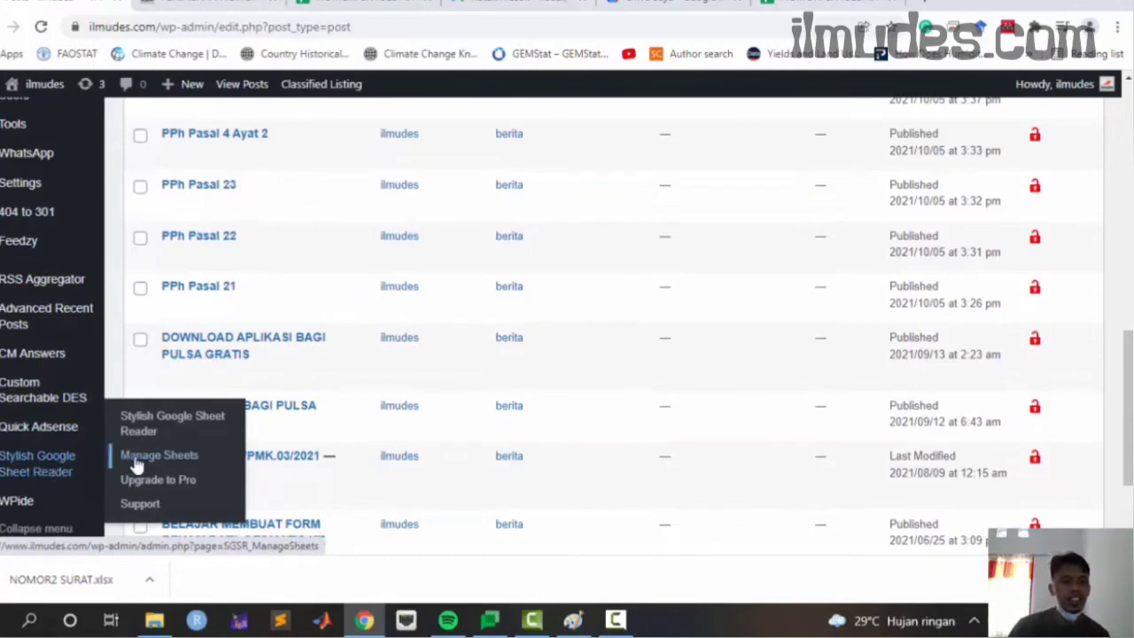
pyautogui.click(169, 430)
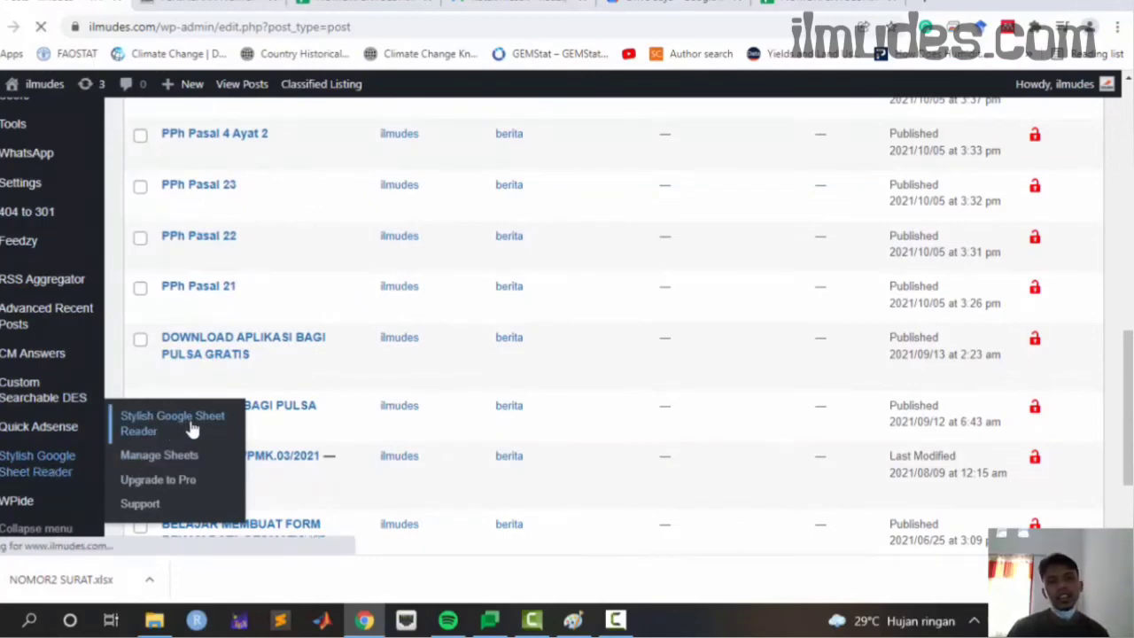
# - Review the plugin's table shortcode format and open its Manage Sheets page
pyautogui.scroll(-5, 369, 342)
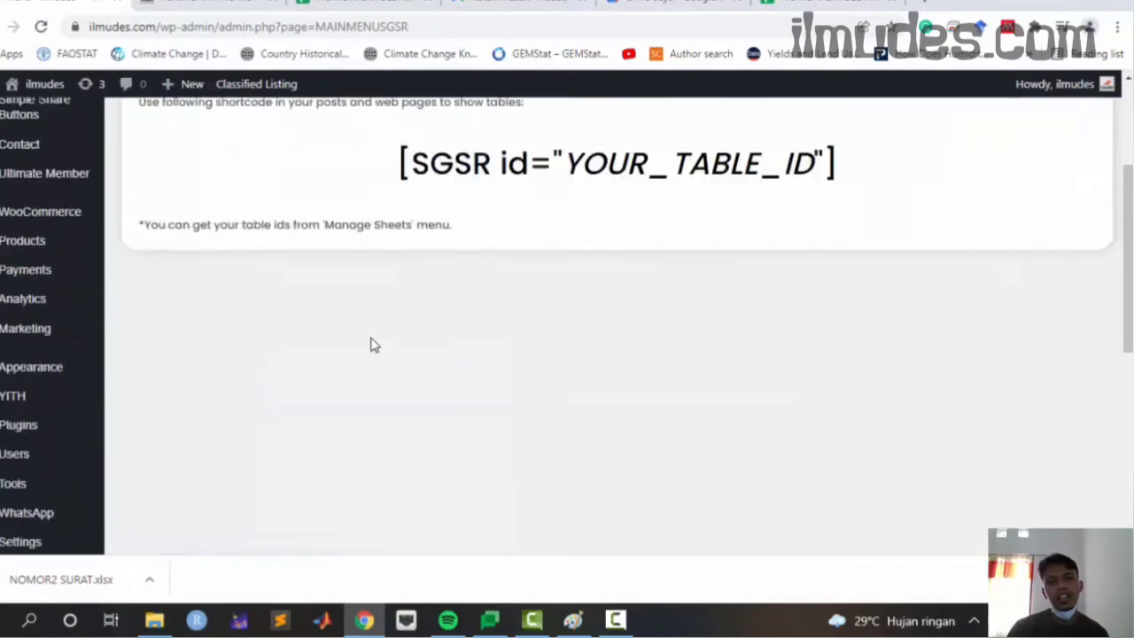
pyautogui.scroll(5, 376, 330)
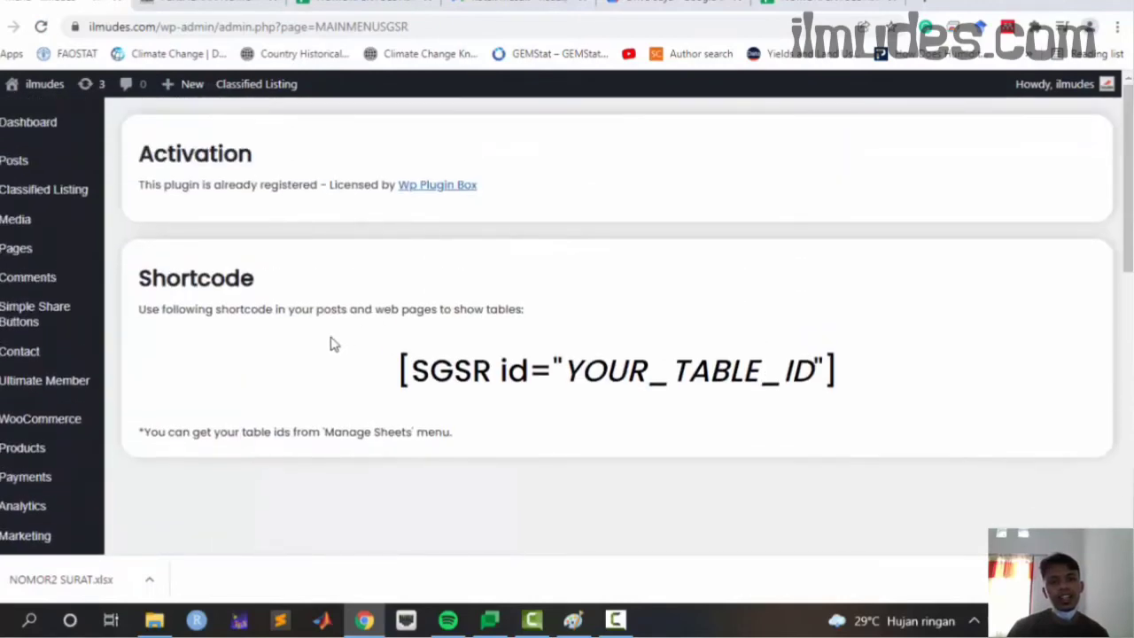
pyautogui.scroll(-8, 53, 337)
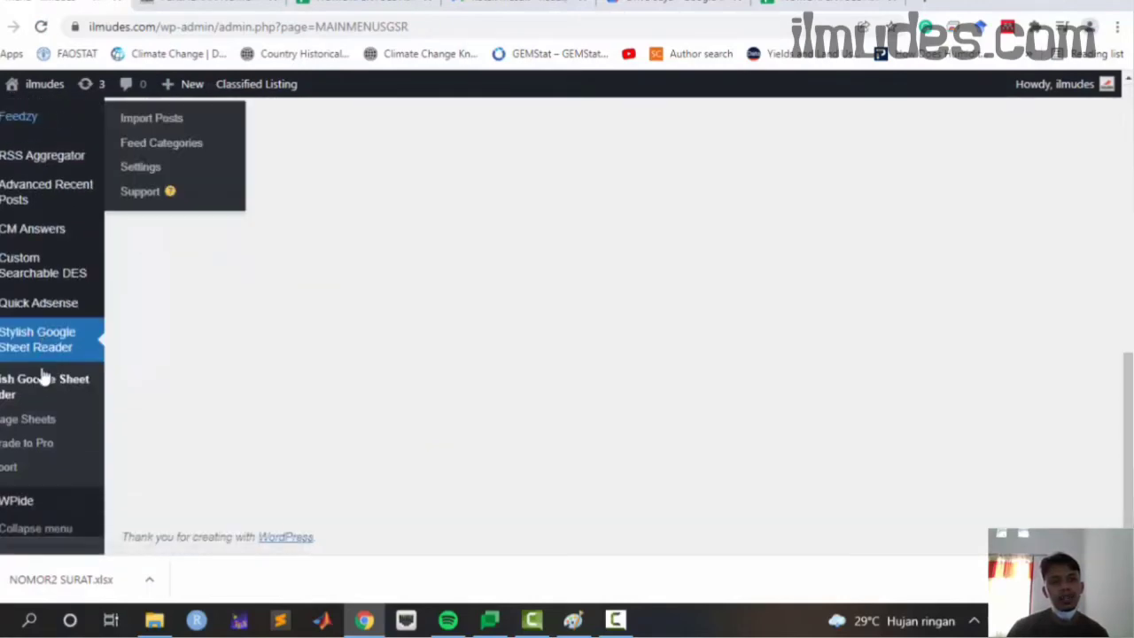
pyautogui.click(37, 420)
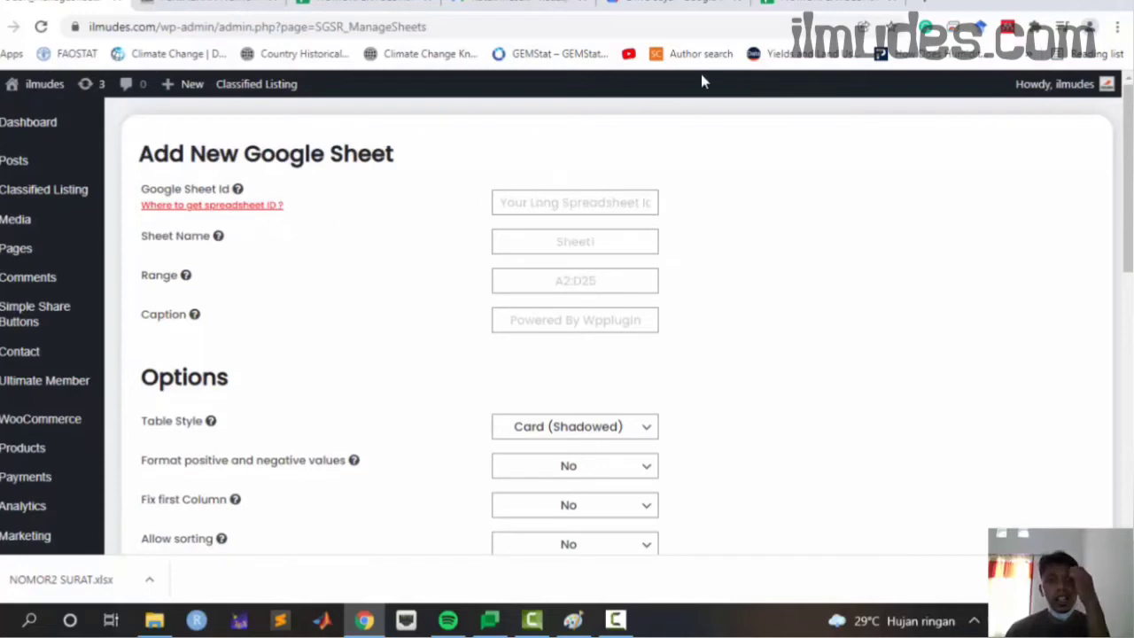
# - Copy the NOMORPENYULUH532 spreadsheet's ID from its address and paste it as the new sheet's Google Sheet Id
pyautogui.click(425, 27)
pyautogui.click(328, 26)
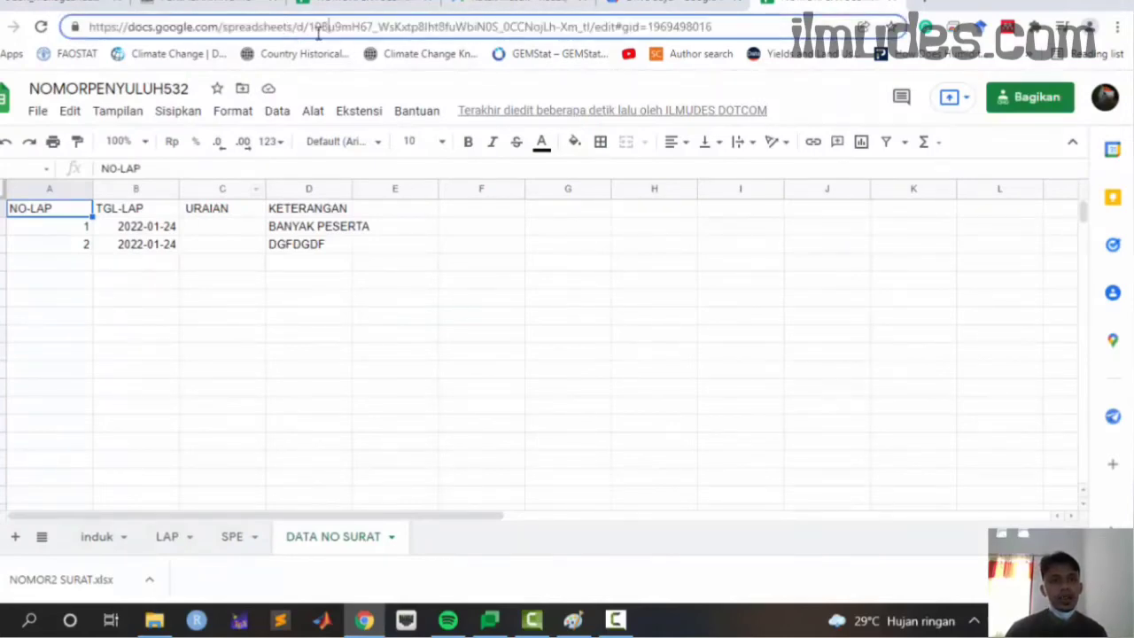
pyautogui.moveTo(310, 26); pyautogui.dragTo(593, 32)
pyautogui.hotkey('ctrl', 'c')
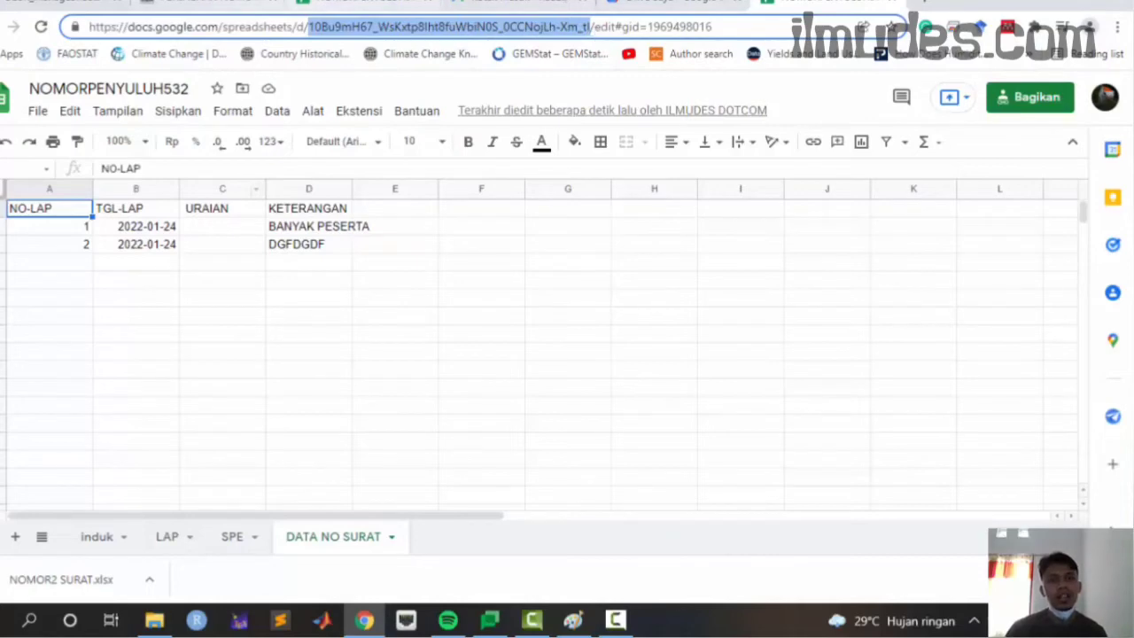
pyautogui.click(51, 4)
pyautogui.click(527, 205)
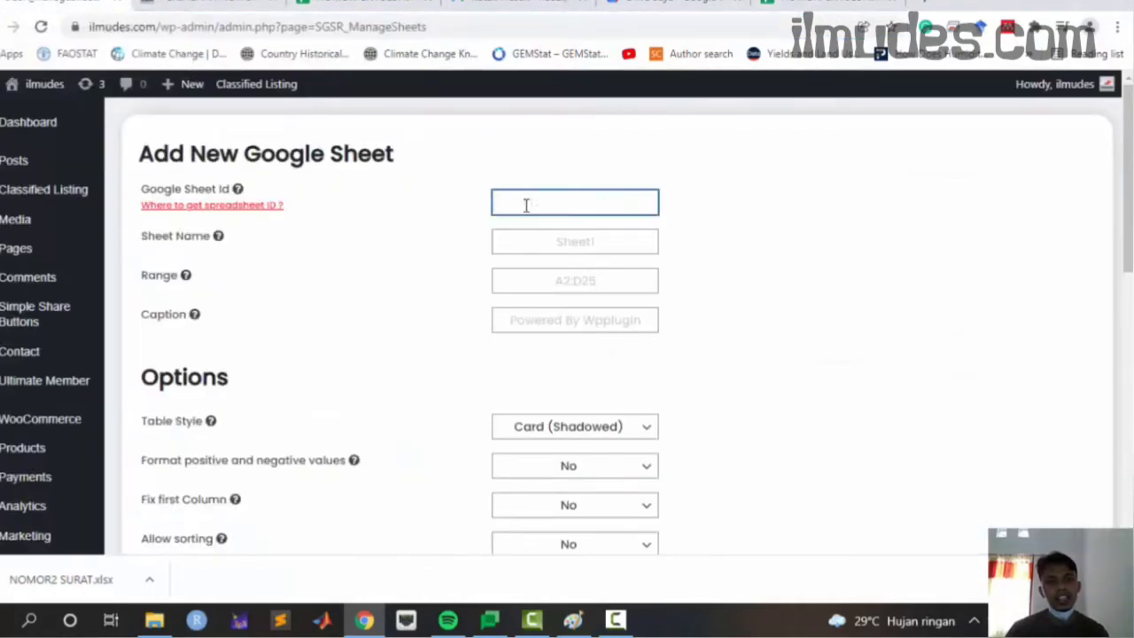
pyautogui.hotkey('ctrl', 'v')
# - Copy the sheet name DATA NO SURAT from the spreadsheet, paste it as Sheet Name, and check the Range limits
pyautogui.click(824, 9)
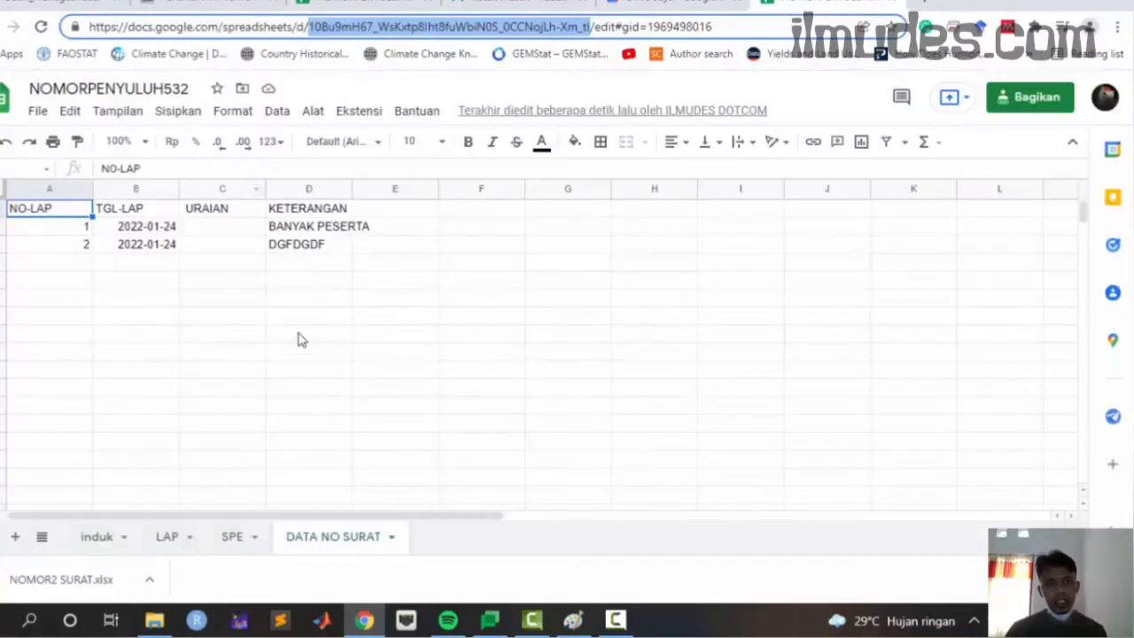
pyautogui.doubleClick(299, 539)
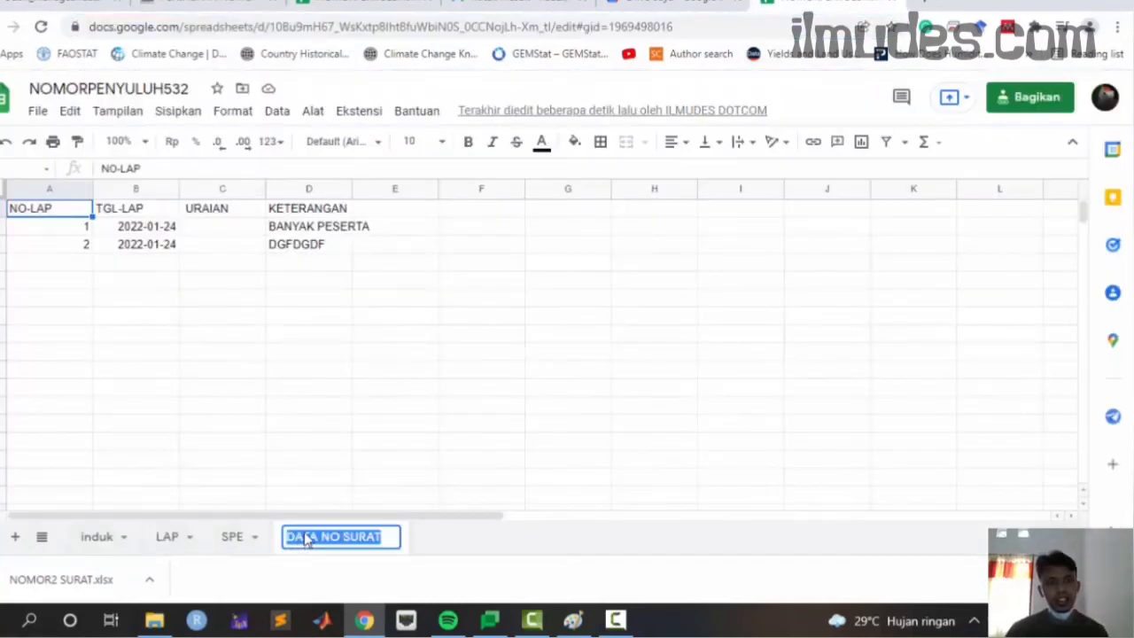
pyautogui.rightClick(310, 547)
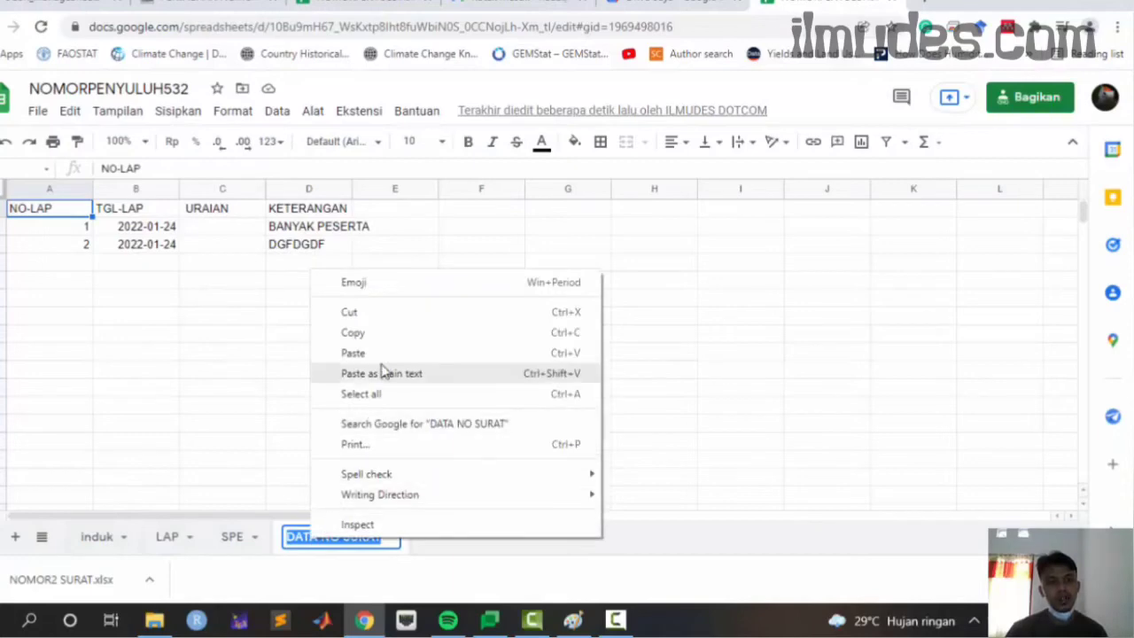
pyautogui.click(371, 326)
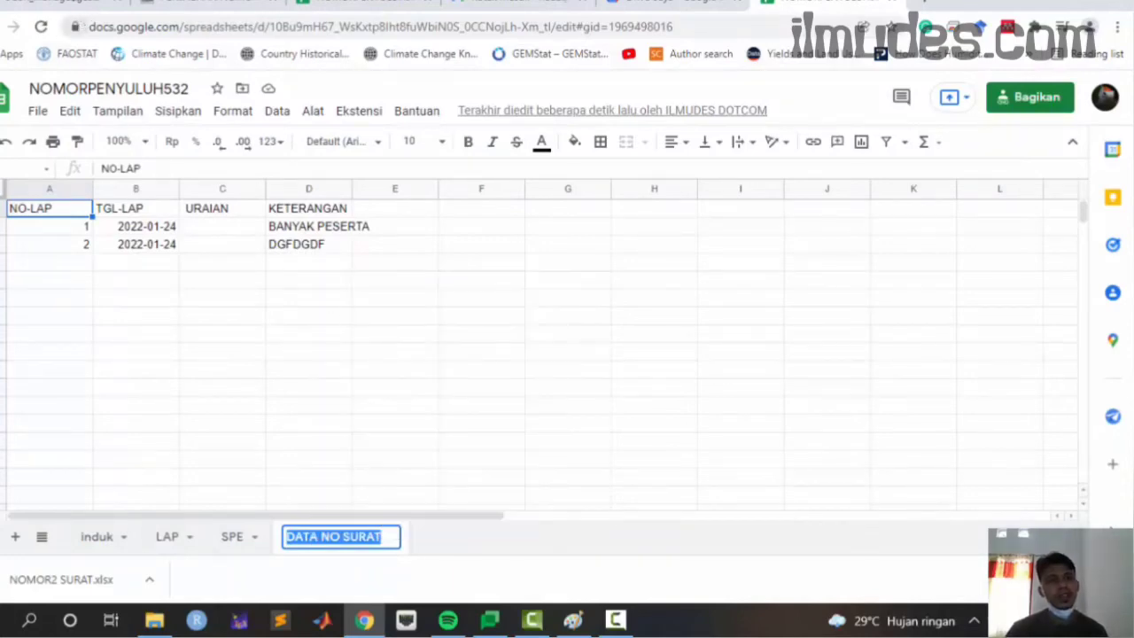
pyautogui.click(80, 8)
pyautogui.click(585, 236)
pyautogui.hotkey('ctrl', 'v')
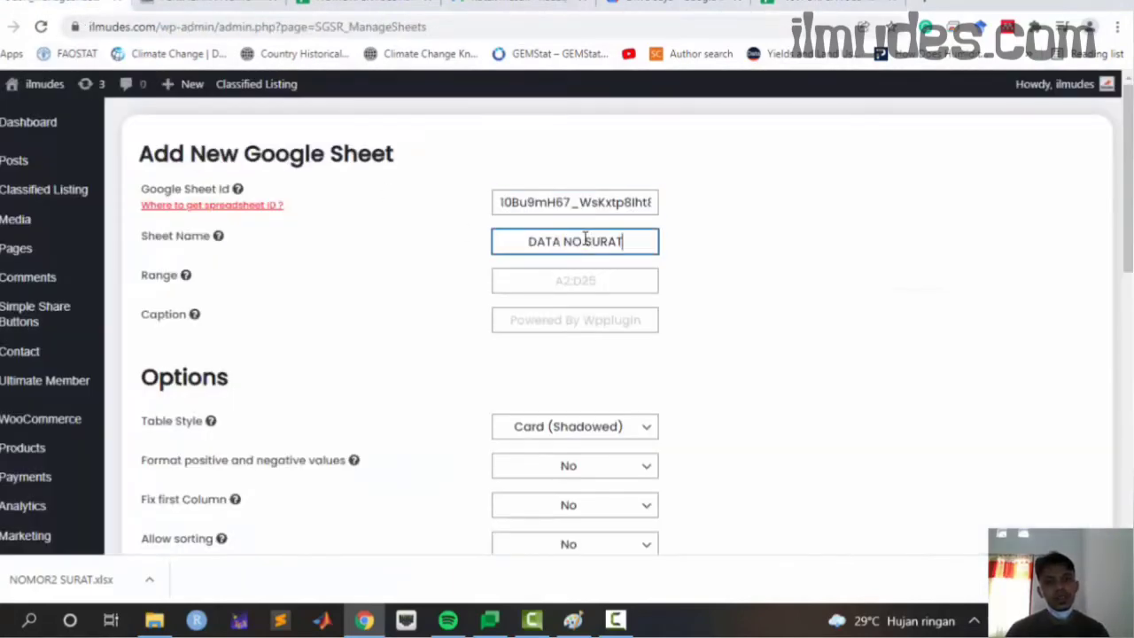
pyautogui.moveTo(547, 288)
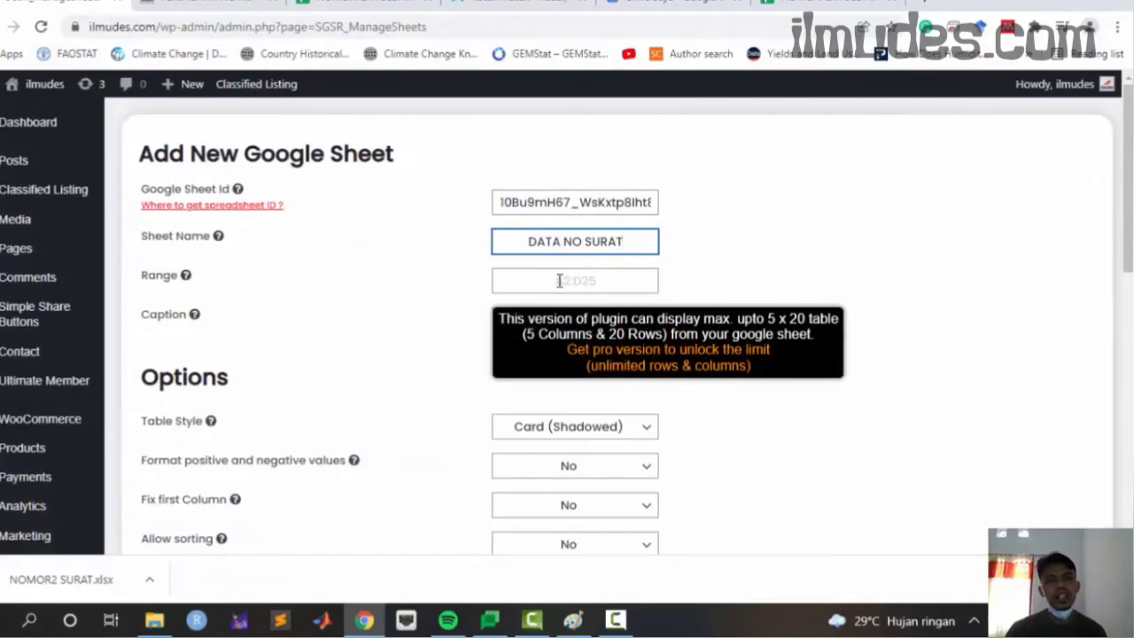
# - In the DATA NO SURAT sheet, enter headers NOMOR TERAKHIR in H1 and TGL LAP in I1, and widen column H
pyautogui.click(802, 7)
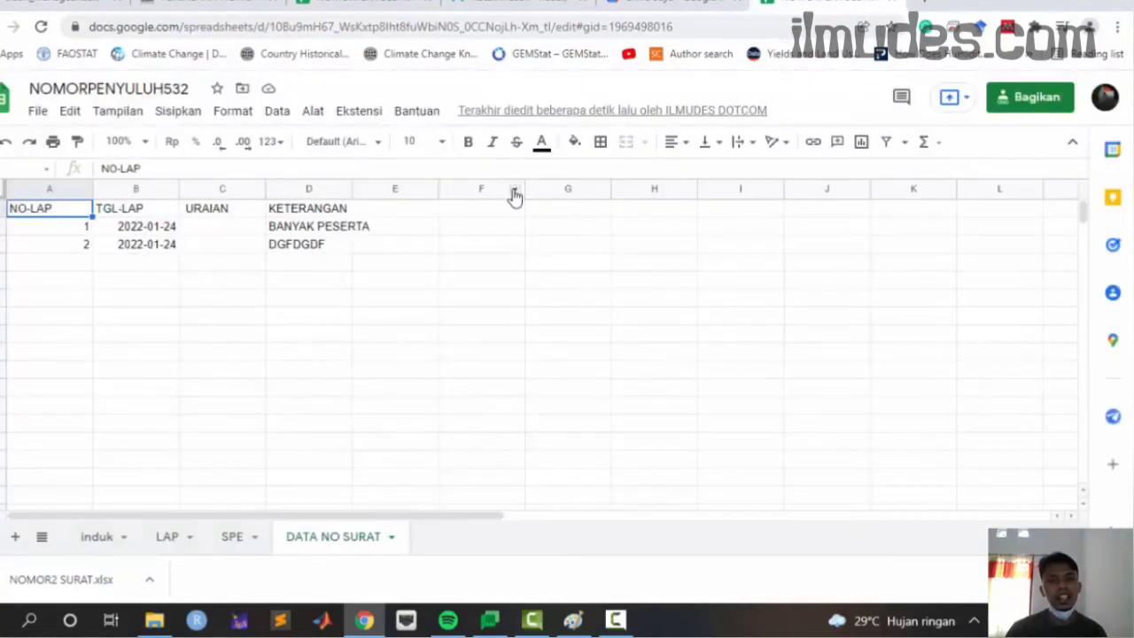
pyautogui.click(648, 229)
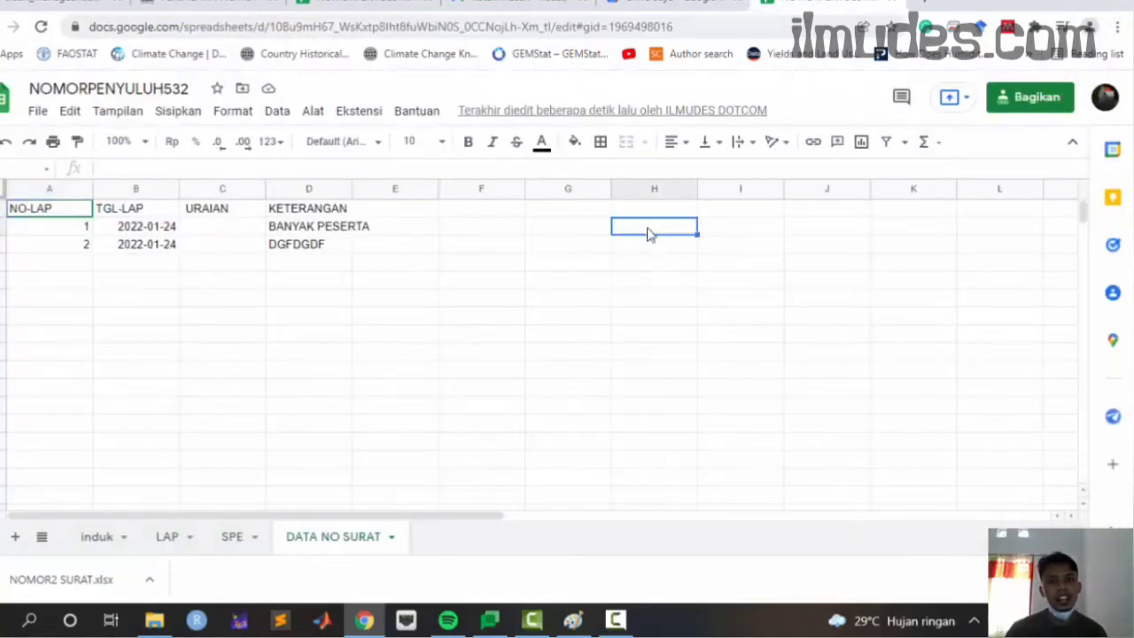
pyautogui.click(652, 214)
pyautogui.write('N')
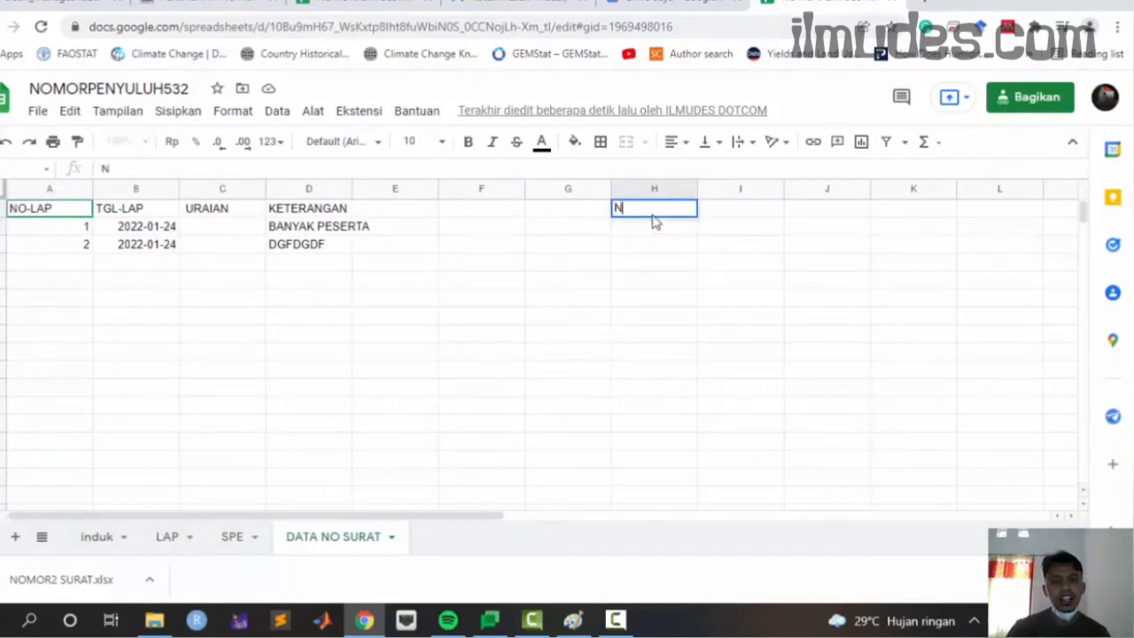
pyautogui.write('OMOR TERAKHIR')
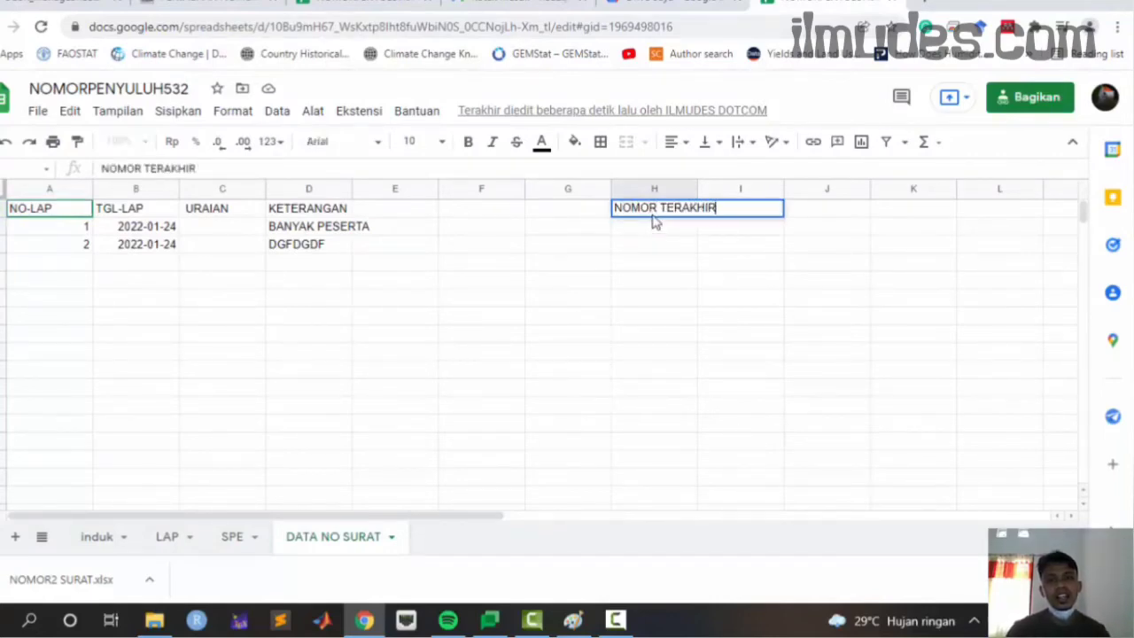
pyautogui.press('Tab')
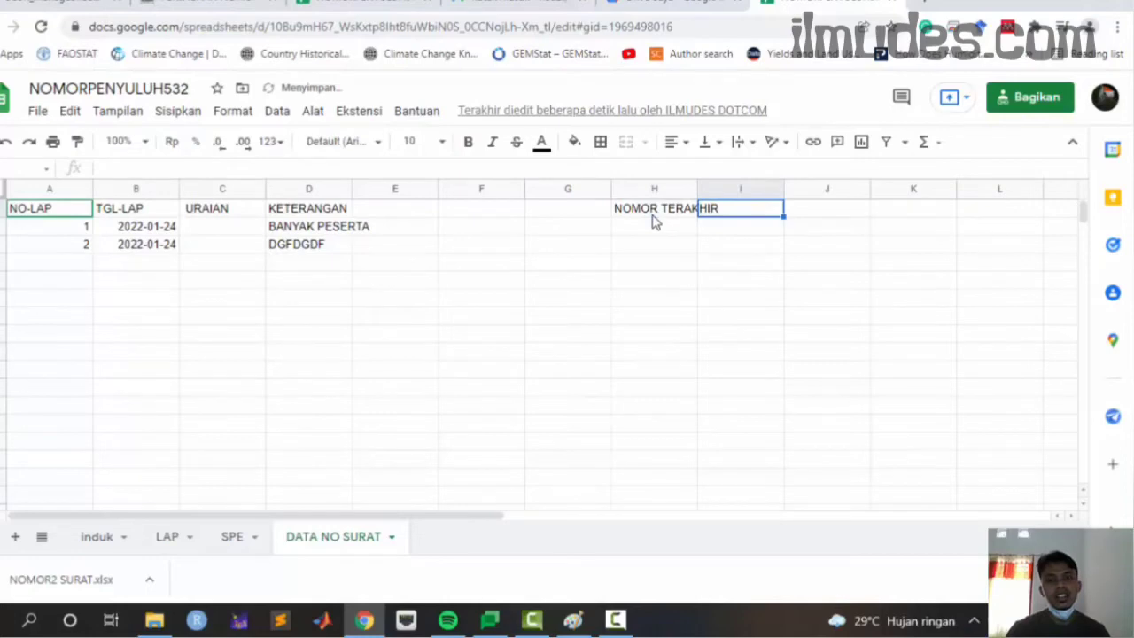
pyautogui.write('TGL LAP')
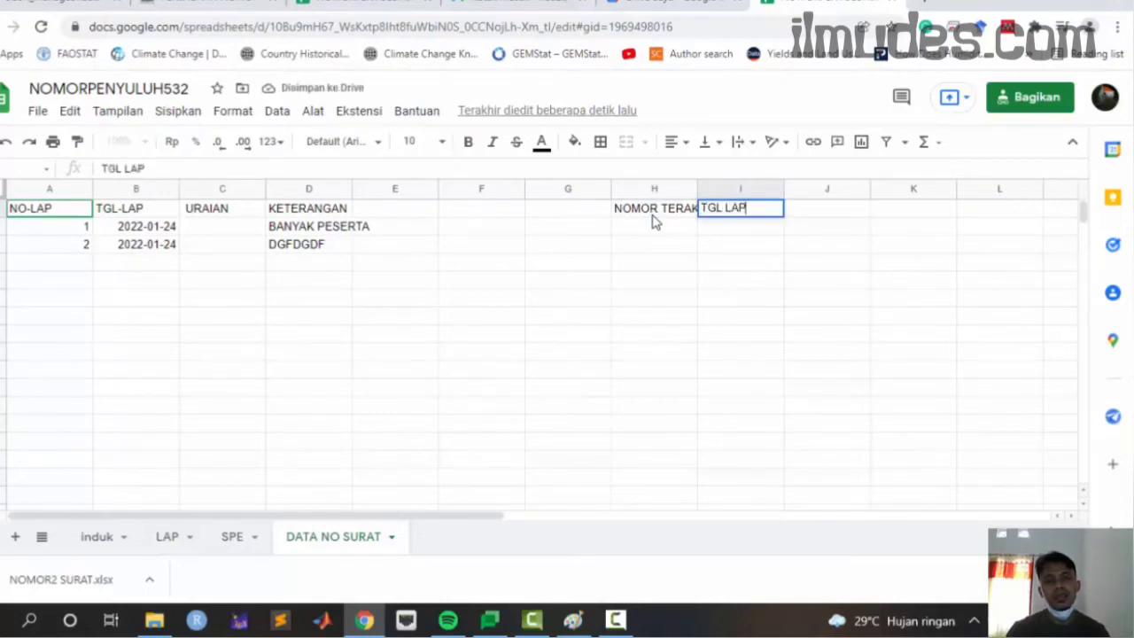
pyautogui.press('Tab')
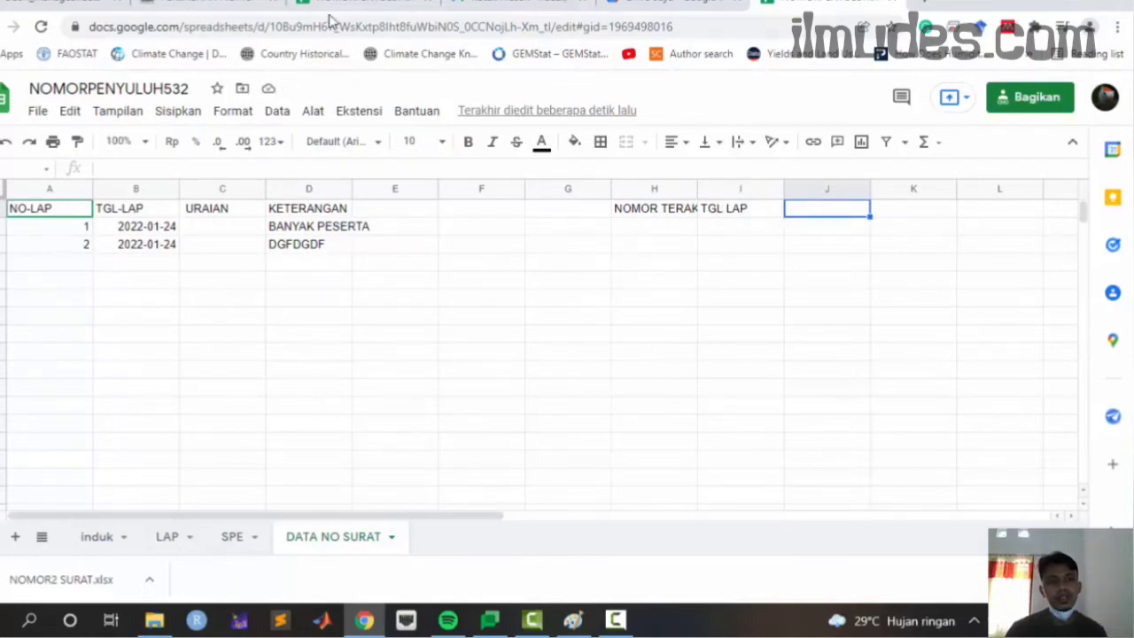
pyautogui.moveTo(696, 190); pyautogui.dragTo(715, 189)
# - Enter a MAX formula in H2 that returns the highest number in the whole NO-LAP column A
pyautogui.click(668, 229)
pyautogui.write('=')
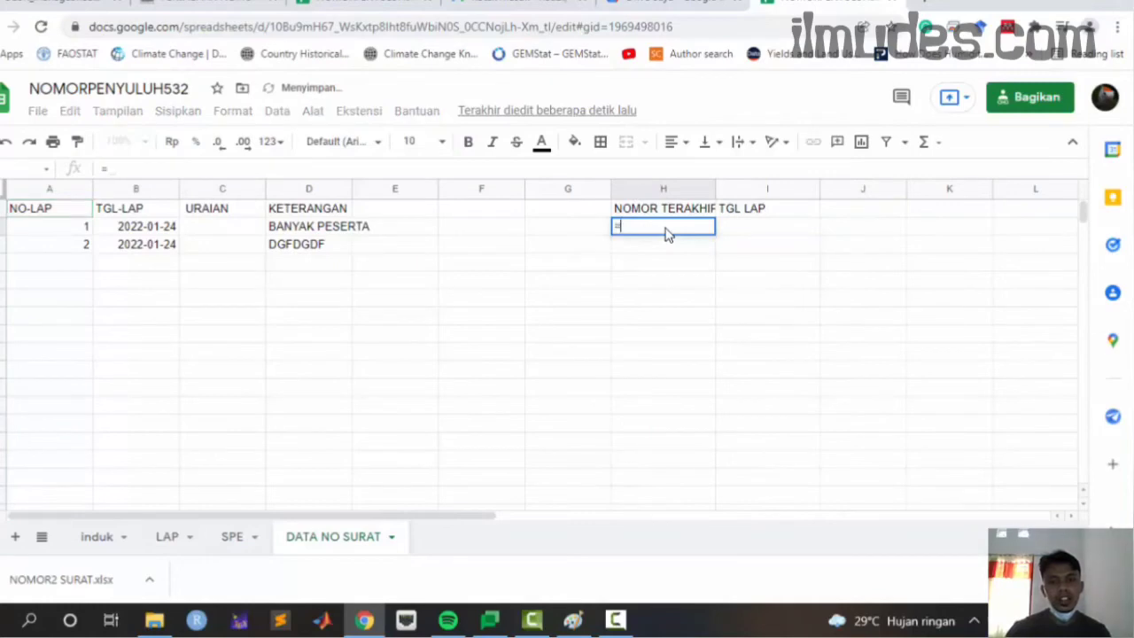
pyautogui.write('MAX(')
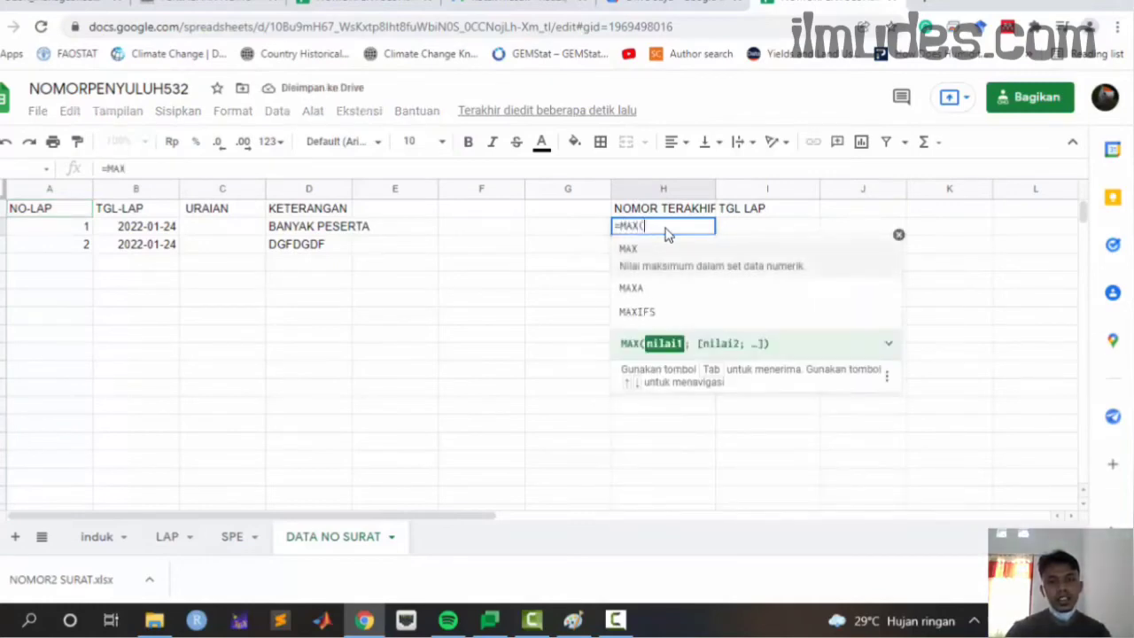
pyautogui.click(49, 189)
pyautogui.press('Return')
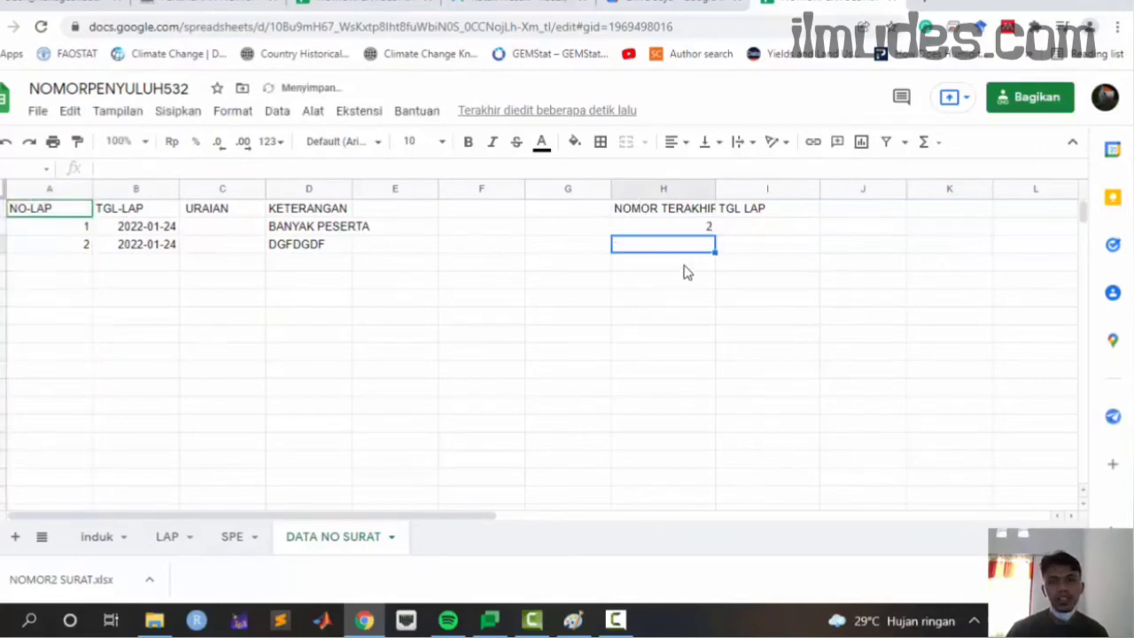
# - Enter =VLOOKUP(H2;A:D;2) in I2 under TGL LAP to return the date of the latest report number
pyautogui.click(752, 231)
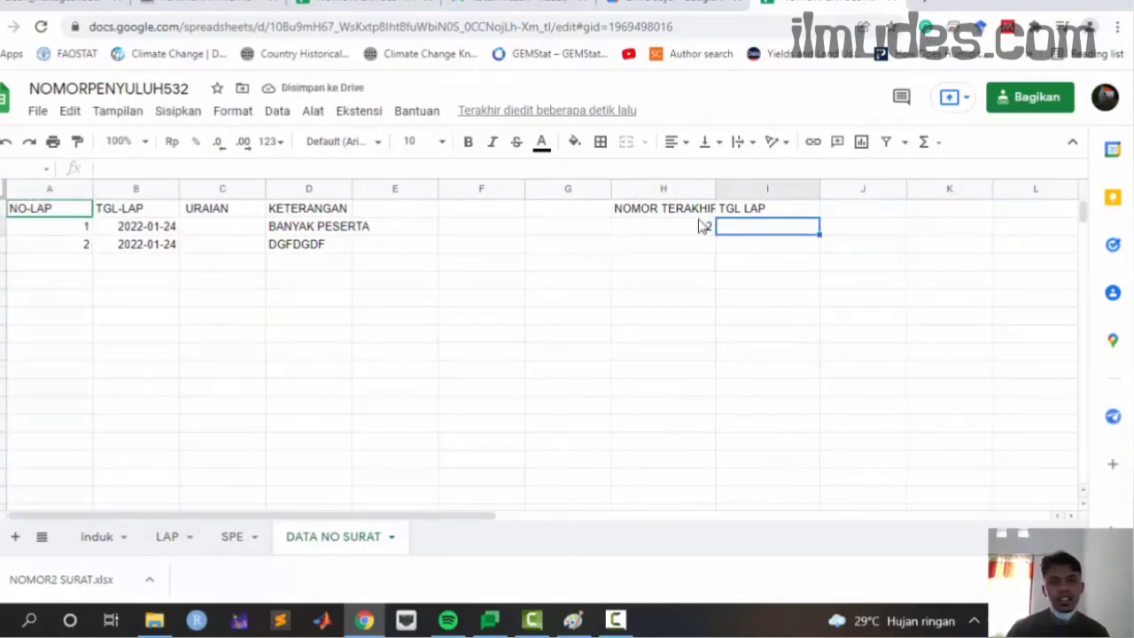
pyautogui.write('=VLOOKUP(')
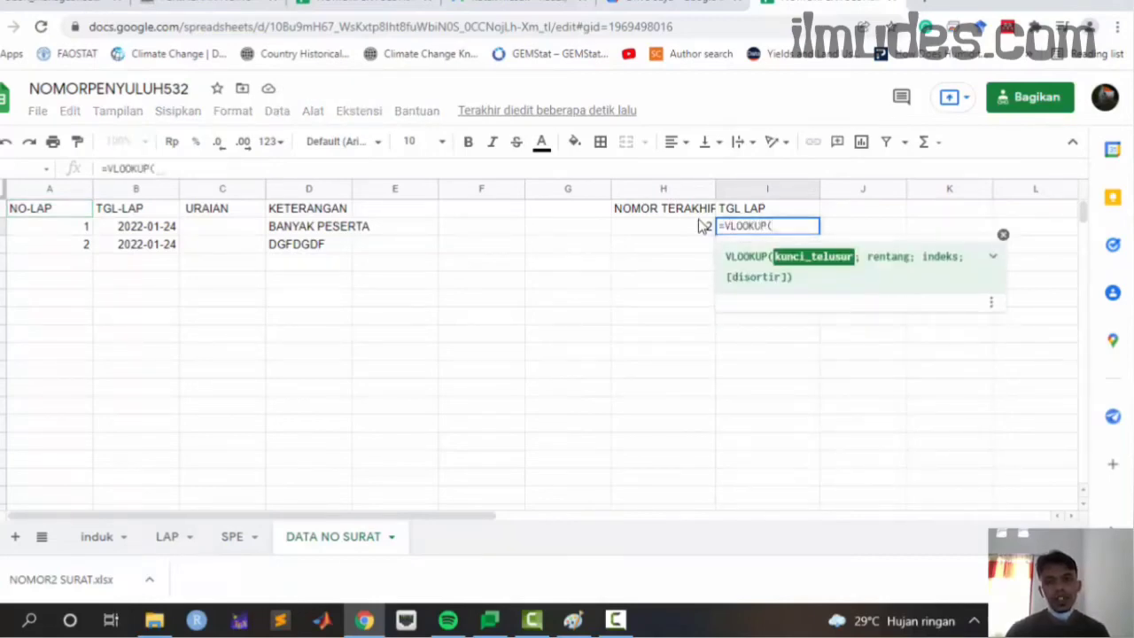
pyautogui.click(704, 226)
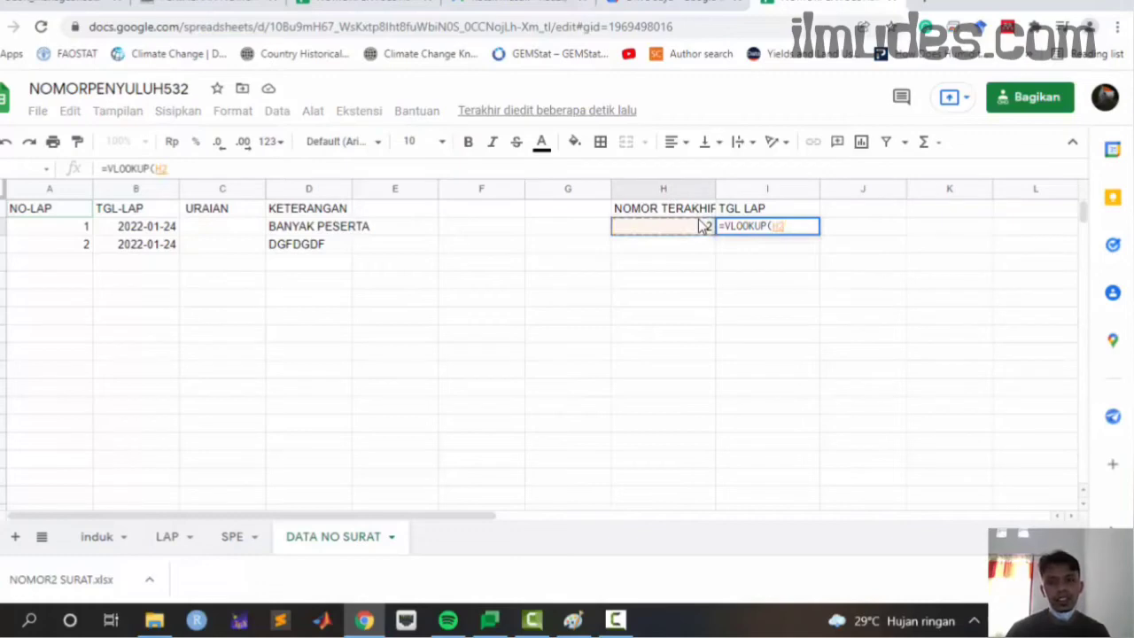
pyautogui.write(';')
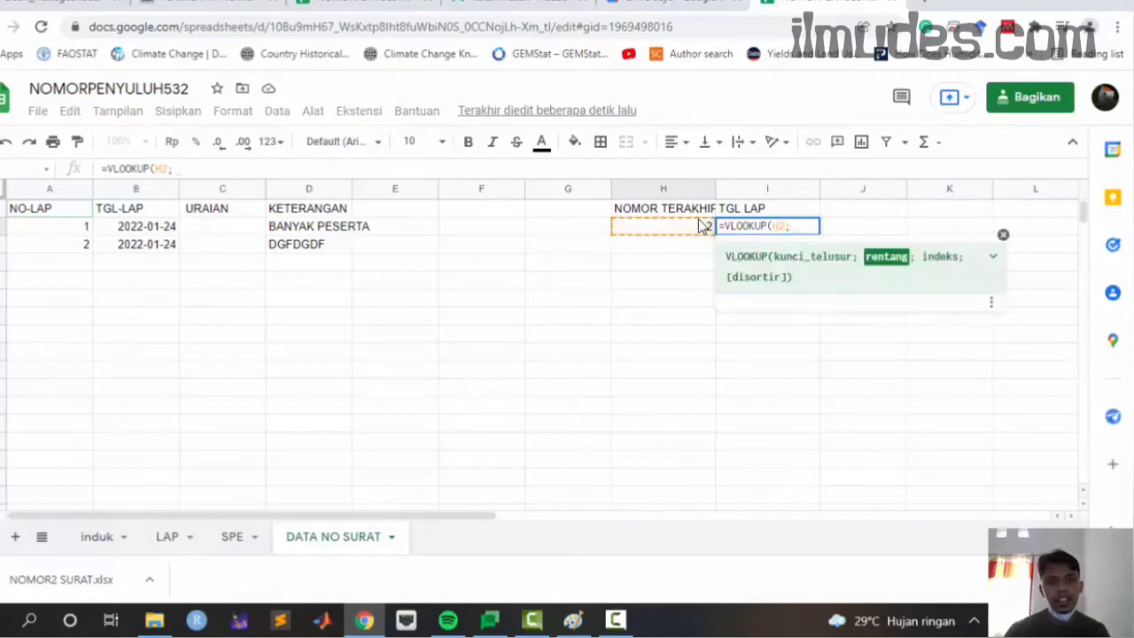
pyautogui.moveTo(69, 234); pyautogui.dragTo(292, 247)
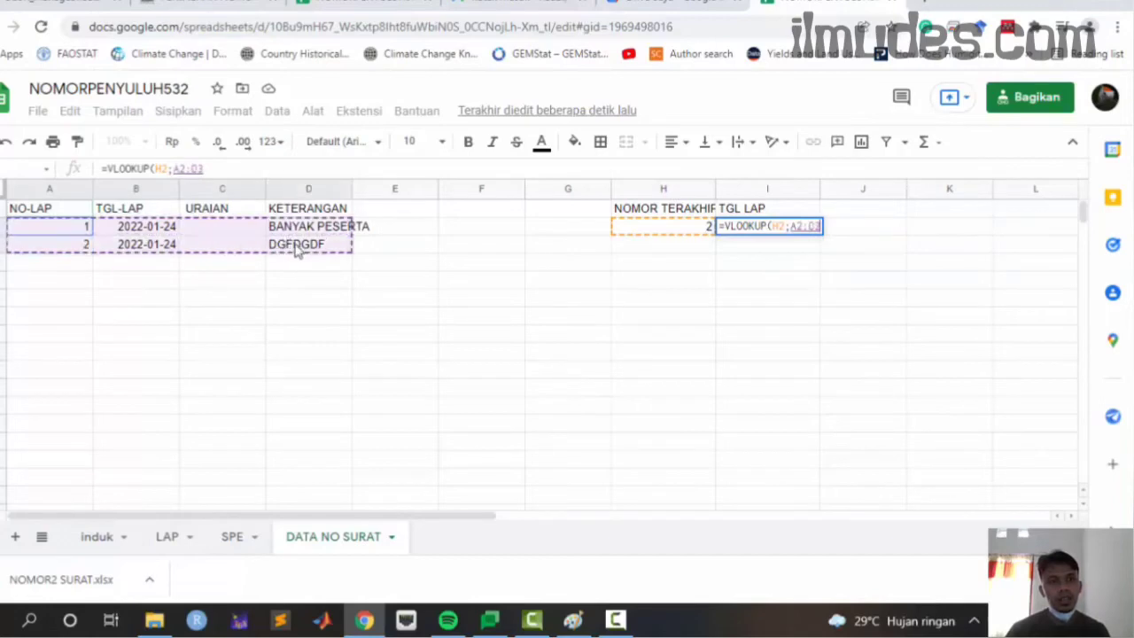
pyautogui.click(80, 191)
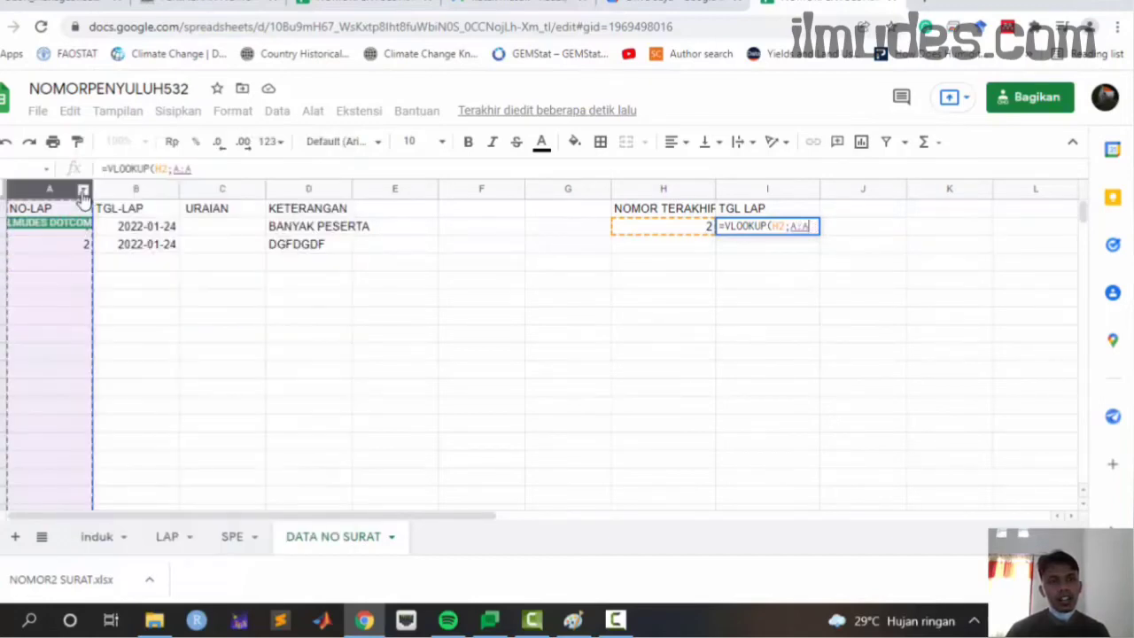
pyautogui.moveTo(94, 193); pyautogui.dragTo(289, 216)
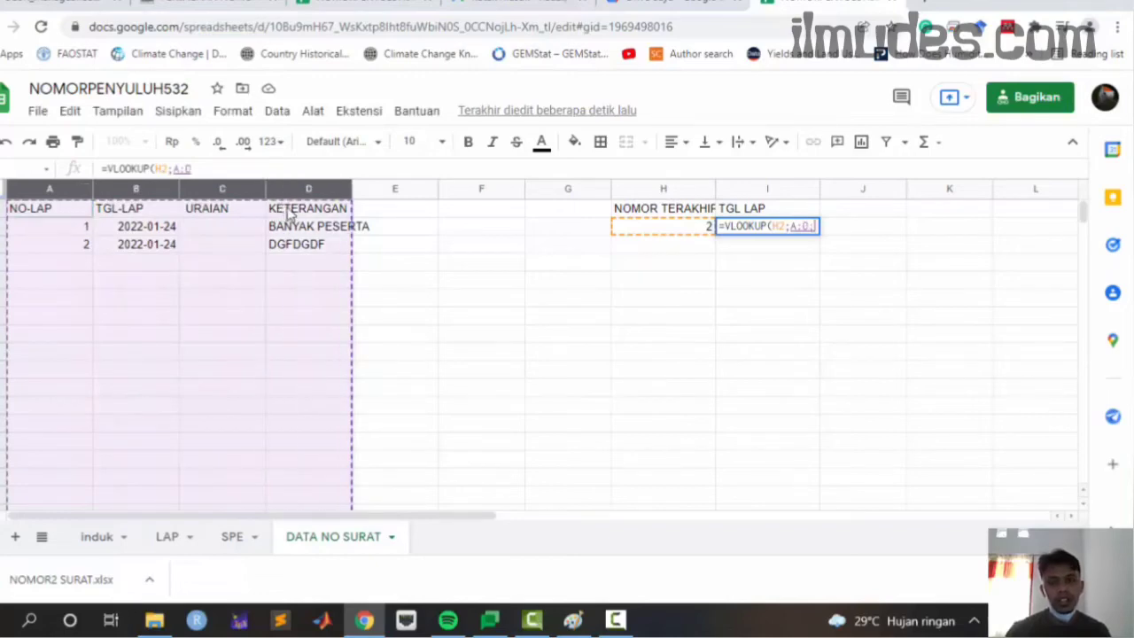
pyautogui.write(';2')
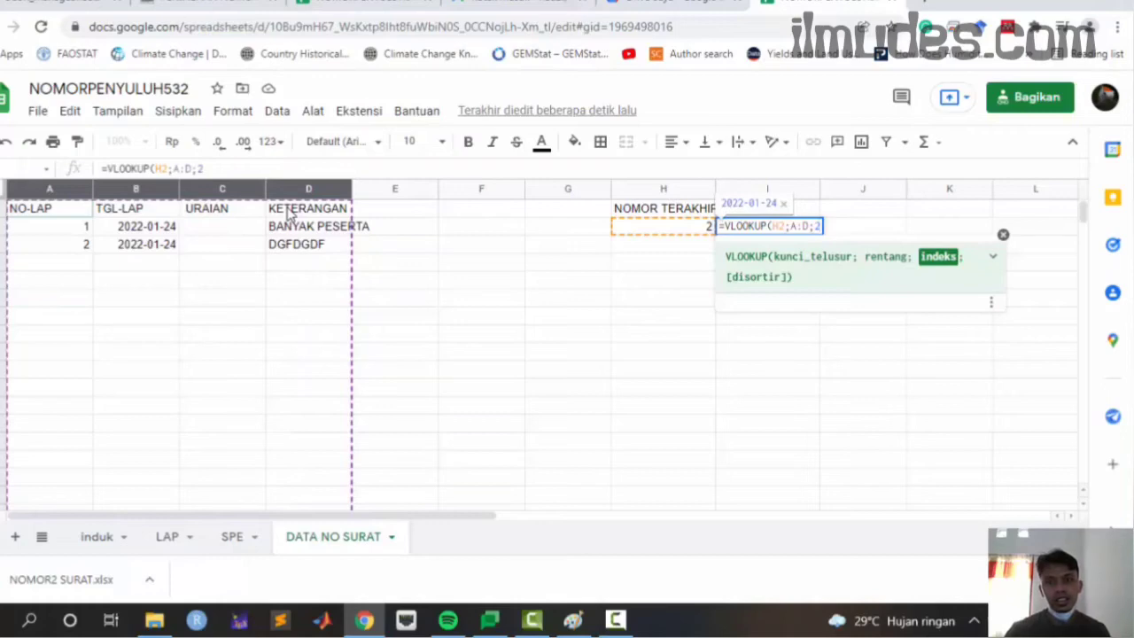
pyautogui.write(')')
pyautogui.press('Return')
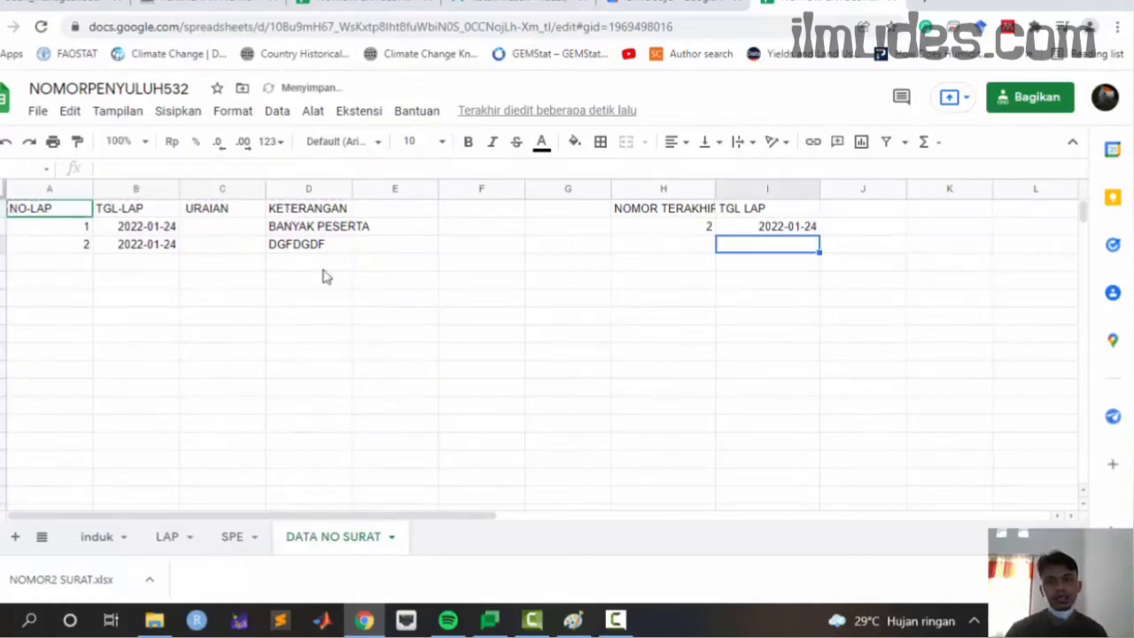
# - Add the header KETERANGAN in cell J1, beside TGL LAP
pyautogui.click(645, 228)
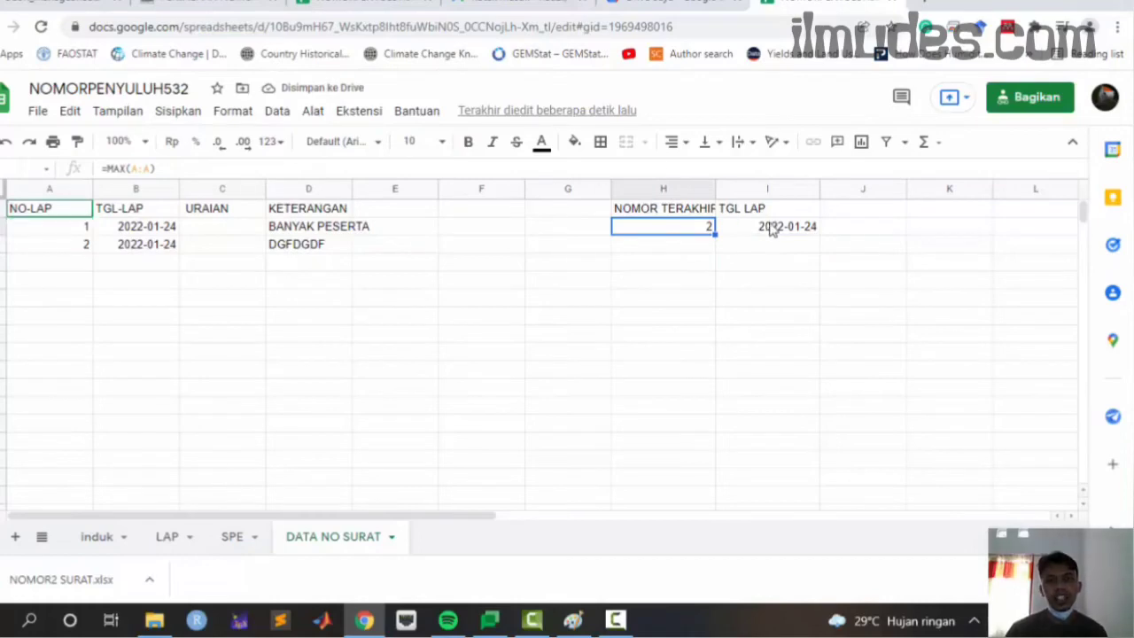
pyautogui.click(838, 212)
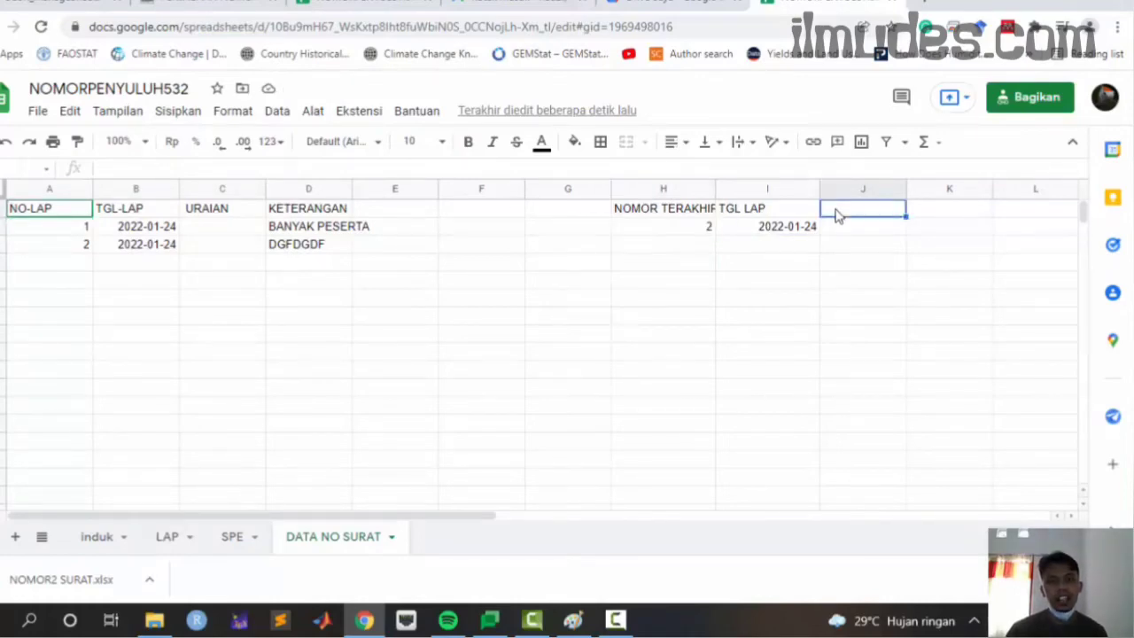
pyautogui.write('KETERANGAN')
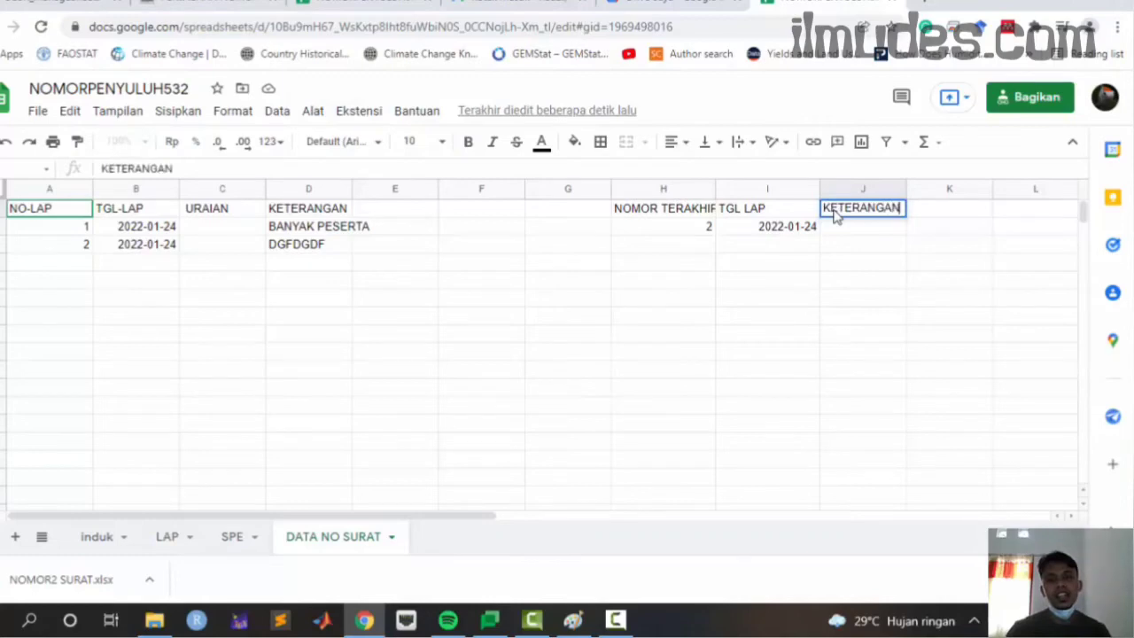
pyautogui.press('Return')
# - Enter =VLOOKUP(H2;A:D;4) in J2 to return the remark belonging to the latest report number
pyautogui.write('=')
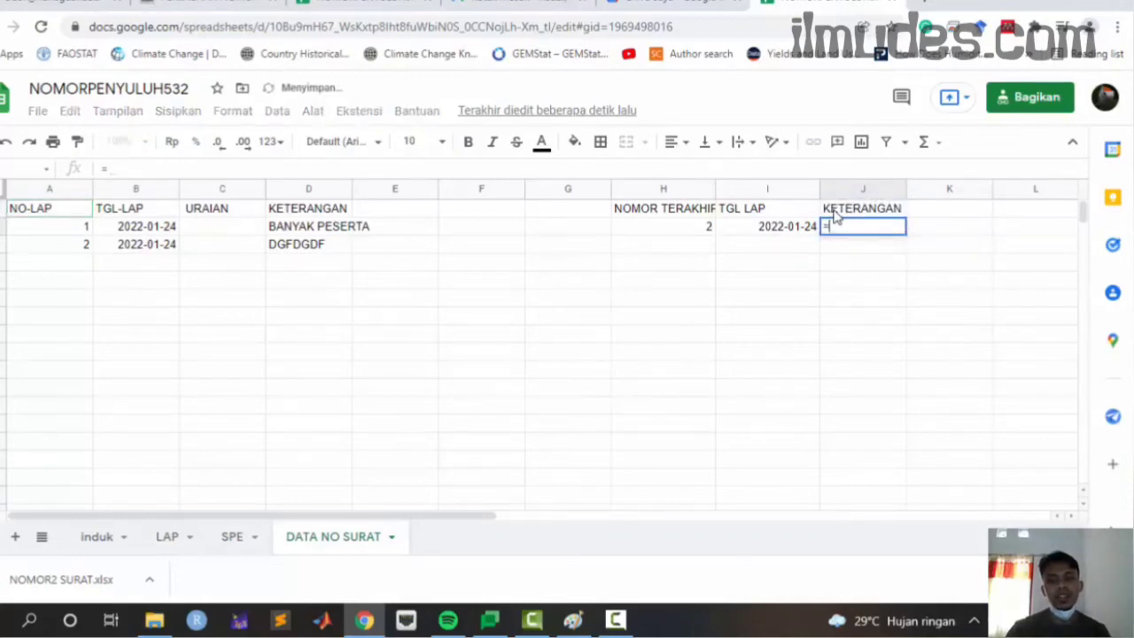
pyautogui.write('VLOOKUP(')
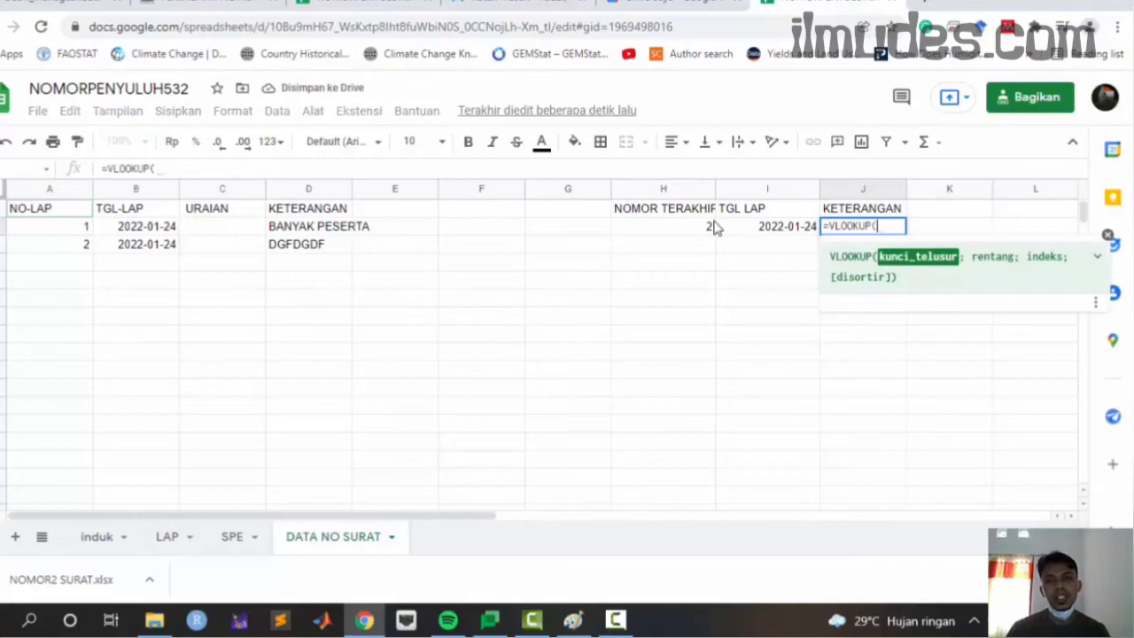
pyautogui.click(714, 227)
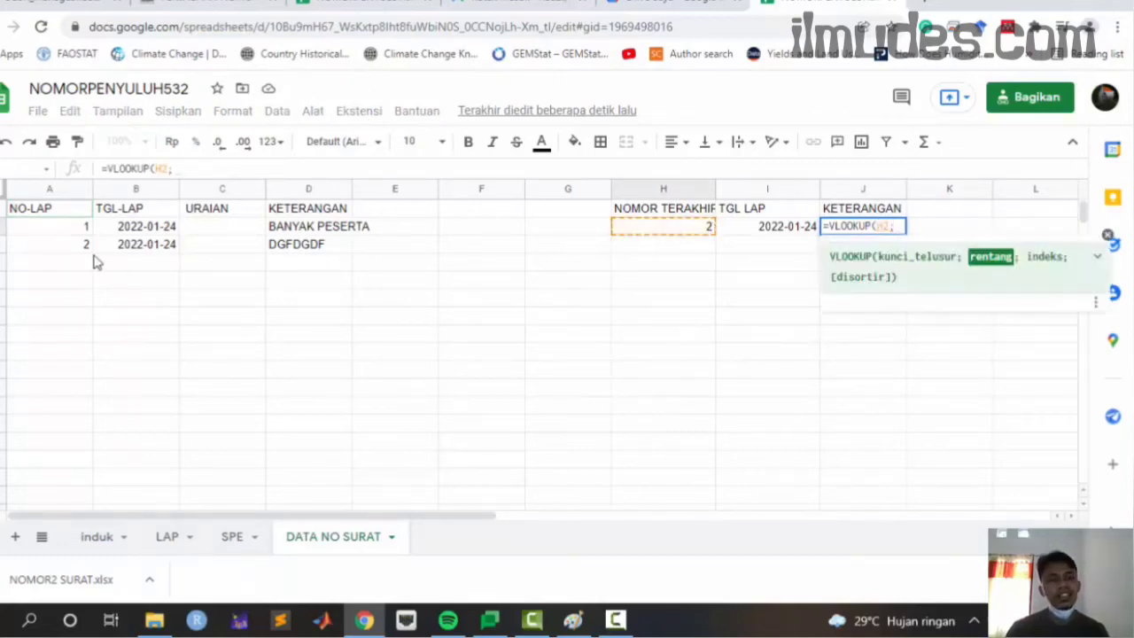
pyautogui.write(';')
pyautogui.click(53, 190)
pyautogui.moveTo(58, 197); pyautogui.dragTo(286, 211)
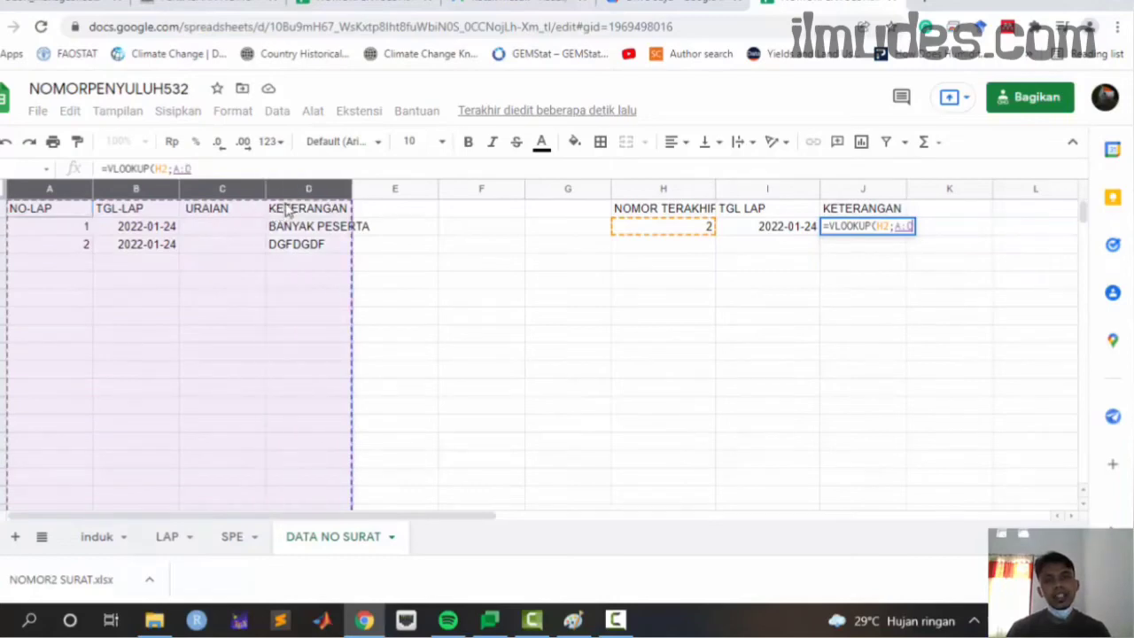
pyautogui.write(';4')
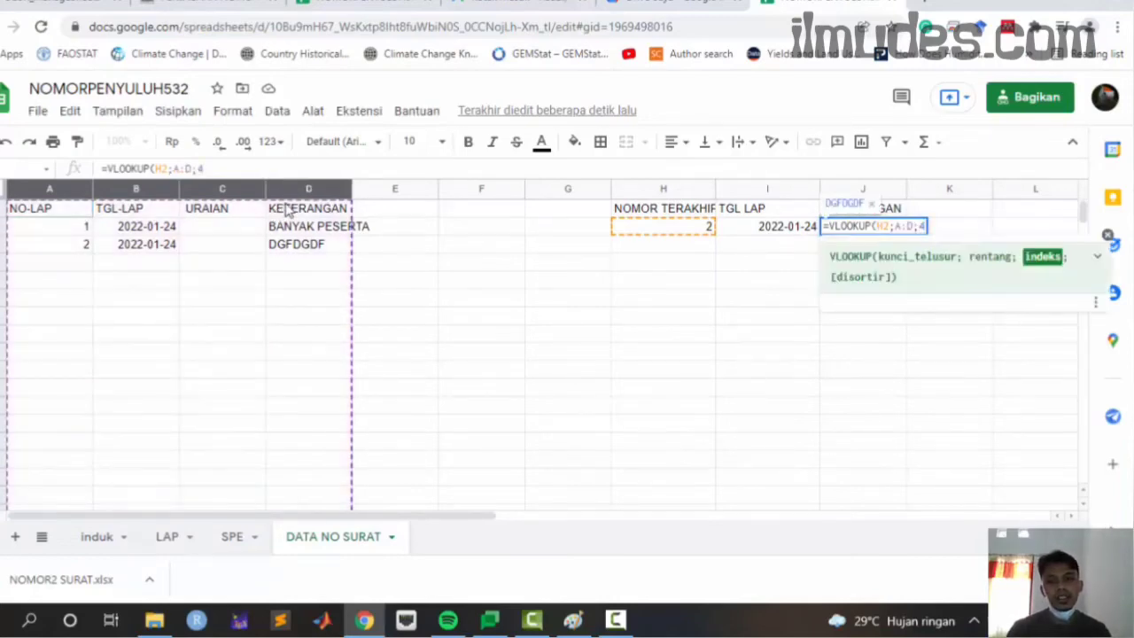
pyautogui.write(')')
pyautogui.press('Return')
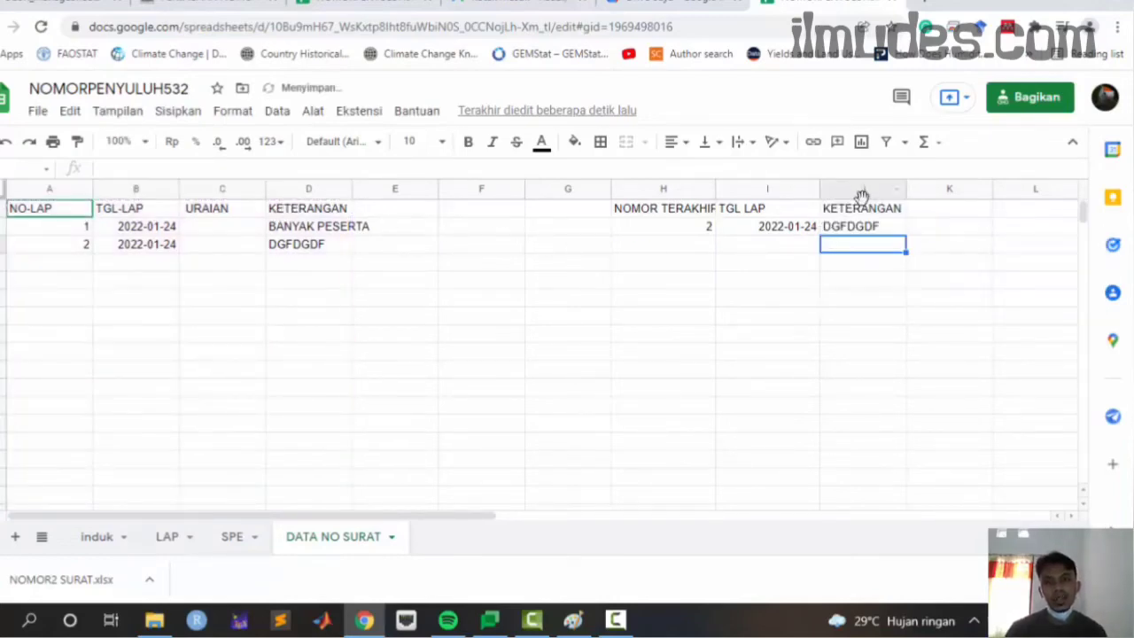
# - Select the summary block from NOMOR TERAKHIR to KETERANGAN in DATA NO SURAT and copy its range reference H1:J2
pyautogui.click(672, 215)
pyautogui.moveTo(672, 221); pyautogui.dragTo(856, 238)
pyautogui.click(62, 6)
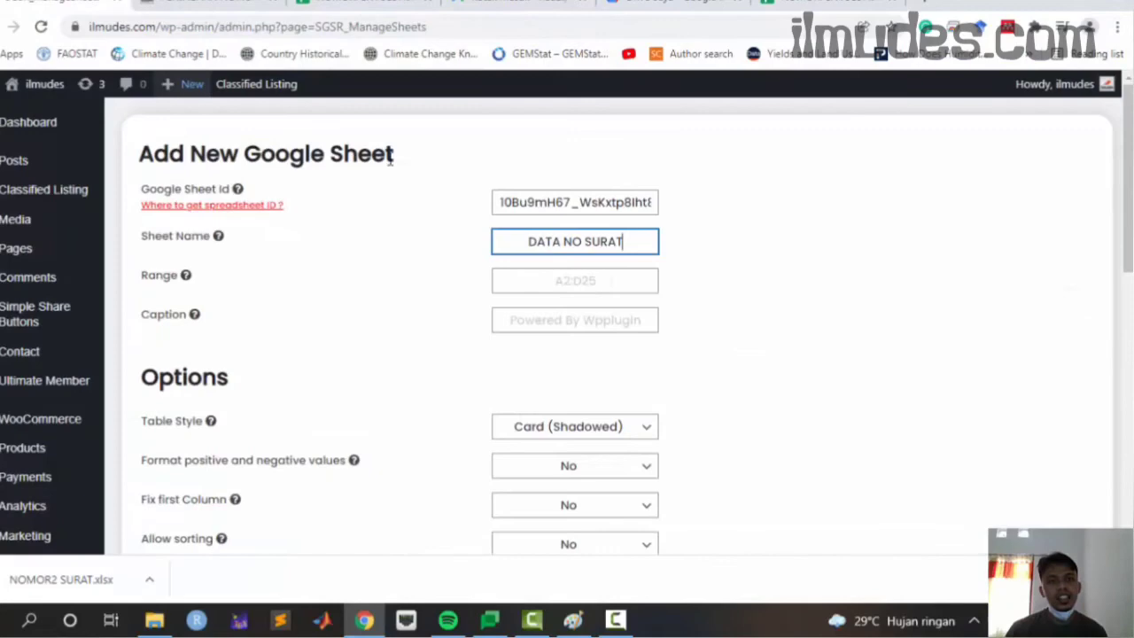
pyautogui.click(577, 280)
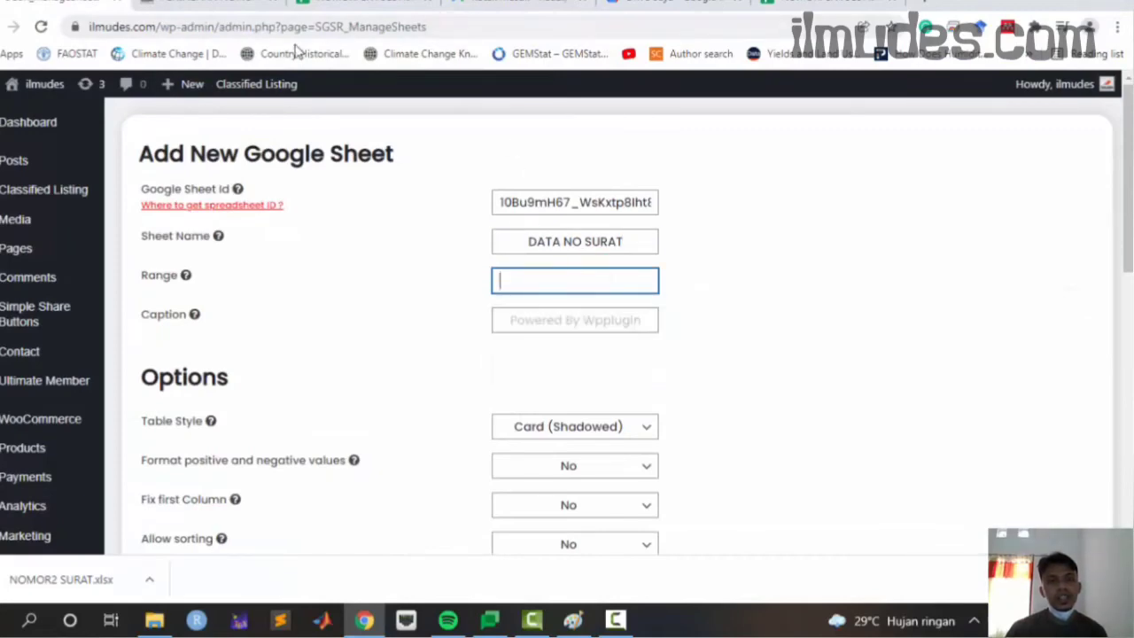
pyautogui.click(328, 7)
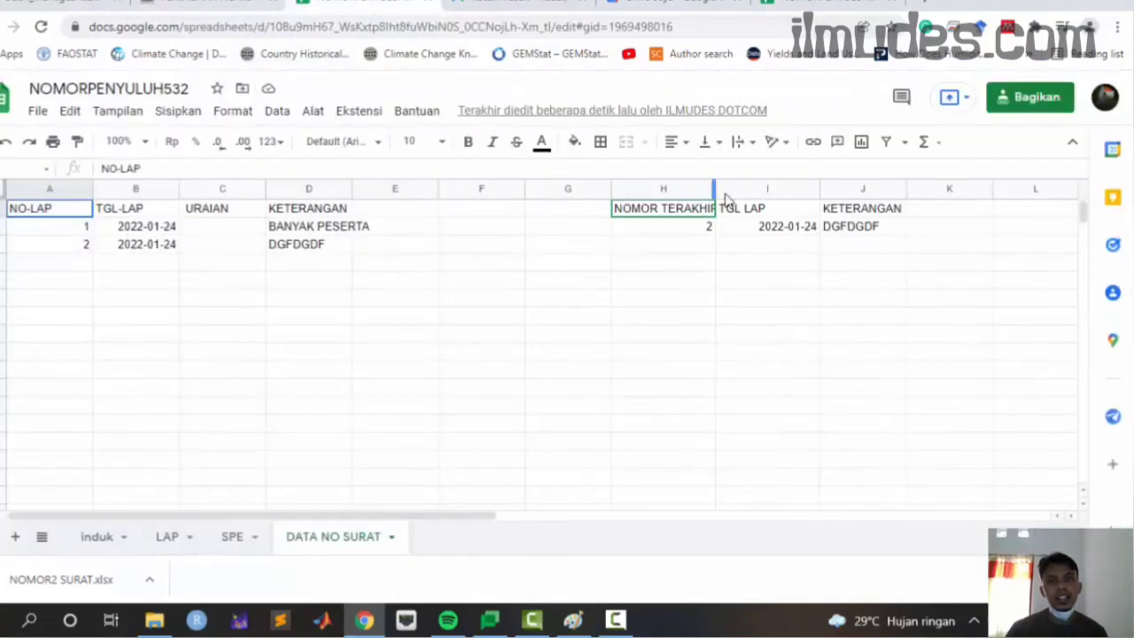
pyautogui.click(740, 229)
pyautogui.moveTo(682, 213); pyautogui.dragTo(845, 233)
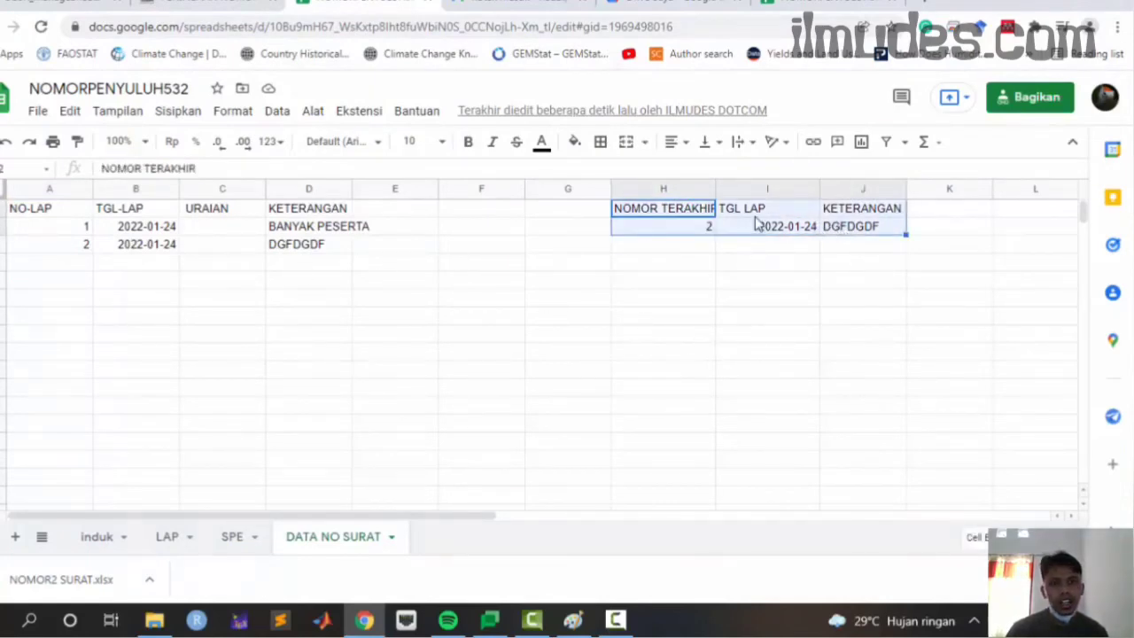
pyautogui.moveTo(696, 209); pyautogui.dragTo(848, 227)
pyautogui.click(24, 169)
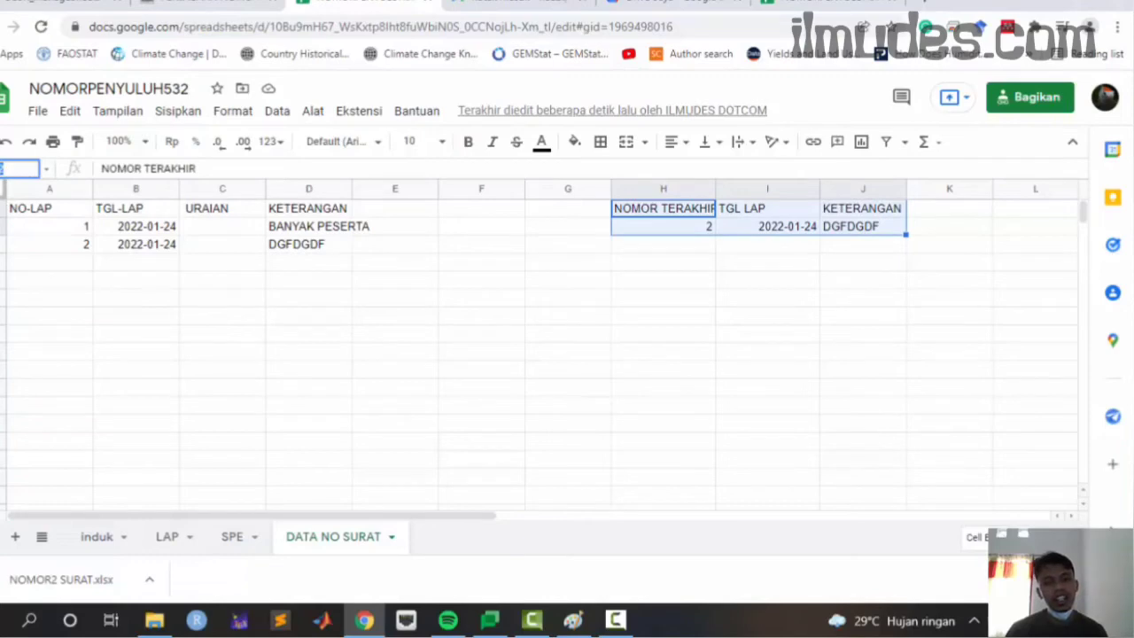
pyautogui.rightClick(7, 167)
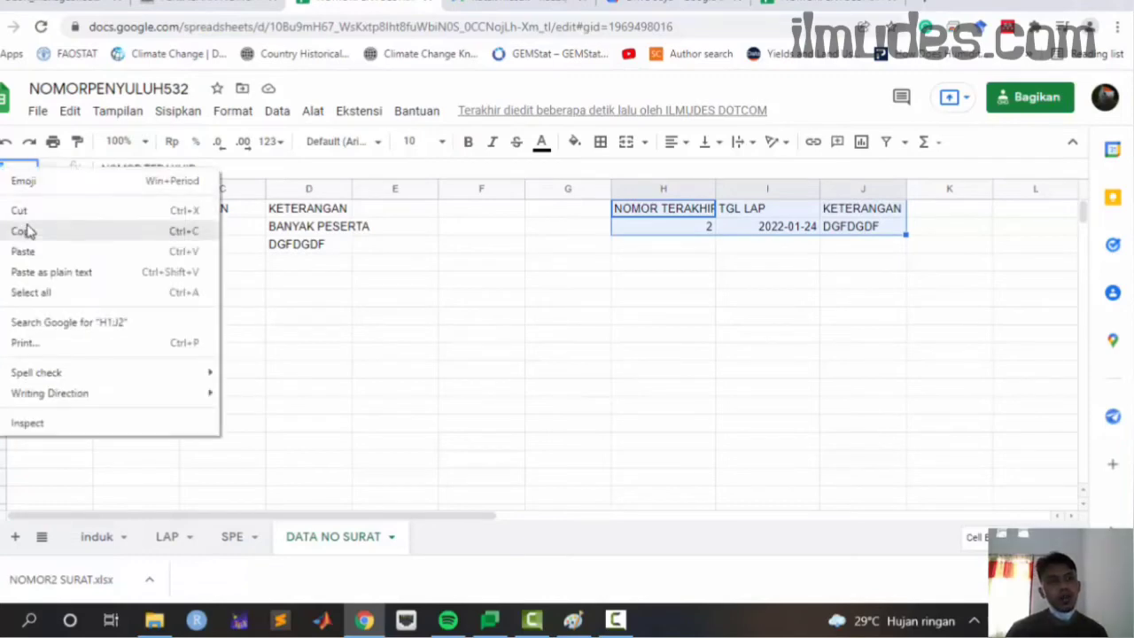
pyautogui.click(26, 230)
# - Paste H1:J2 as the Range of the new Google sheet in the WordPress plugin form
pyautogui.click(50, 2)
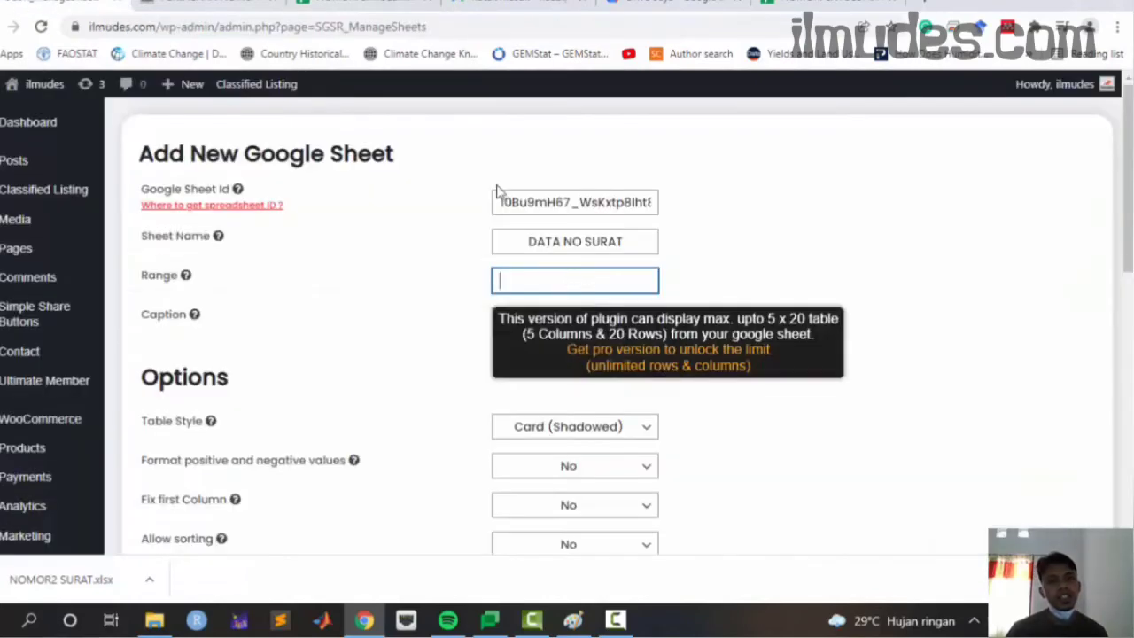
pyautogui.rightClick(547, 285)
pyautogui.click(605, 415)
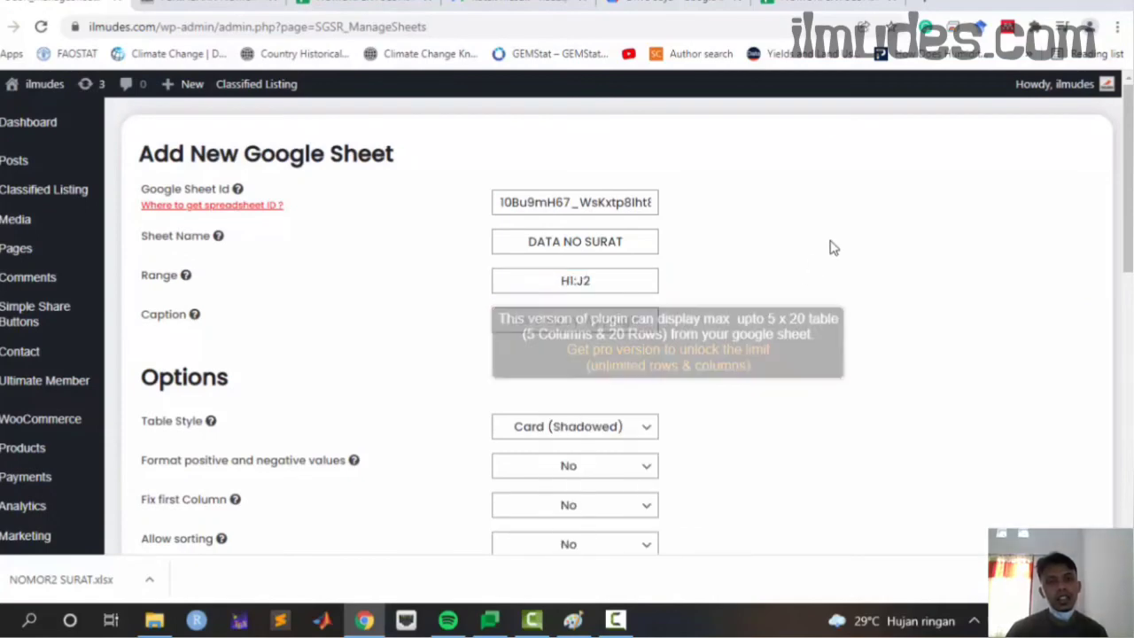
# - Confirm that the sheet's sharing is set to "Anyone with the link can view" and add the Google sheet
pyautogui.scroll(-1, 822, 244)
pyautogui.scroll(-6, 797, 235)
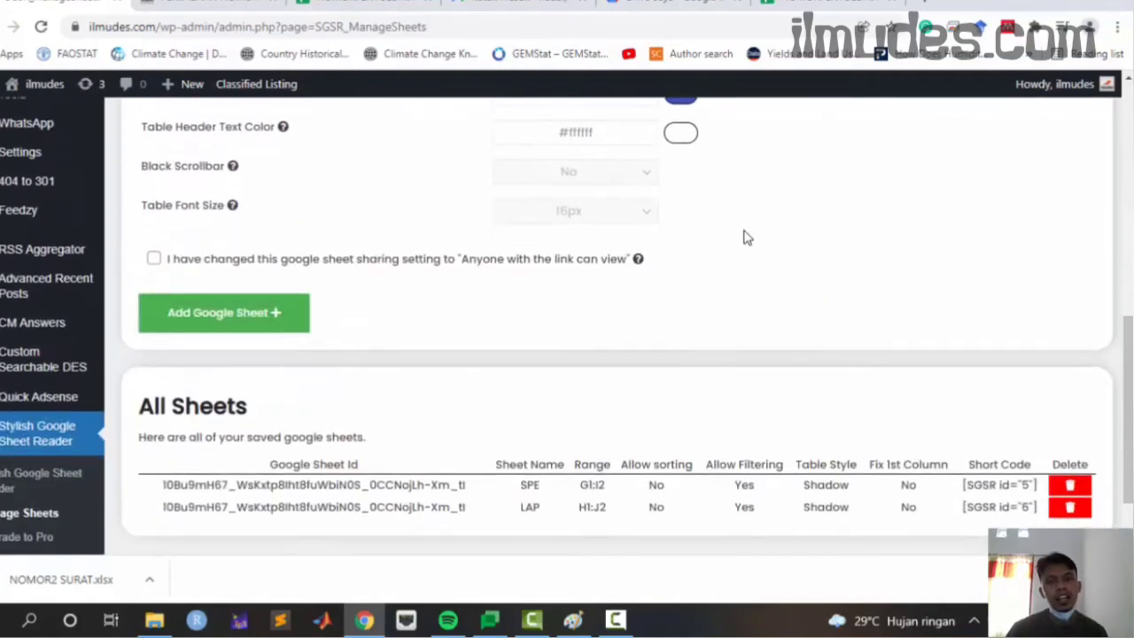
pyautogui.click(153, 257)
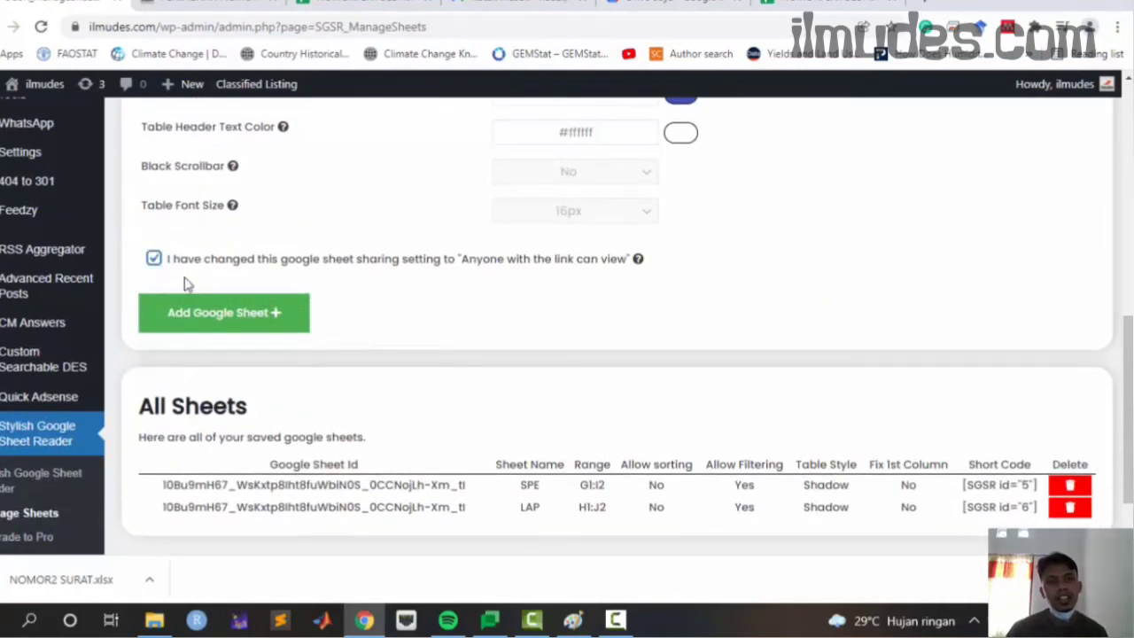
pyautogui.click(213, 315)
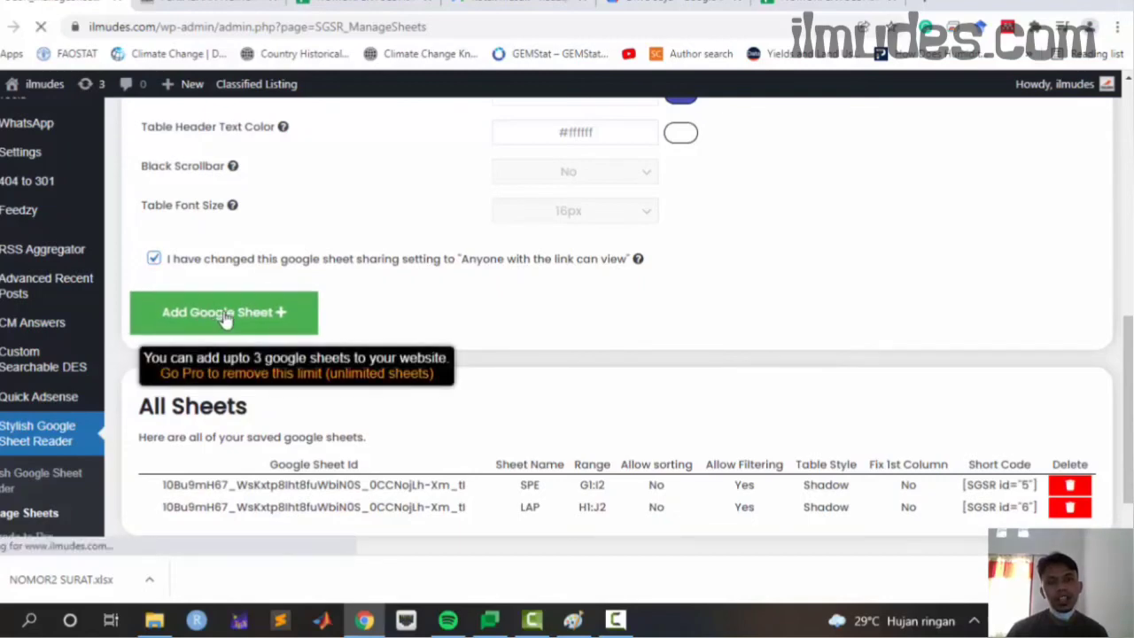
# - Copy the short code [SGSR id="8"] of the DATA NO SURAT entry in the All Sheets list
pyautogui.scroll(-10, 691, 359)
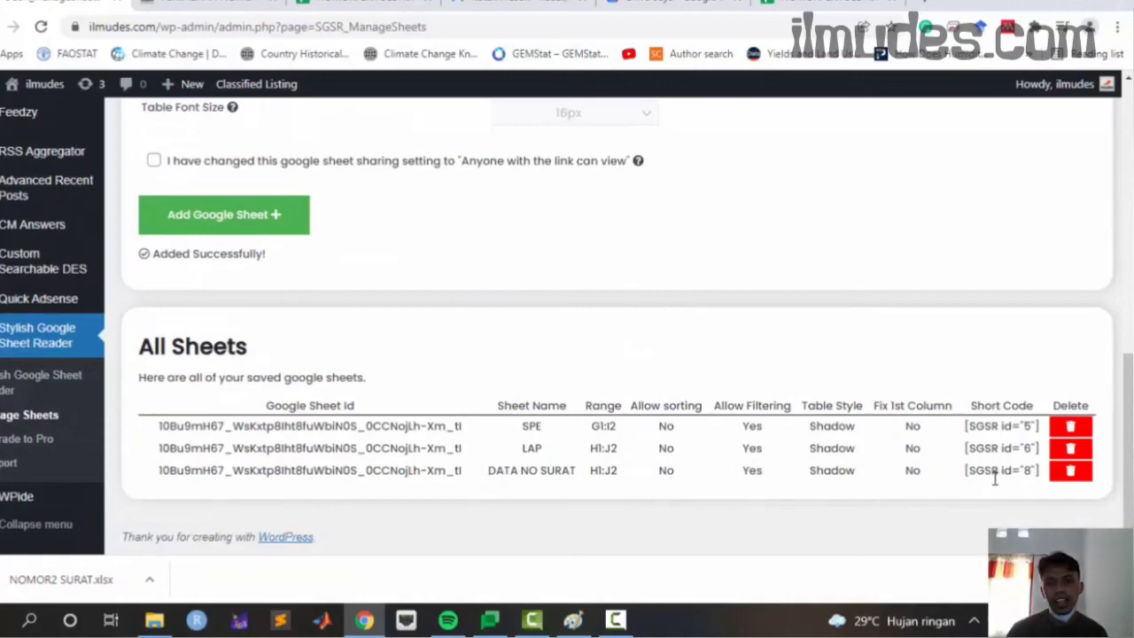
pyautogui.moveTo(966, 472); pyautogui.dragTo(1042, 475)
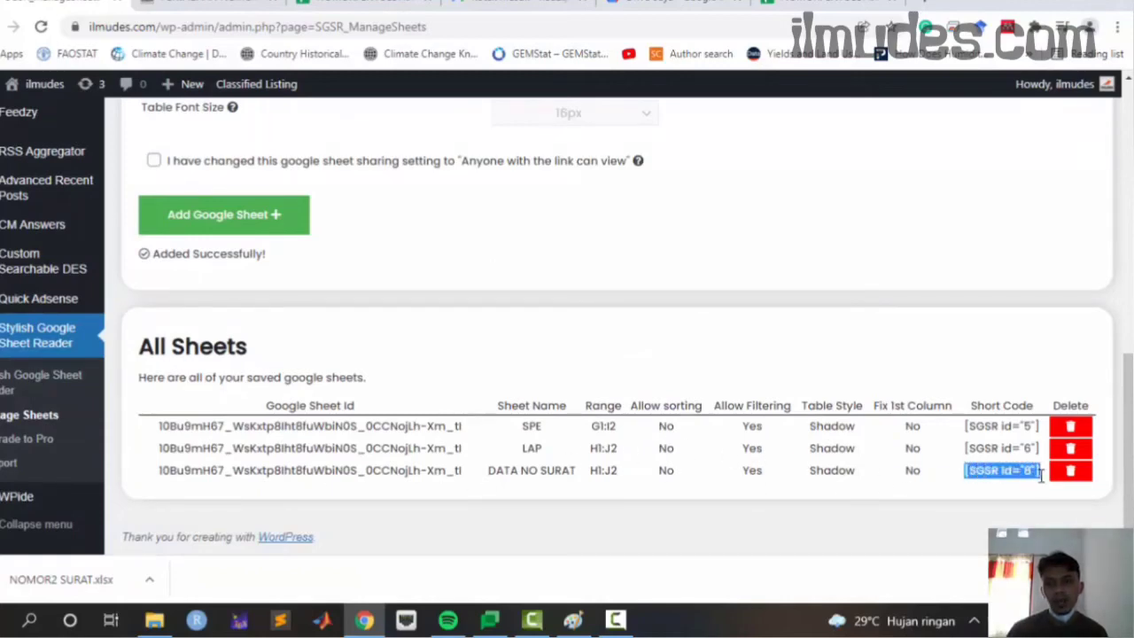
pyautogui.rightClick(1037, 477)
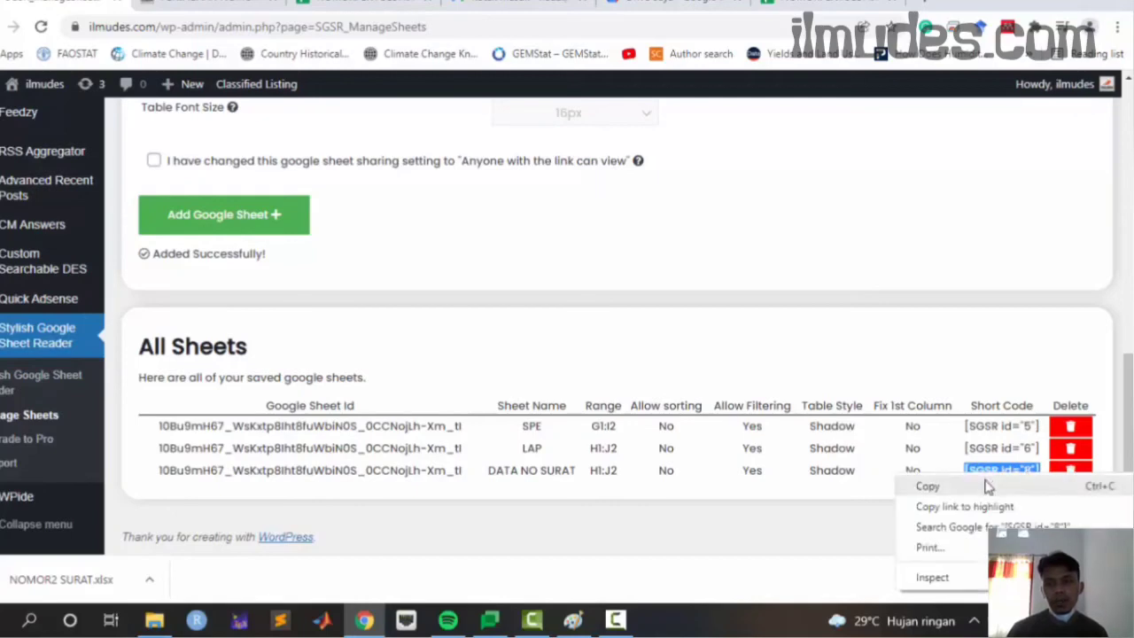
pyautogui.click(988, 486)
# - Open the PENJAGAAN NOMOR LAPORAN post for editing from the WordPress post list
pyautogui.click(228, 4)
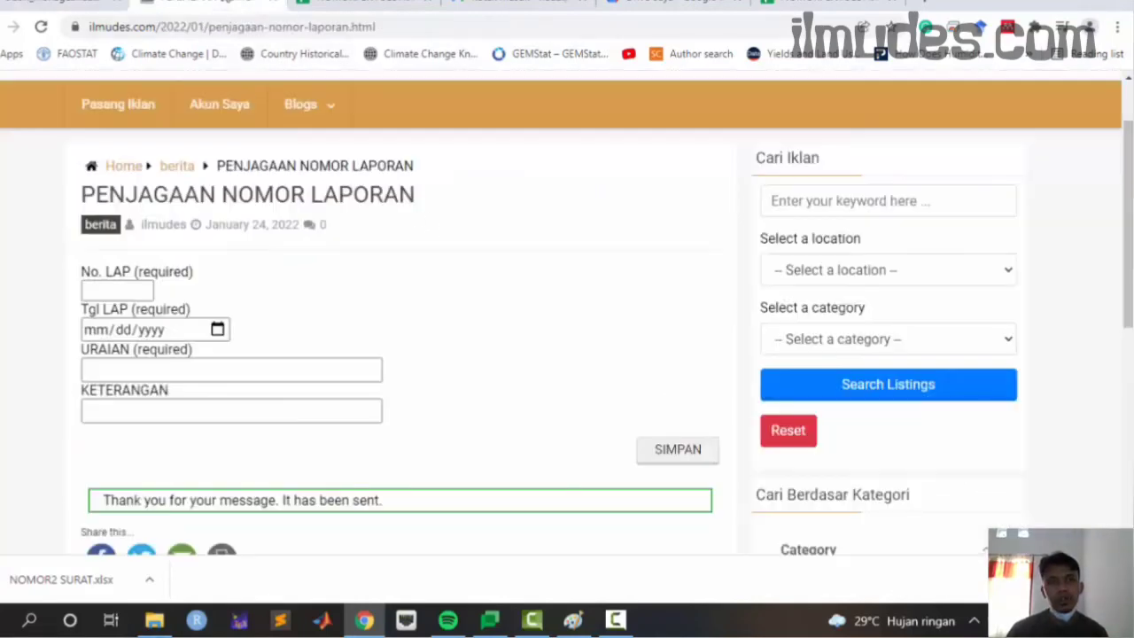
pyautogui.click(88, 5)
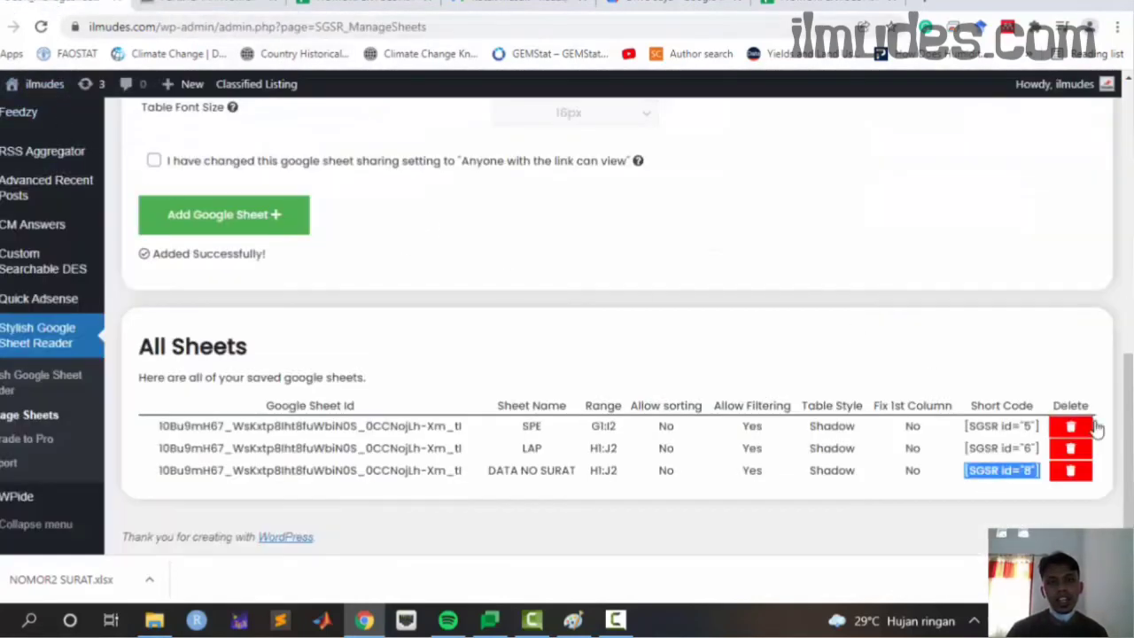
pyautogui.scroll(10, 572, 339)
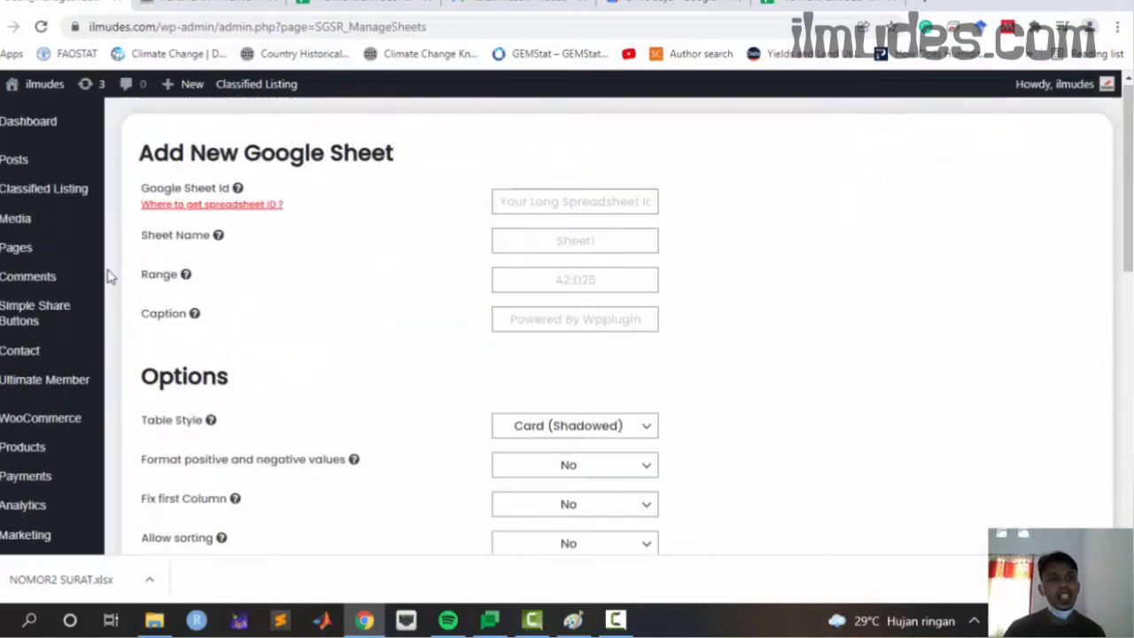
pyautogui.moveTo(30, 163)
pyautogui.click(124, 163)
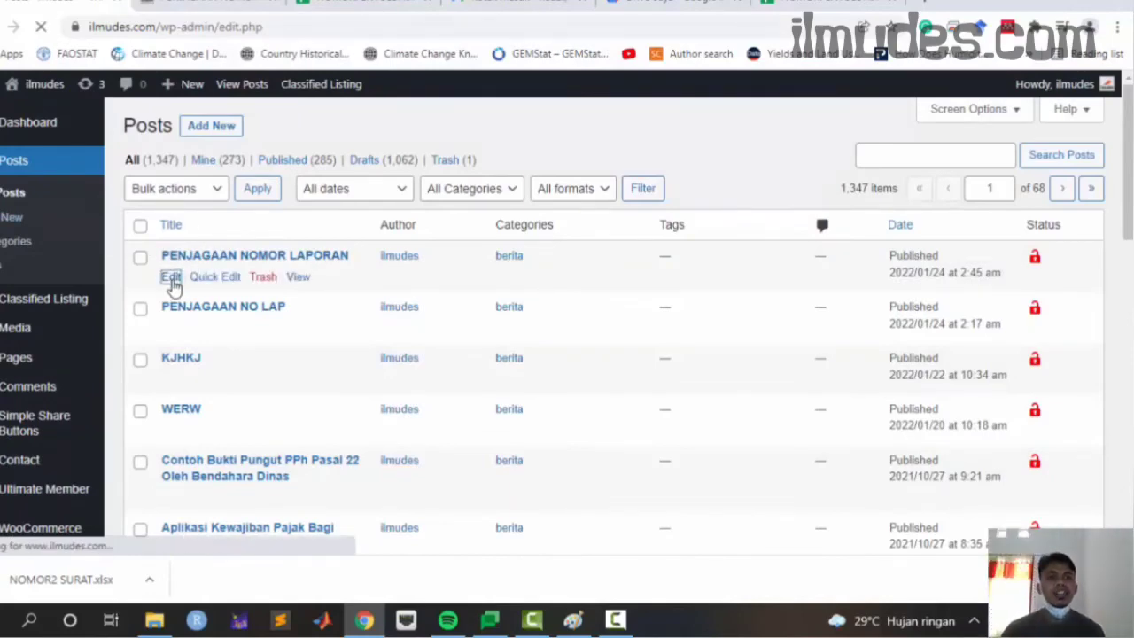
pyautogui.click(171, 282)
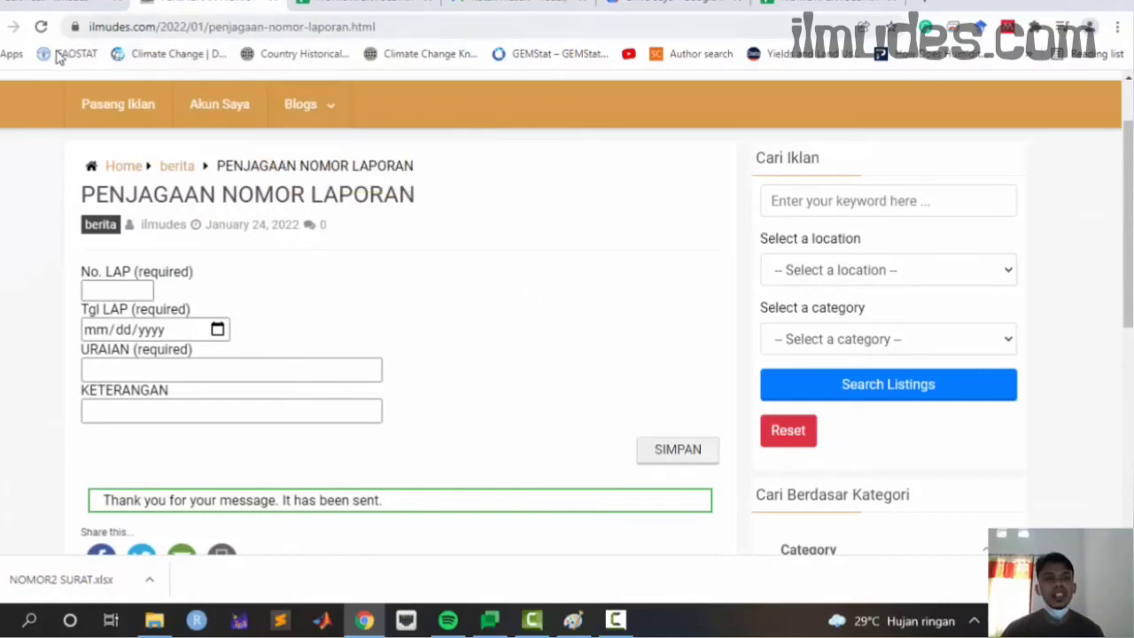
pyautogui.click(13, 27)
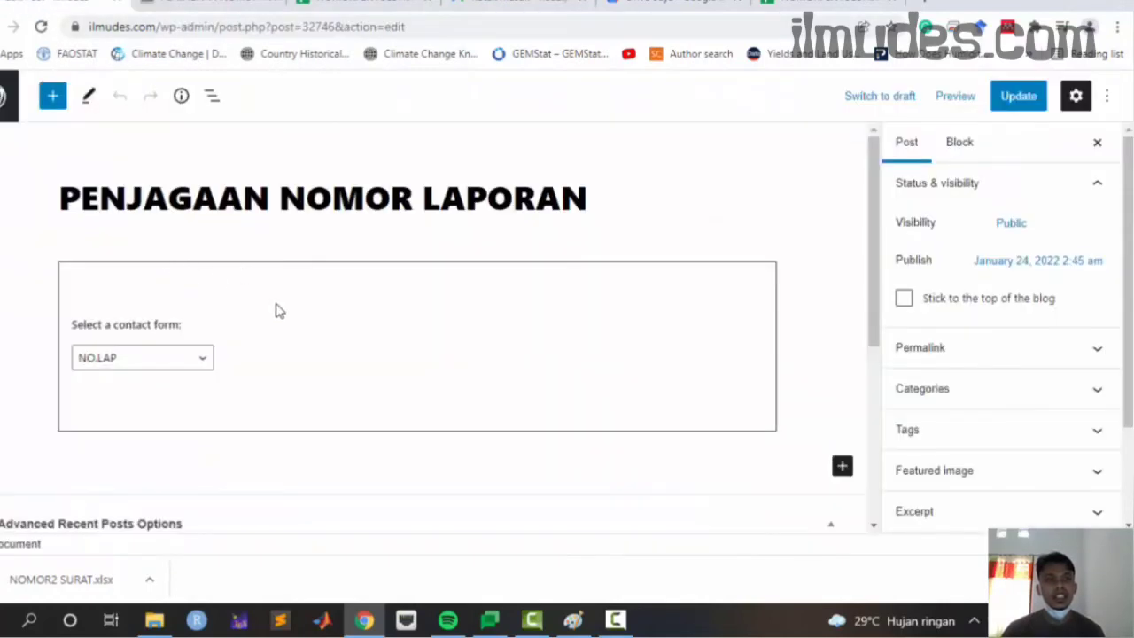
# - Paste the short code [SGSR id="8"] into a new paragraph and move it above the NO.LAP contact form
pyautogui.click(275, 310)
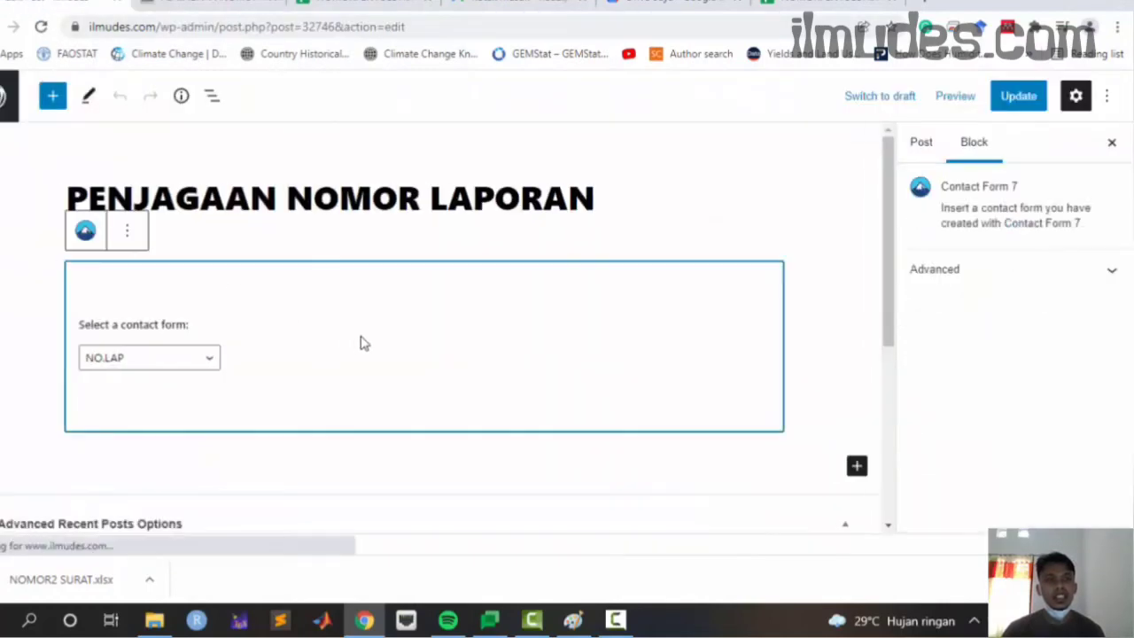
pyautogui.click(235, 463)
pyautogui.rightClick(188, 461)
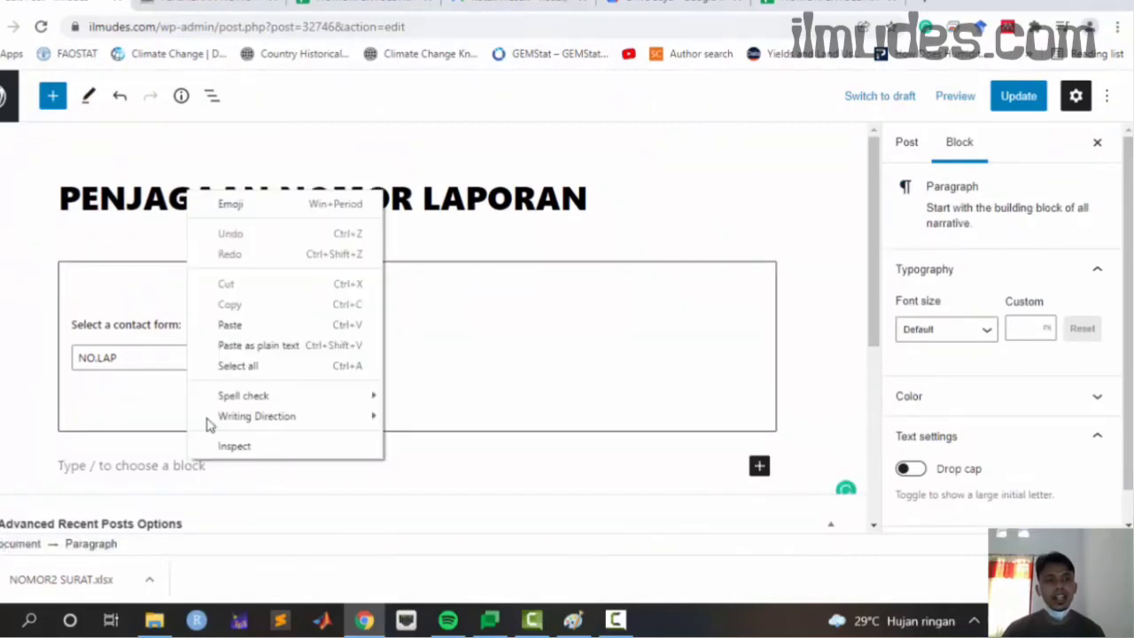
pyautogui.click(241, 325)
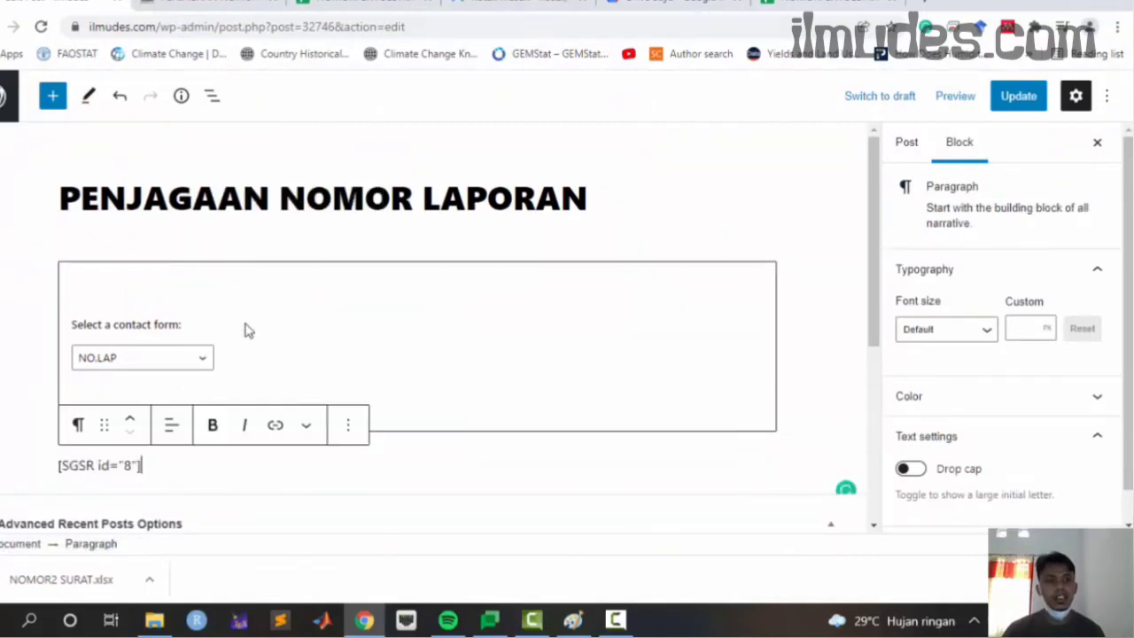
pyautogui.click(130, 420)
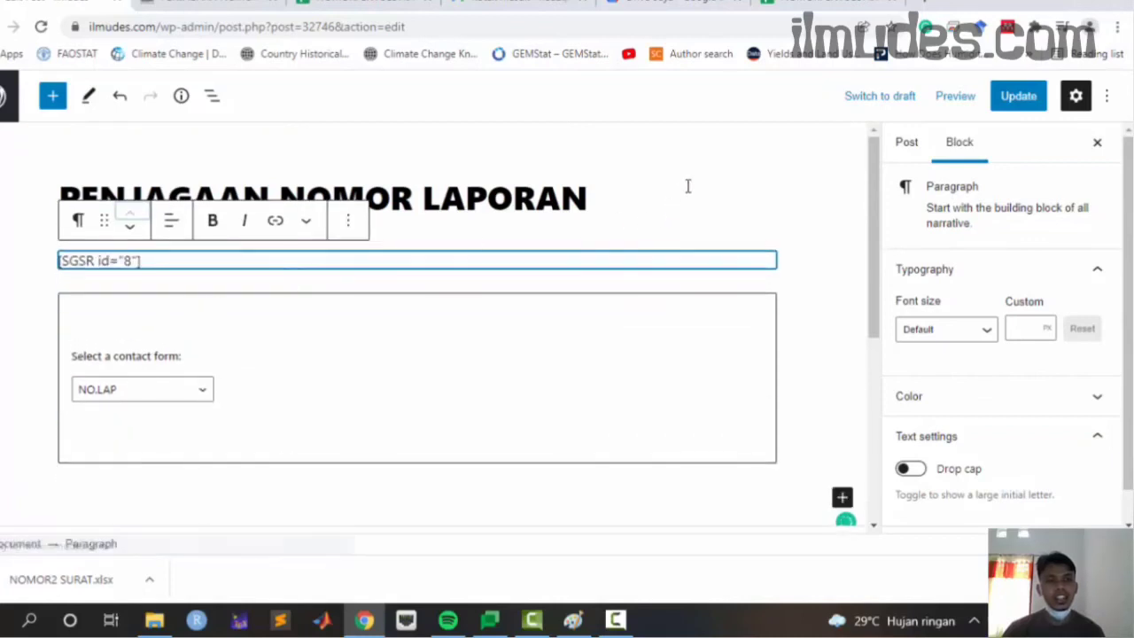
pyautogui.click(632, 179)
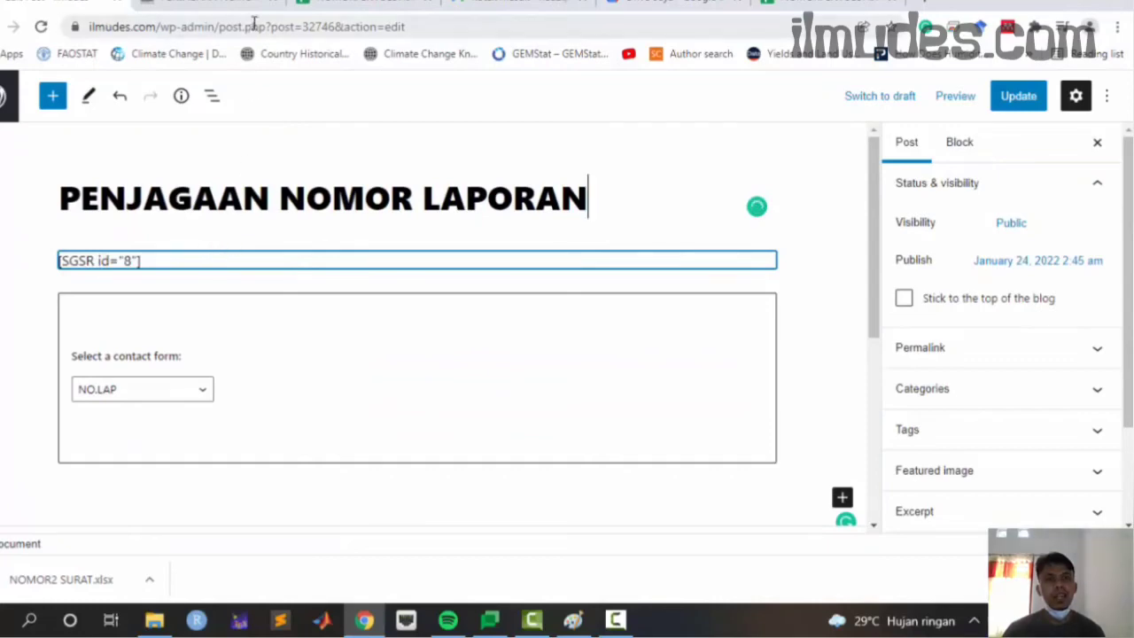
# - Check the summary block in the DATA NO SURAT sheet and update the PENJAGAAN NOMOR LAPORAN post
pyautogui.click(363, 5)
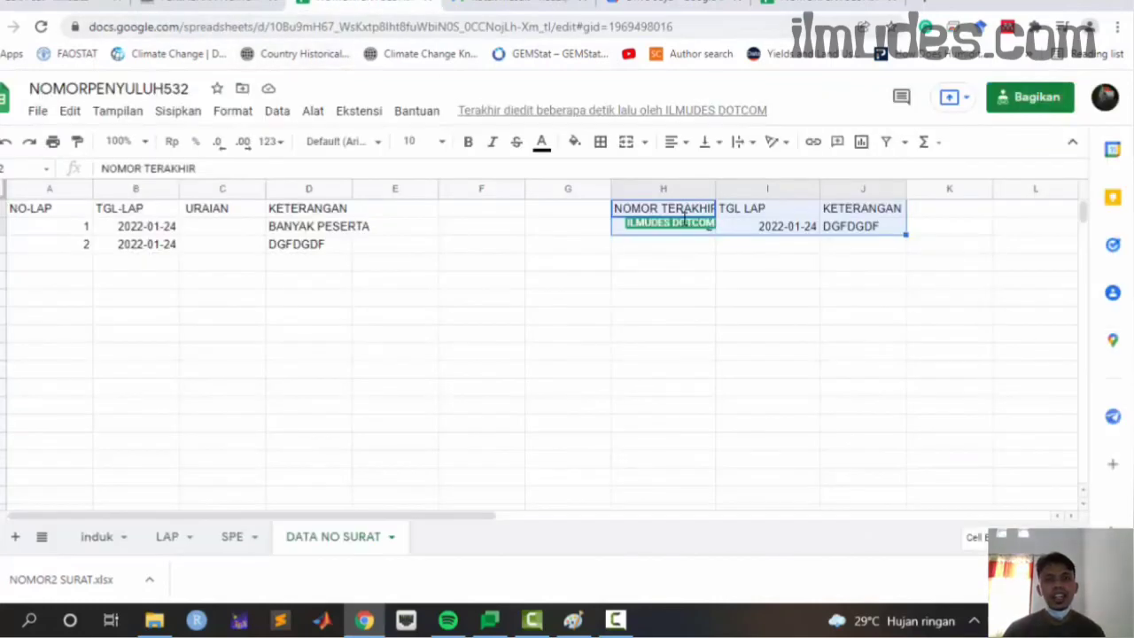
pyautogui.click(79, 7)
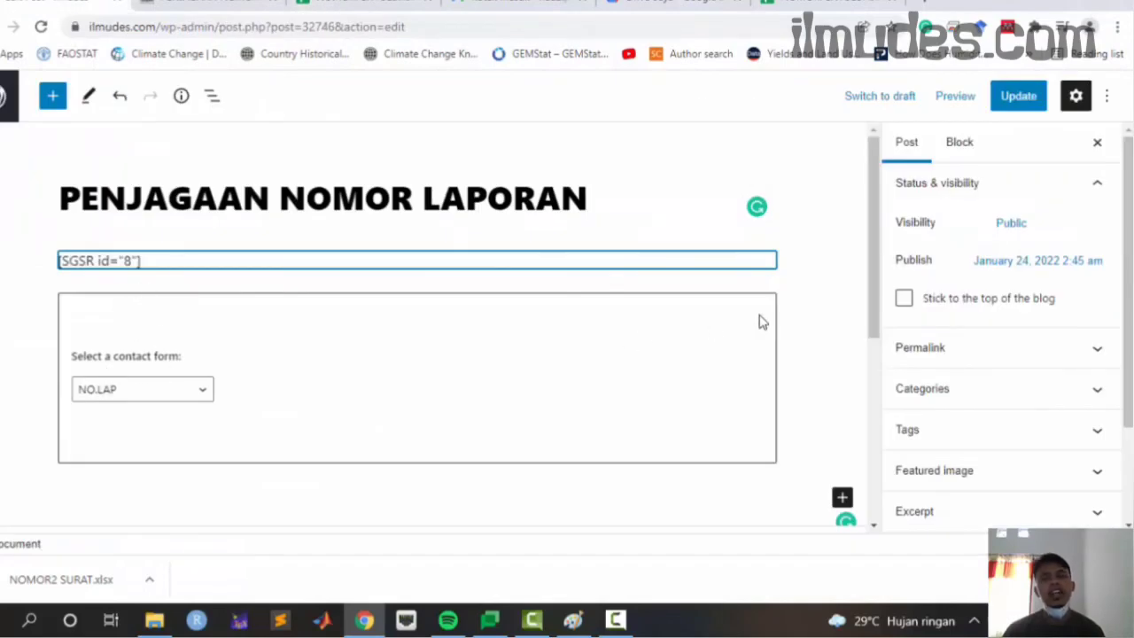
pyautogui.click(1019, 104)
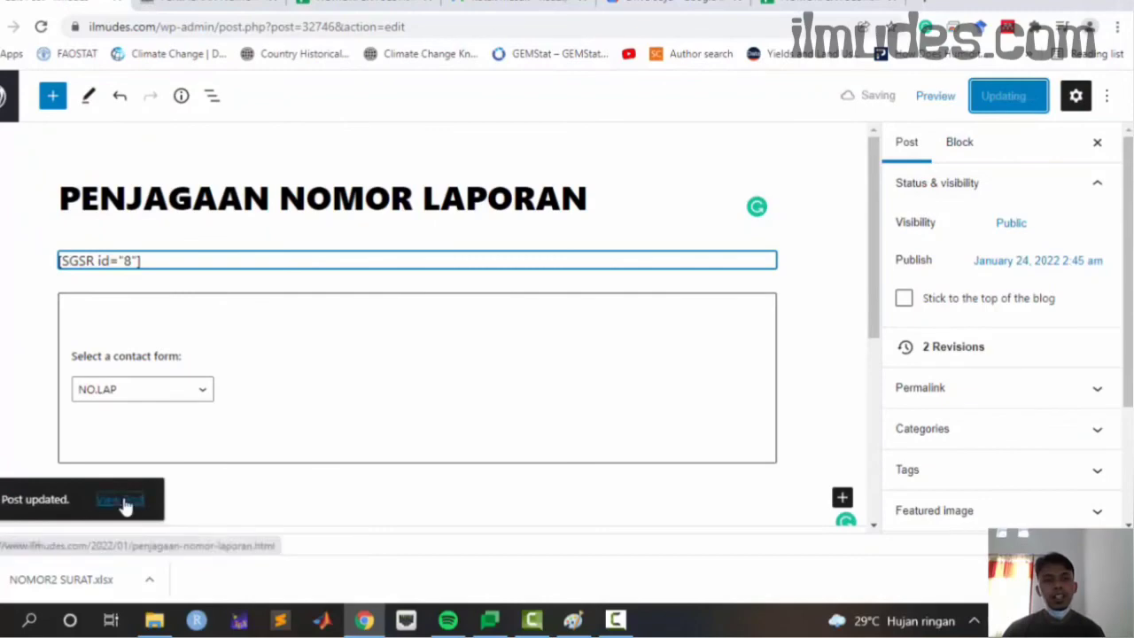
# - Open the updated post in a new browser tab and examine the embedded summary table and the form below it
pyautogui.rightClick(124, 504)
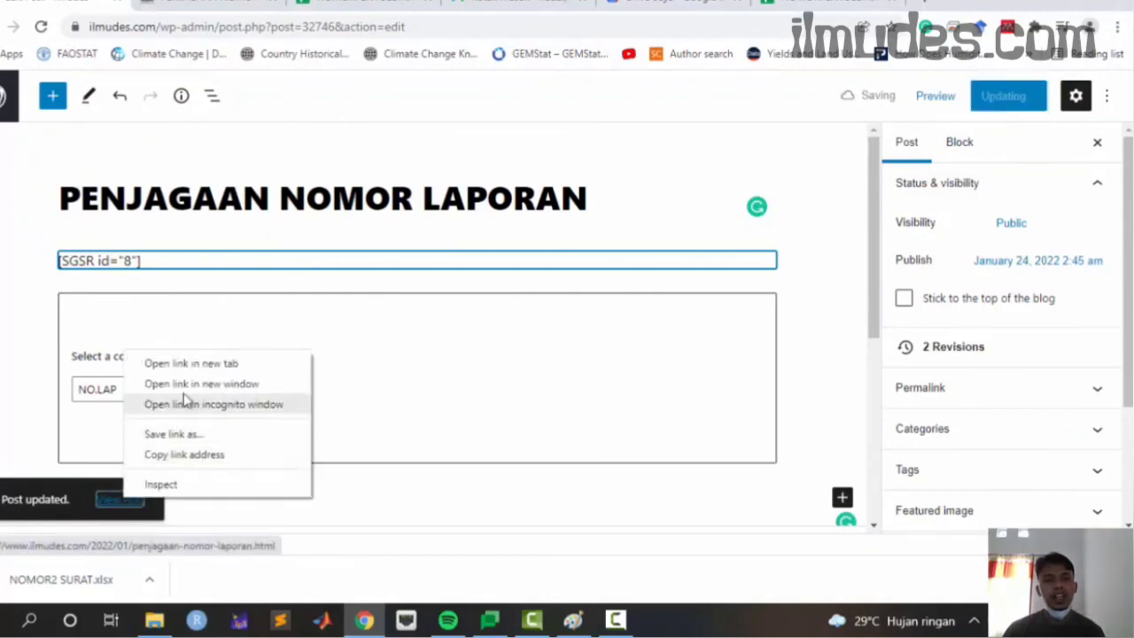
pyautogui.click(198, 371)
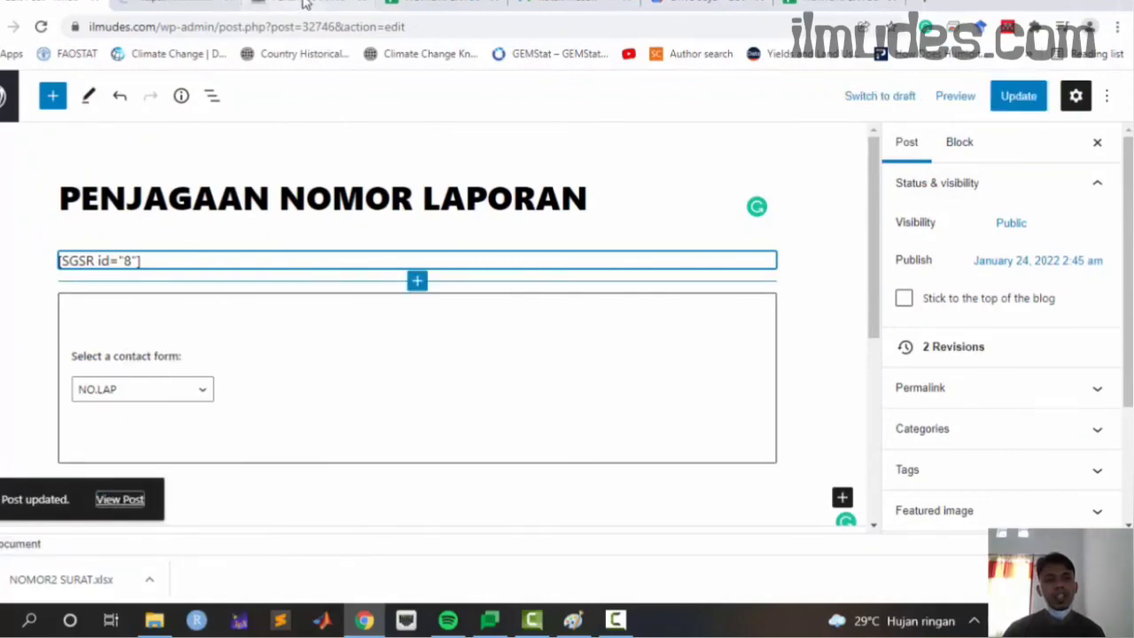
pyautogui.click(204, 7)
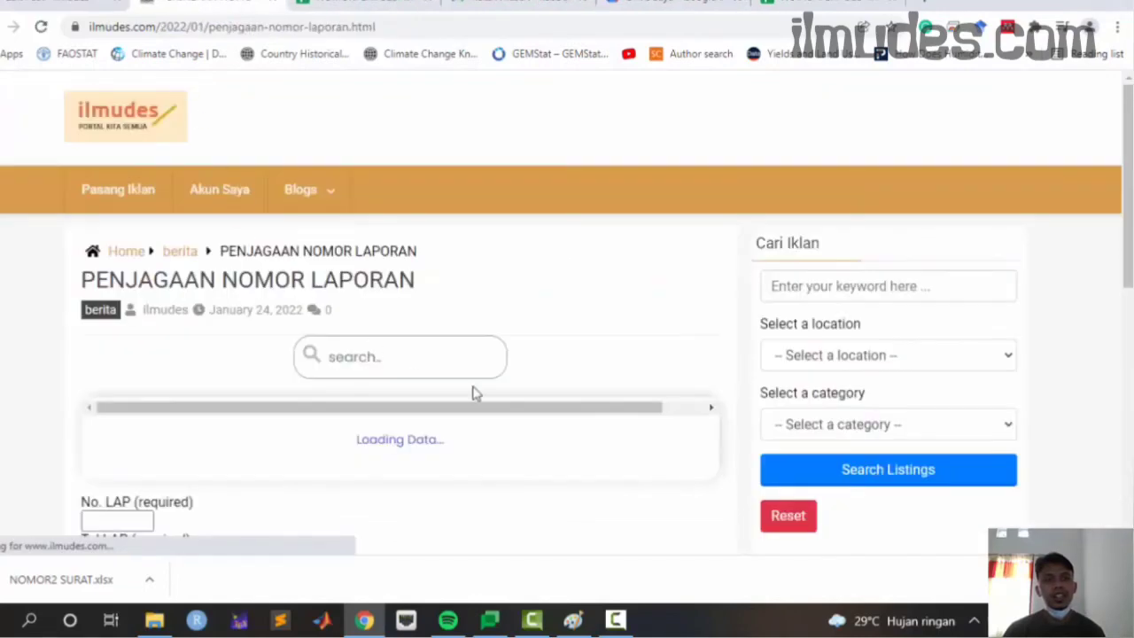
pyautogui.scroll(-3, 470, 393)
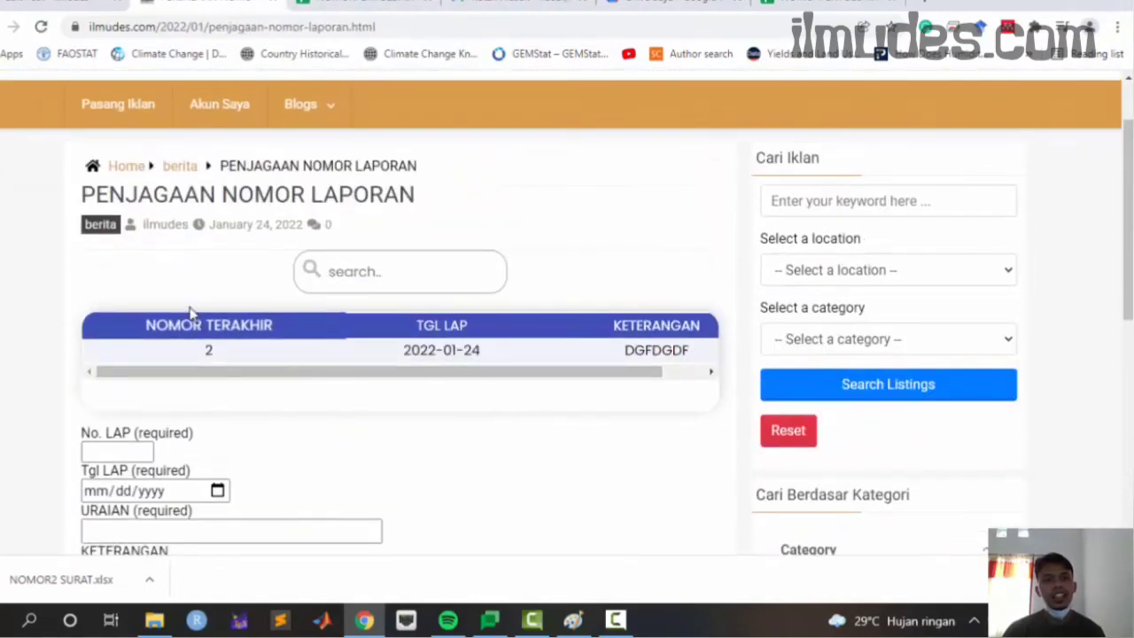
pyautogui.scroll(1, 189, 311)
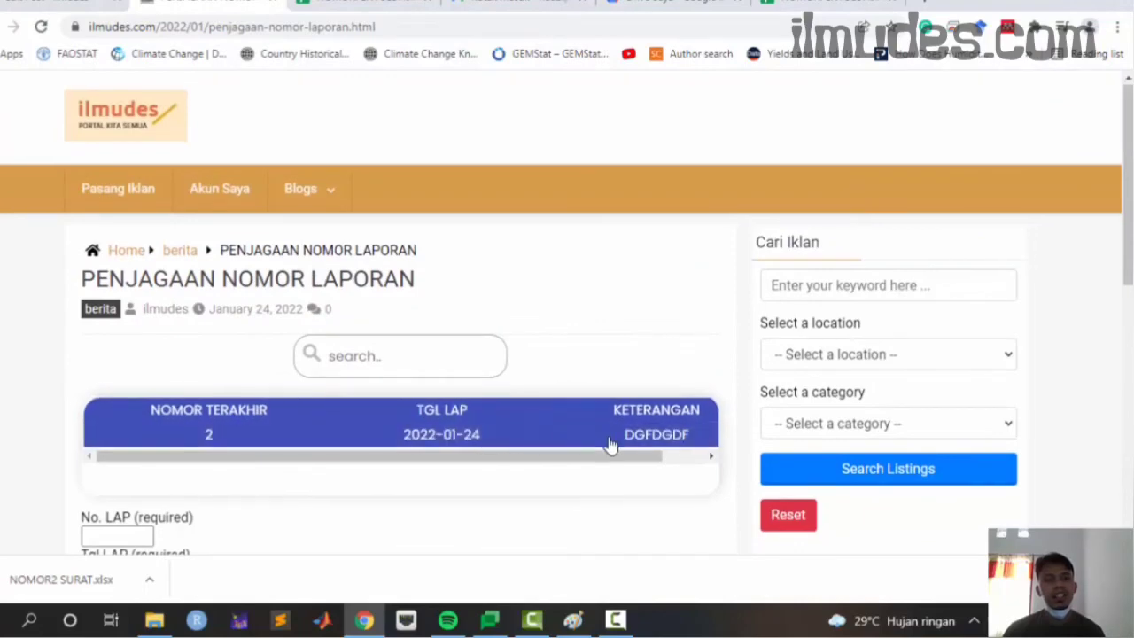
pyautogui.scroll(-3, 317, 387)
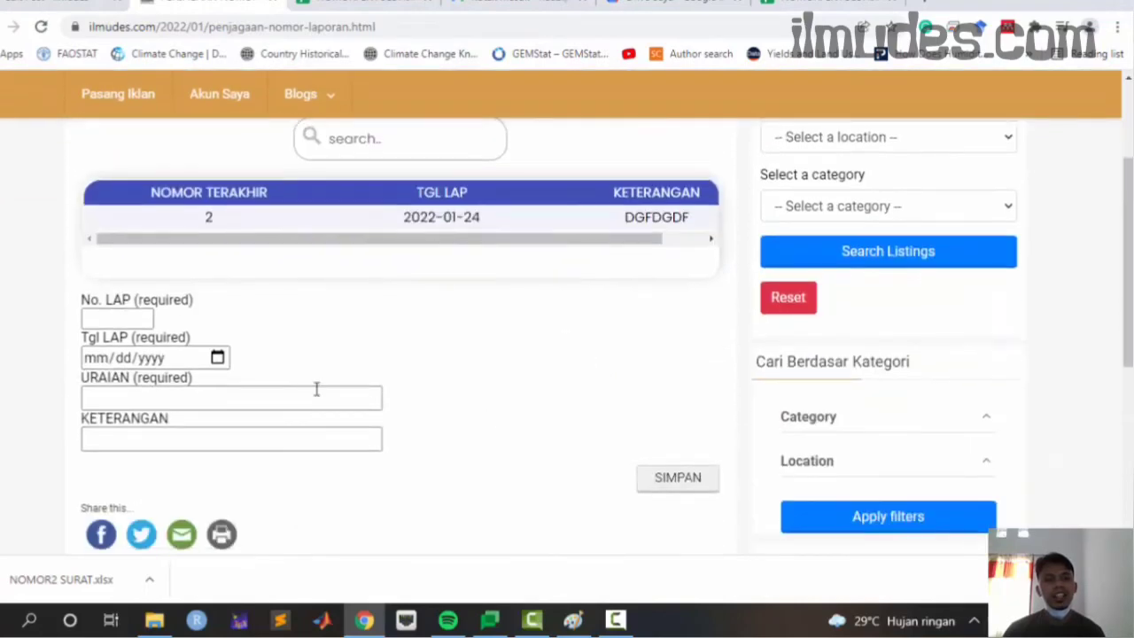
# - Submit the form with No. LAP 3, Tgl LAP 01/26/2022, URAIAN PERCOBAAN and KETERANGAN PERCOBAAN KE 3
pyautogui.click(143, 315)
pyautogui.click(217, 357)
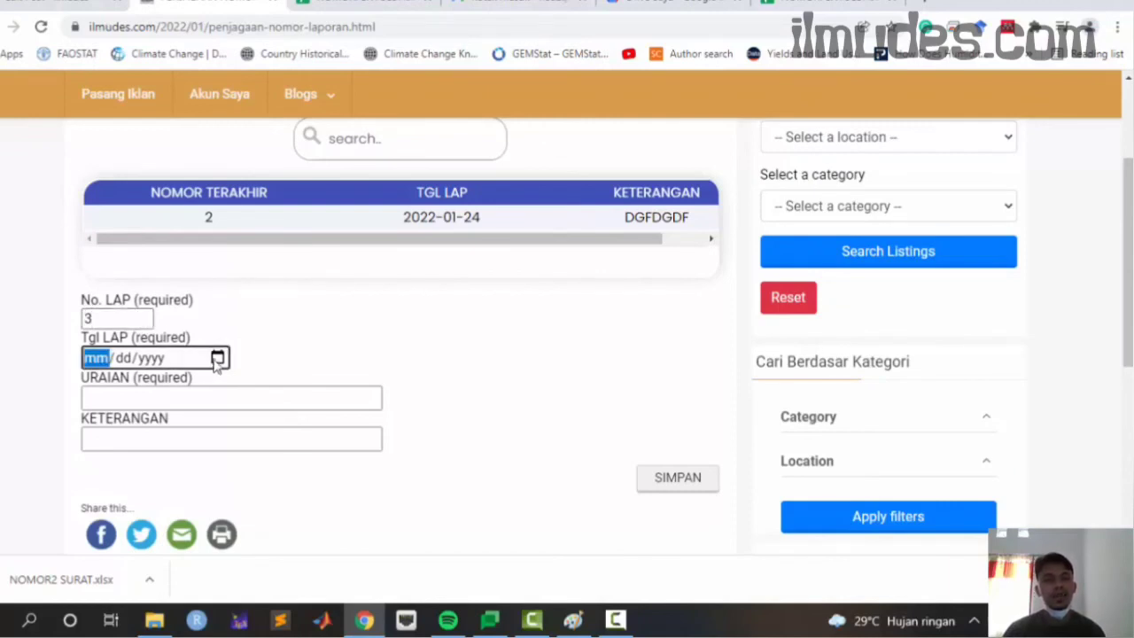
pyautogui.click(170, 280)
pyautogui.click(210, 398)
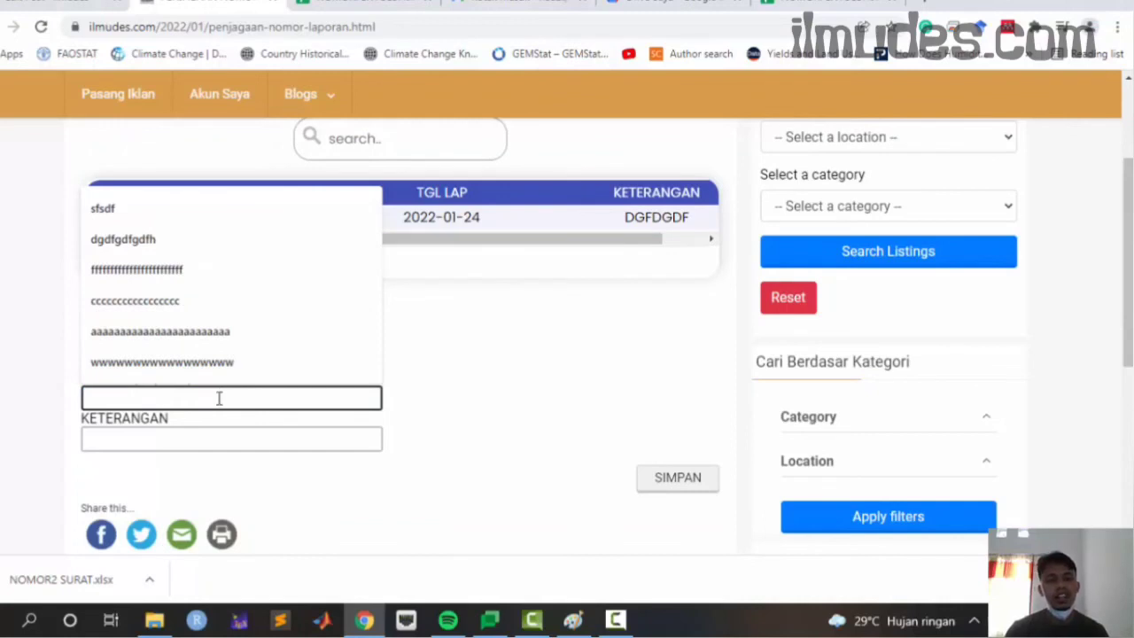
pyautogui.write('PERCOBAAN')
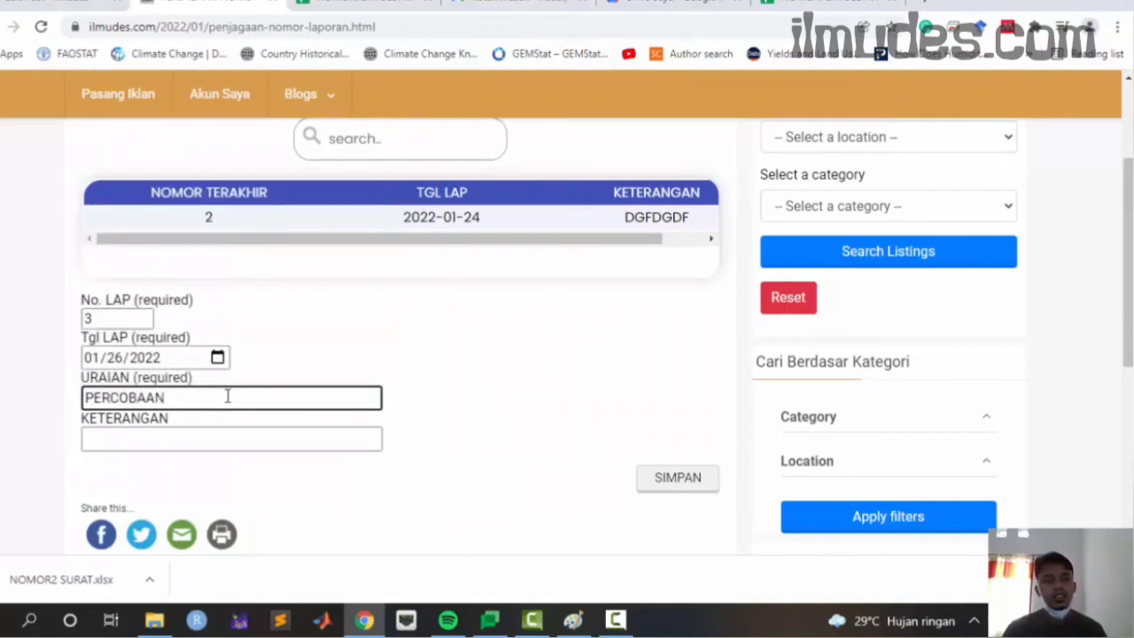
pyautogui.click(202, 441)
pyautogui.write('PERO')
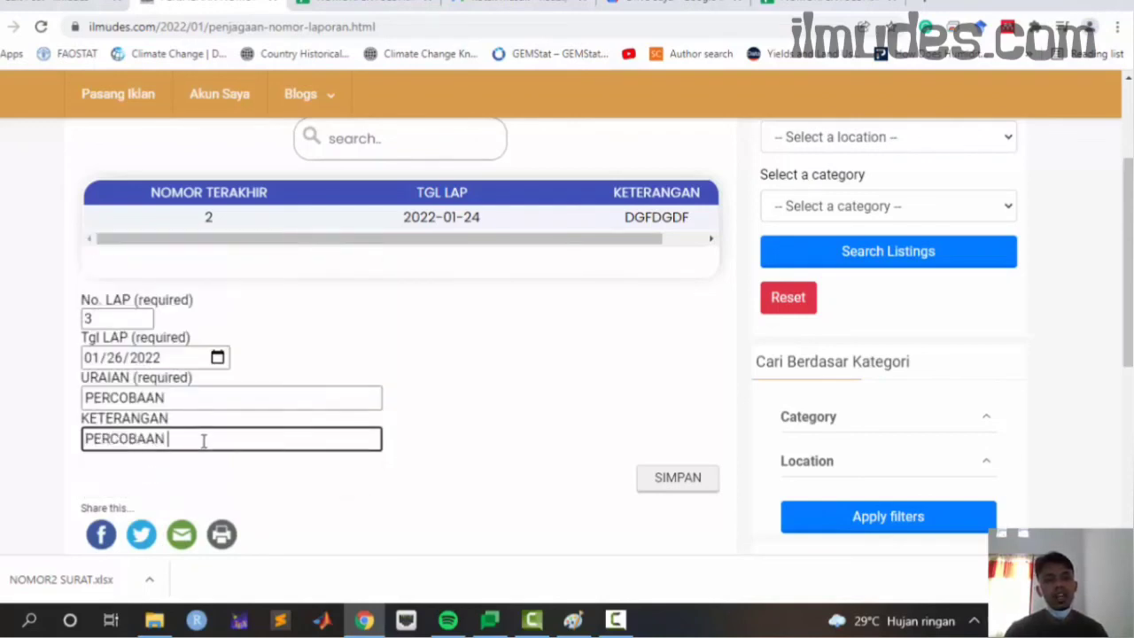
pyautogui.write('OBAAN KE 3')
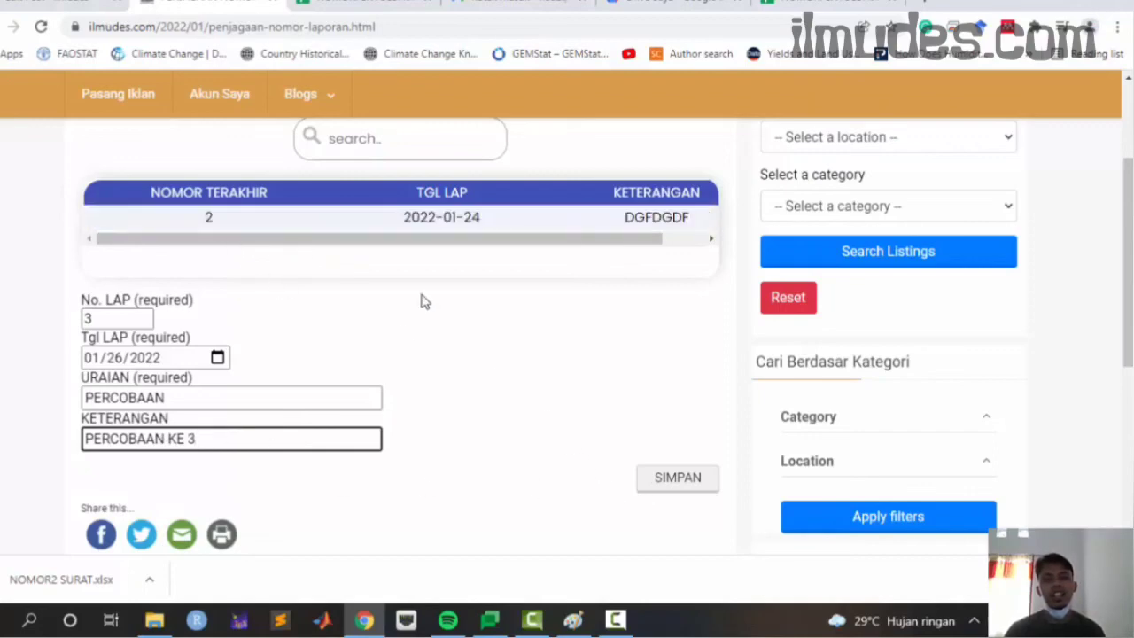
pyautogui.click(670, 475)
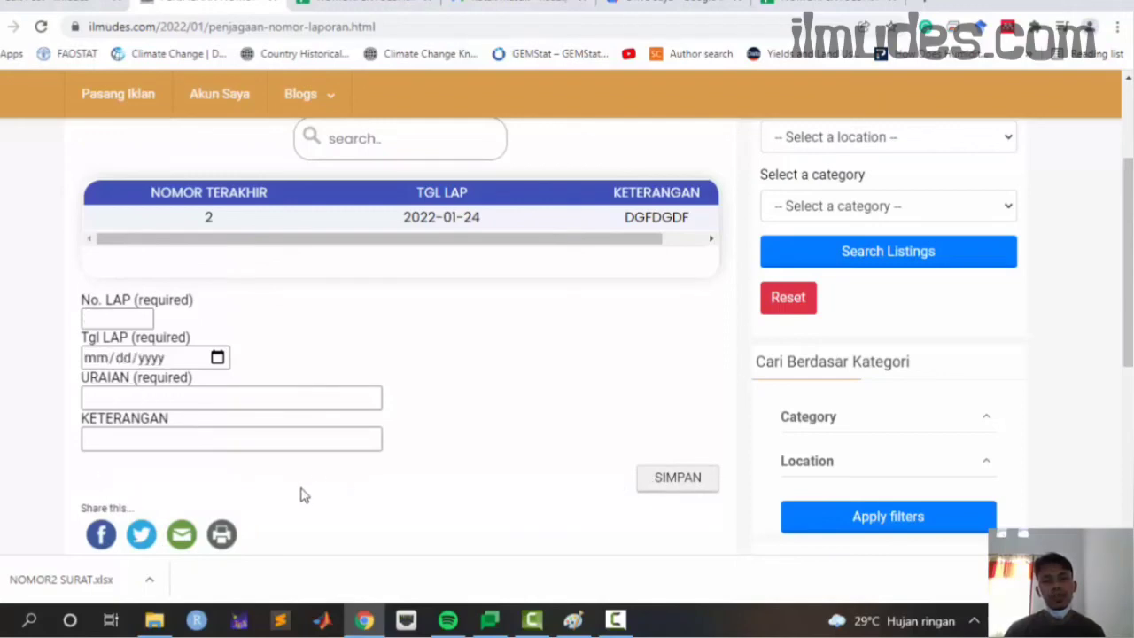
# - Reload the post page and examine the last number, date and remark across the columns of the summary table
pyautogui.scroll(-1, 301, 494)
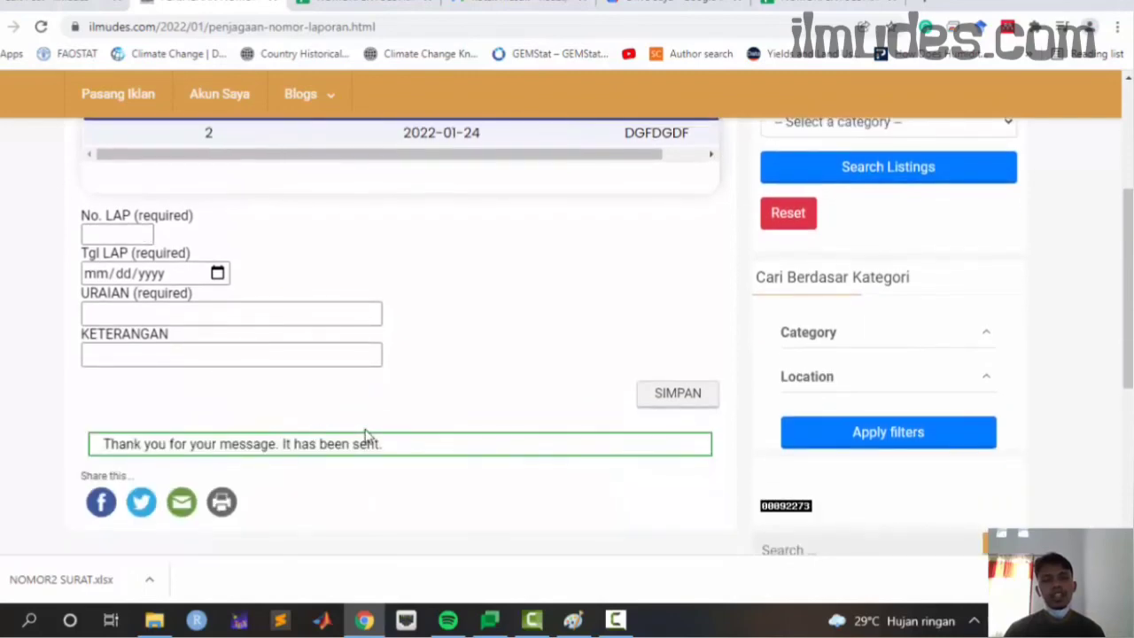
pyautogui.scroll(1, 367, 435)
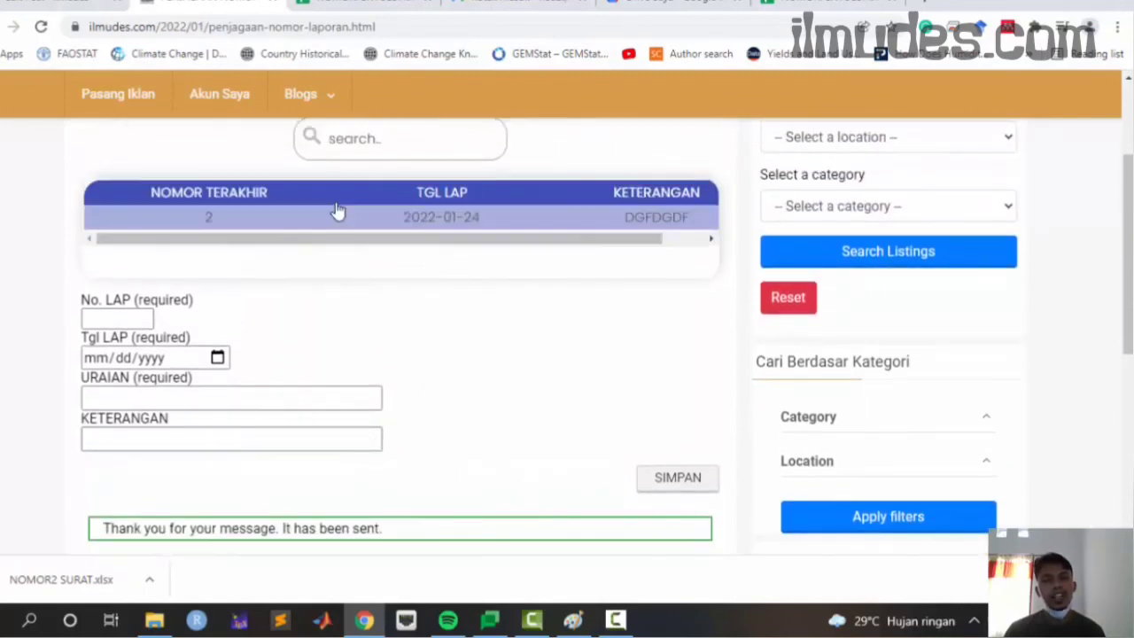
pyautogui.click(44, 27)
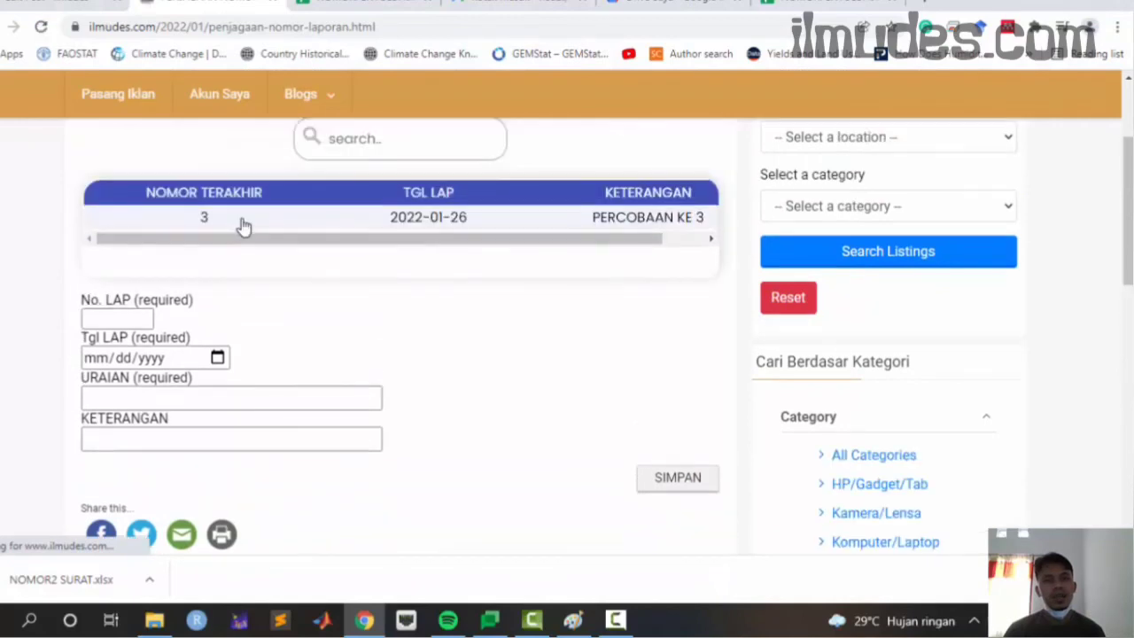
pyautogui.scroll(2, 411, 313)
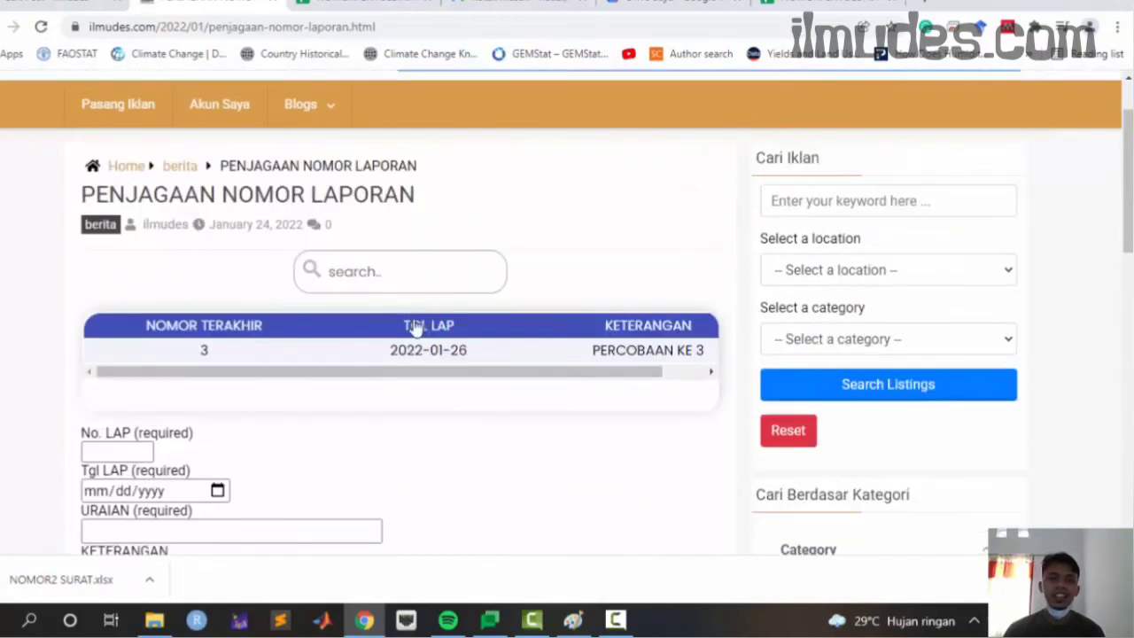
pyautogui.moveTo(221, 372); pyautogui.dragTo(134, 373)
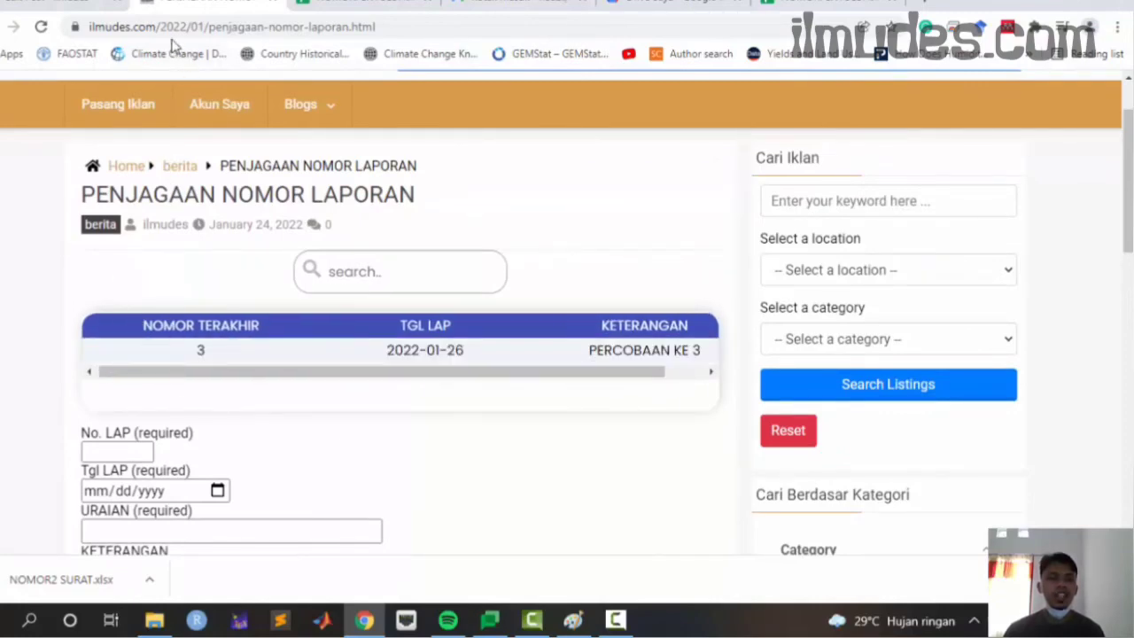
pyautogui.click(360, 373)
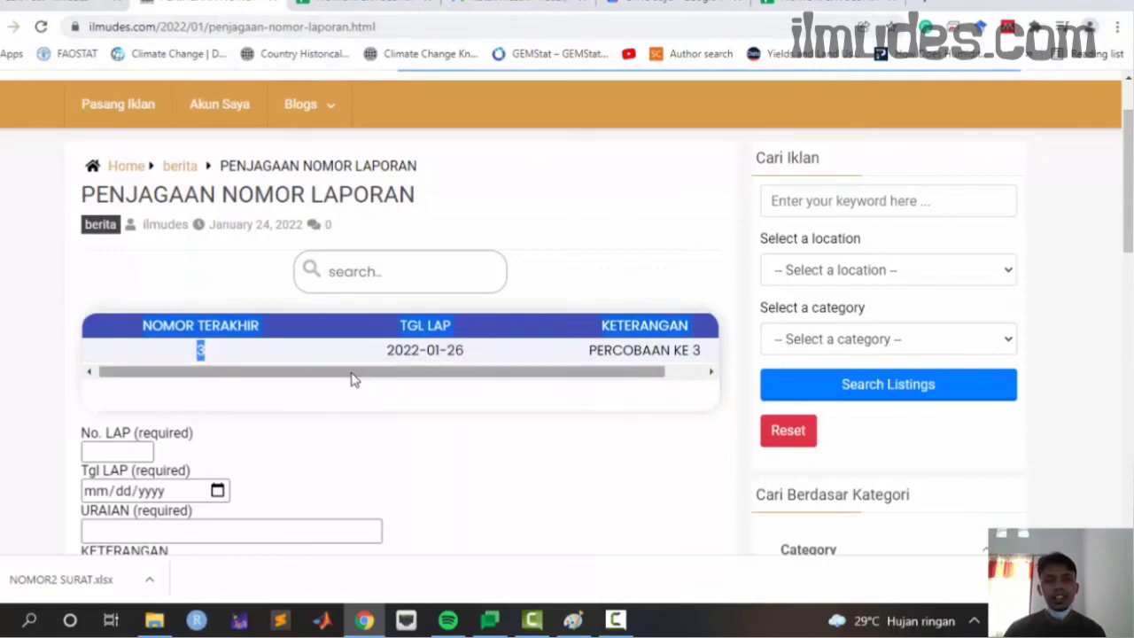
pyautogui.moveTo(352, 376); pyautogui.dragTo(423, 390)
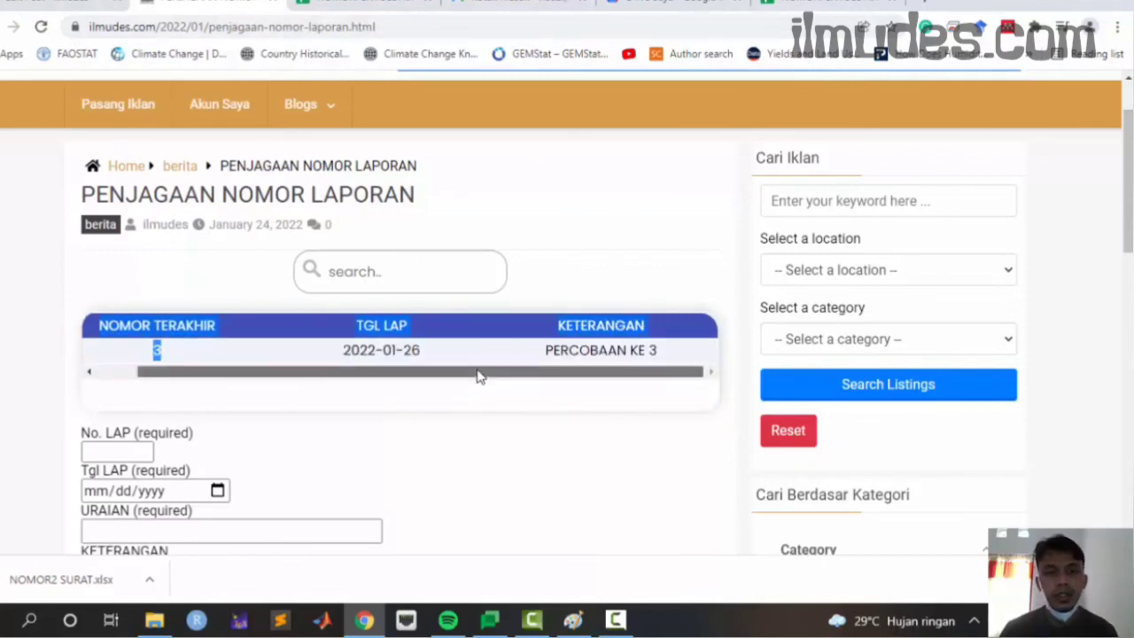
pyautogui.moveTo(479, 375); pyautogui.dragTo(424, 372)
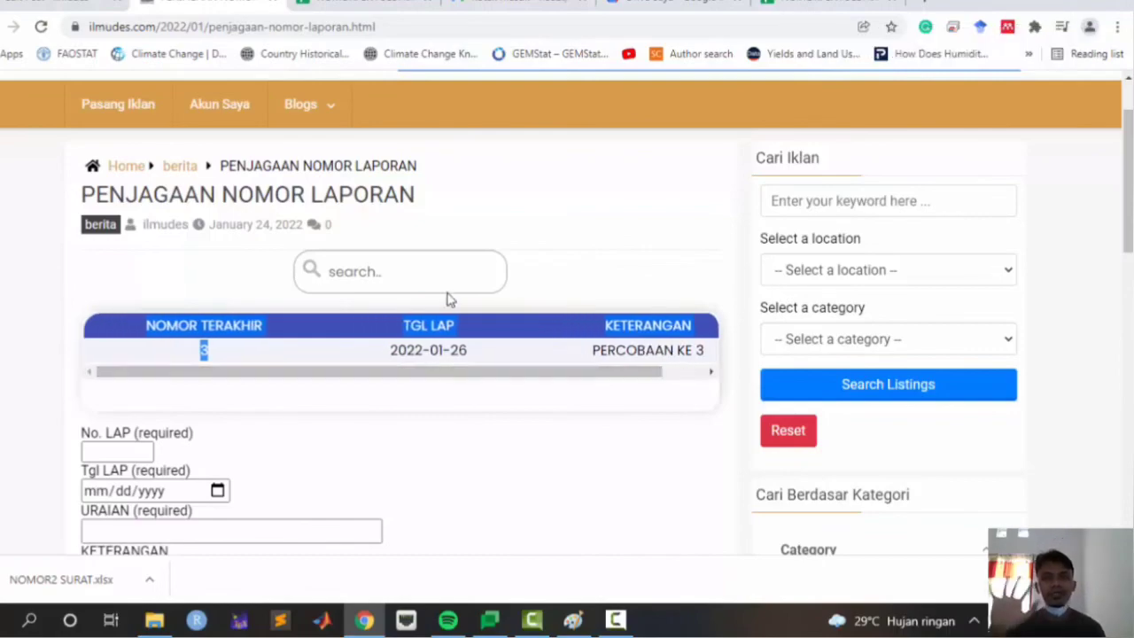